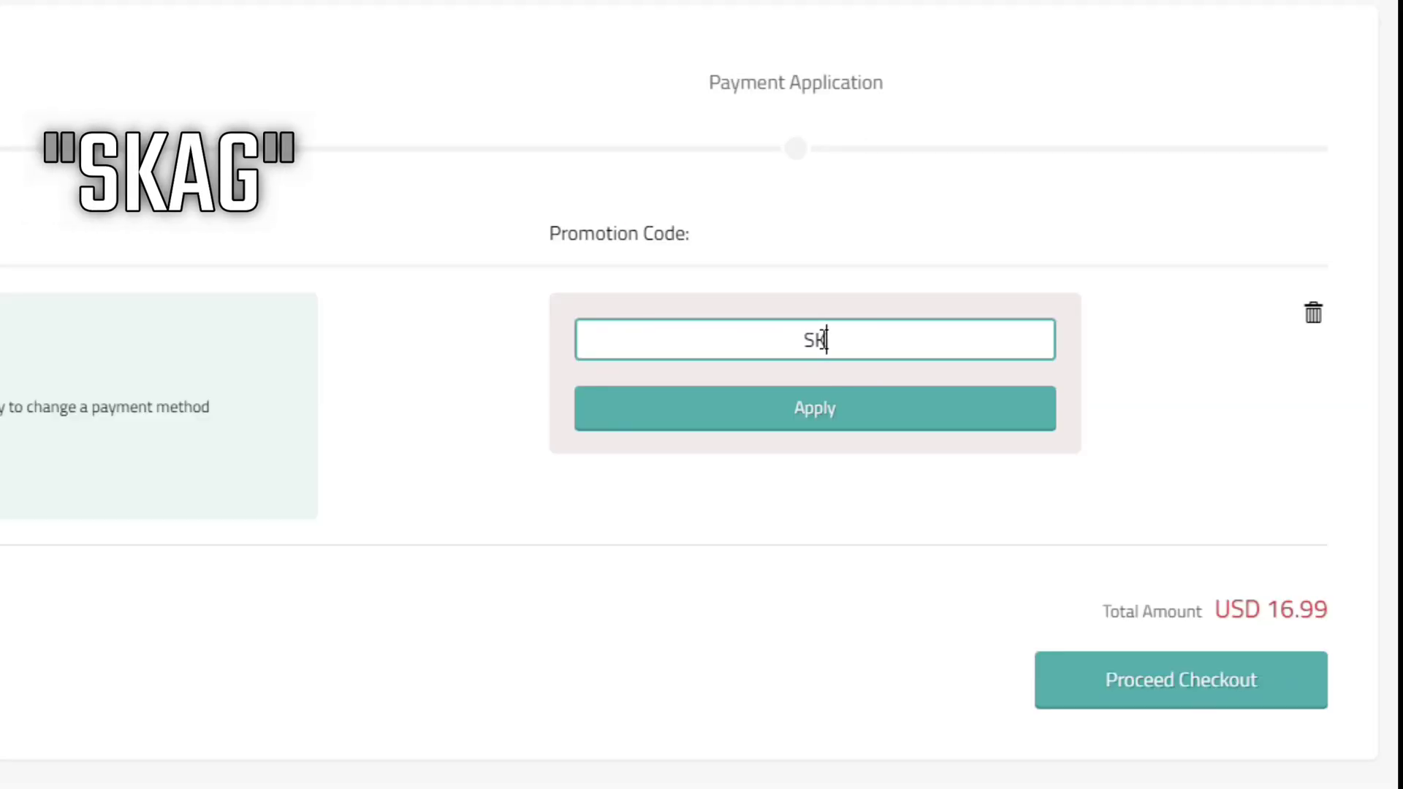
# Apply the SKAG discount code, then paste the purchased Windows 10 Pro product key and activate Windows
pyautogui.write('AG')
pyautogui.click(846, 434)
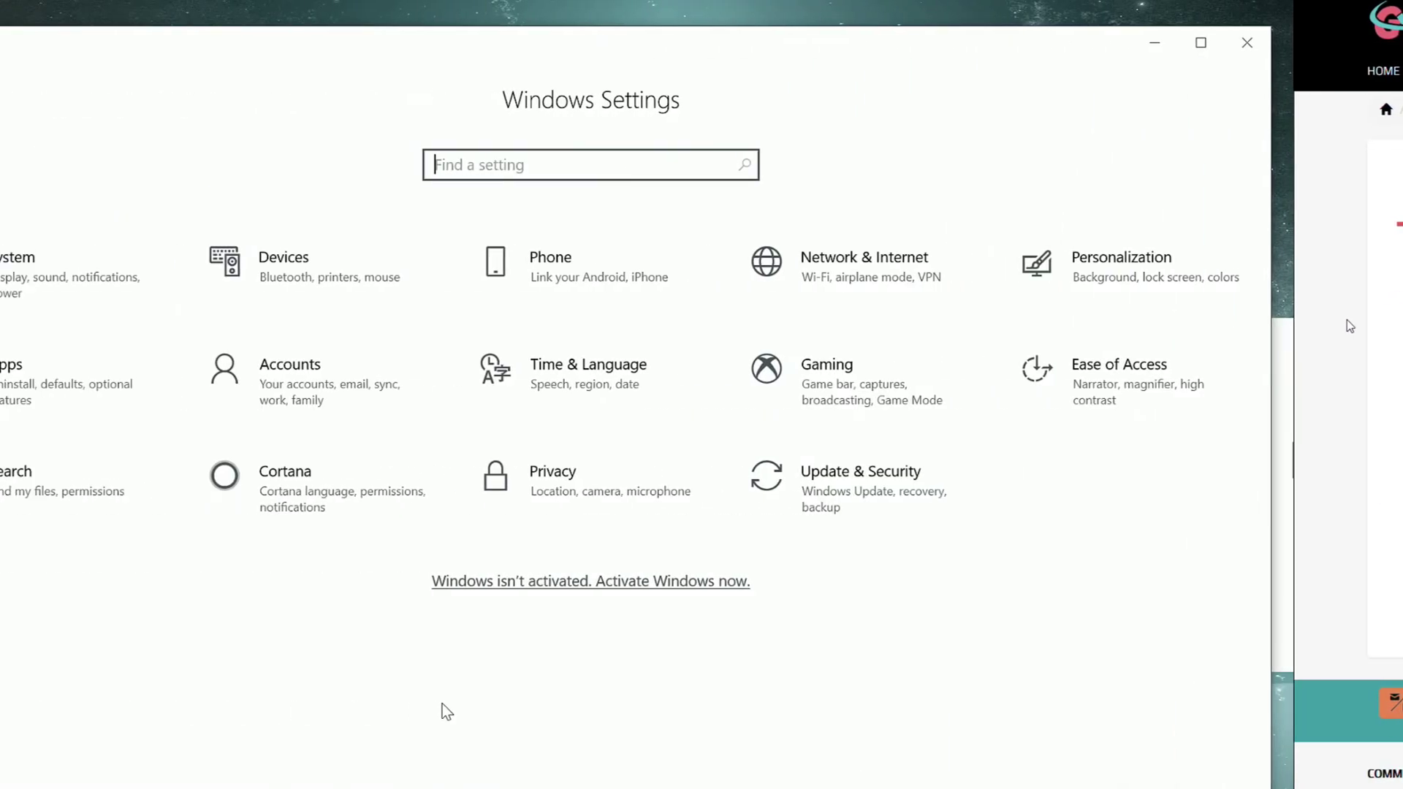
pyautogui.click(567, 583)
pyautogui.click(447, 738)
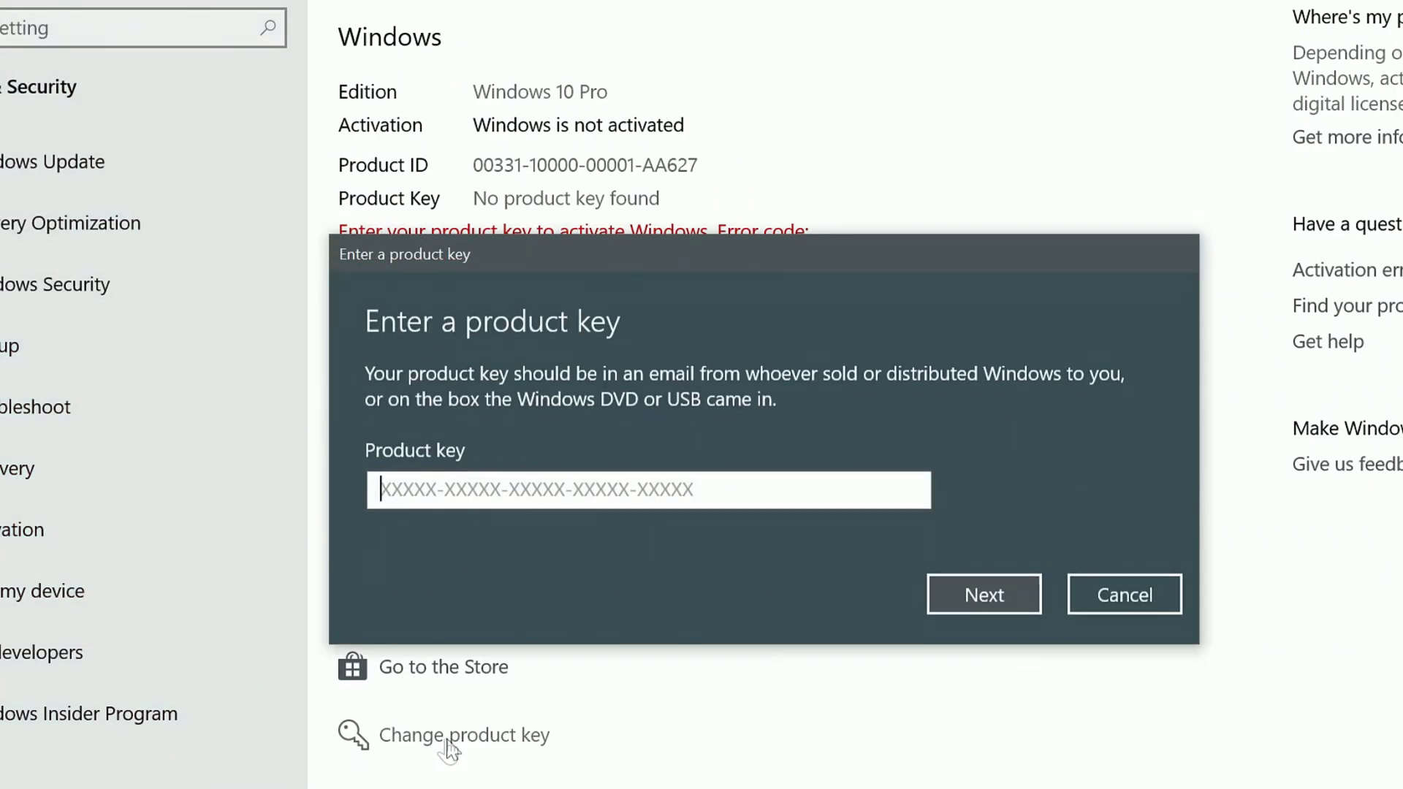
pyautogui.hotkey('ctrl', 'v')
pyautogui.click(982, 596)
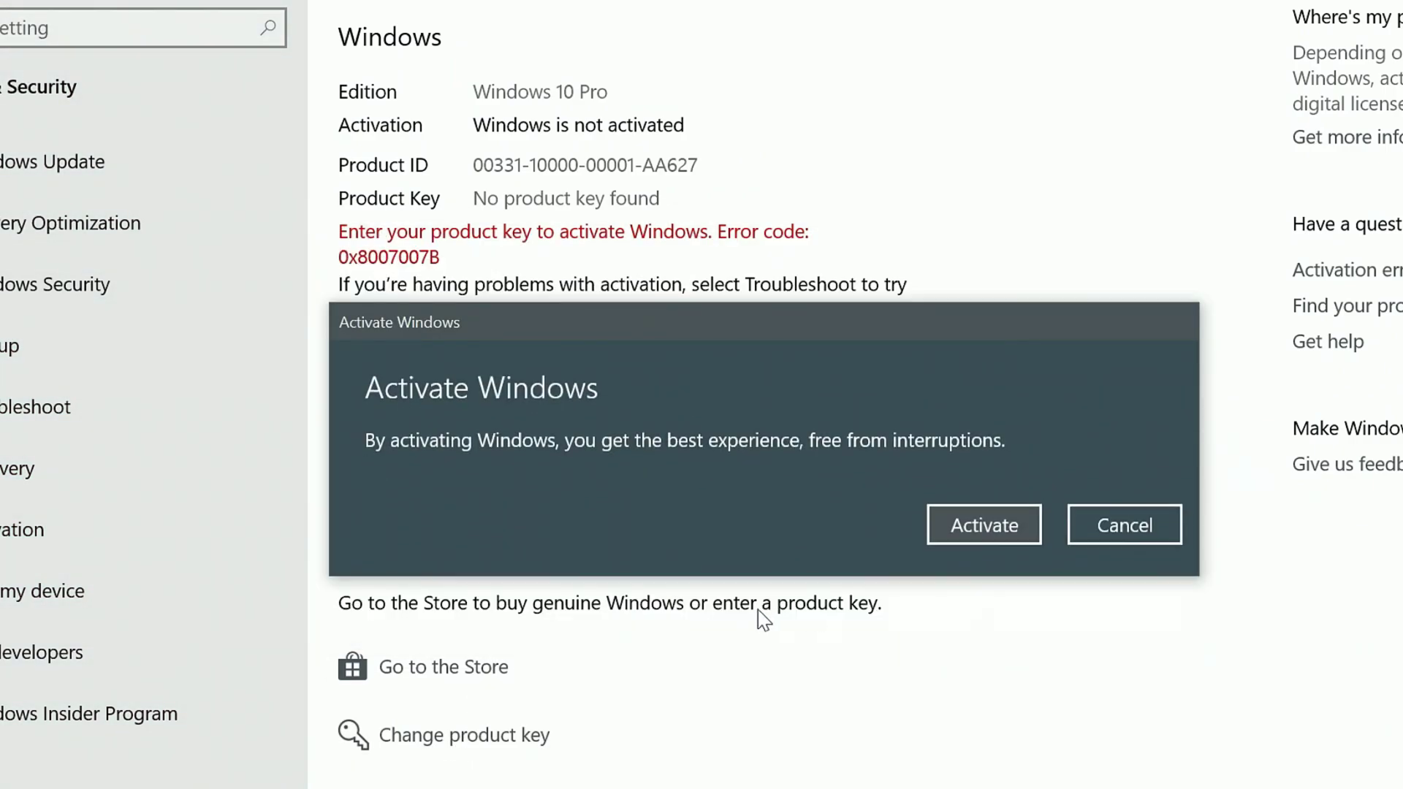
pyautogui.click(986, 528)
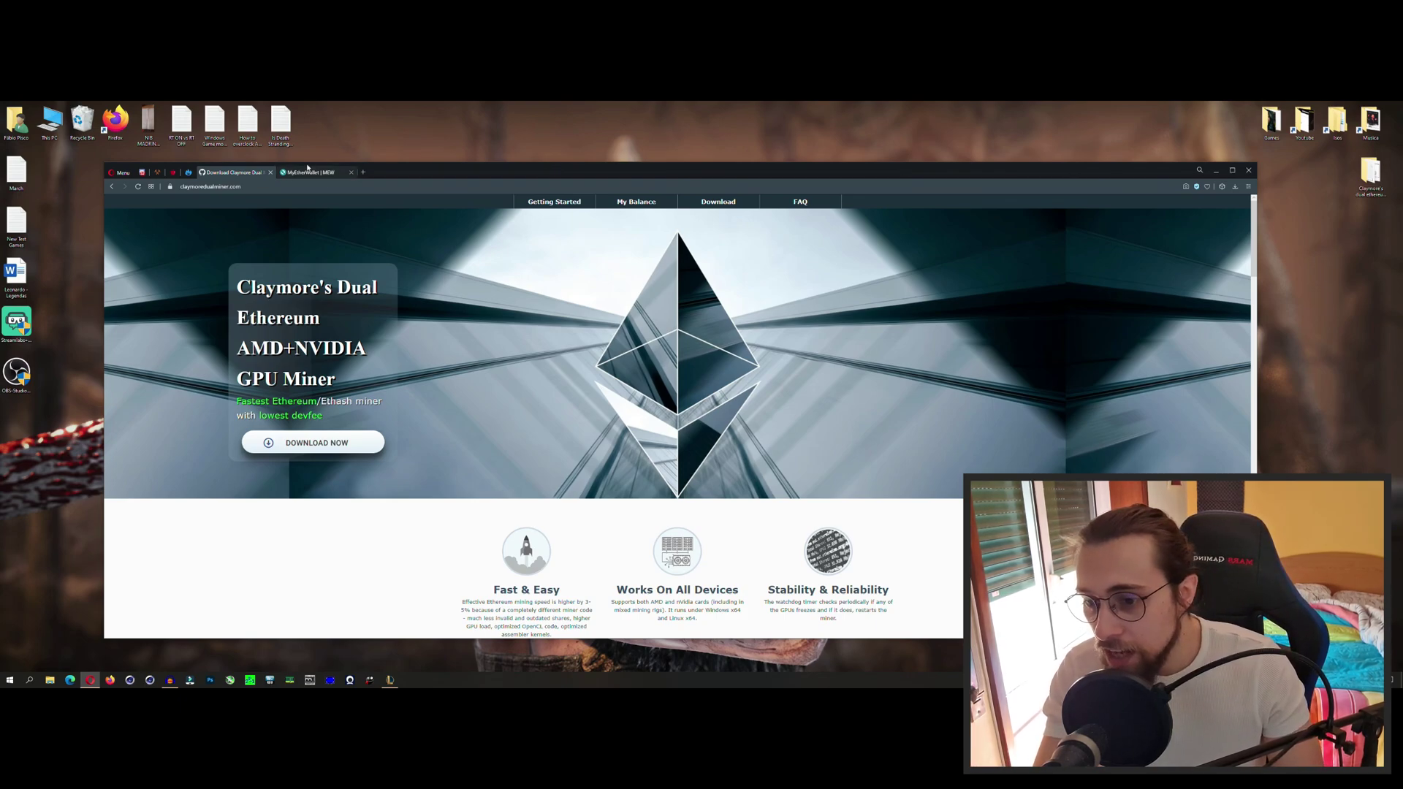
# Search 'my etherwall' in a new Opera tab and open the MyEtherWallet | MEW result
pyautogui.click(338, 175)
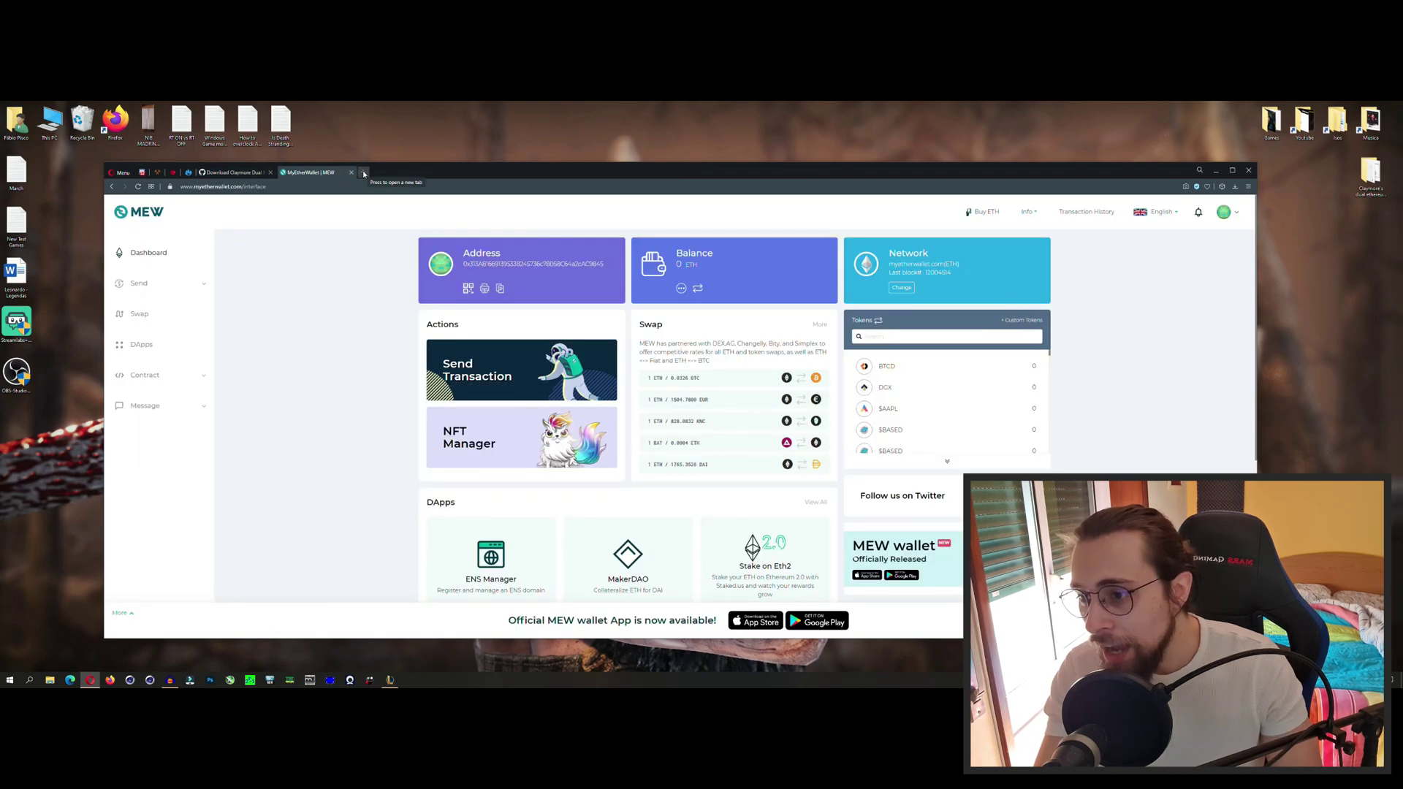
pyautogui.click(364, 174)
pyautogui.write('my')
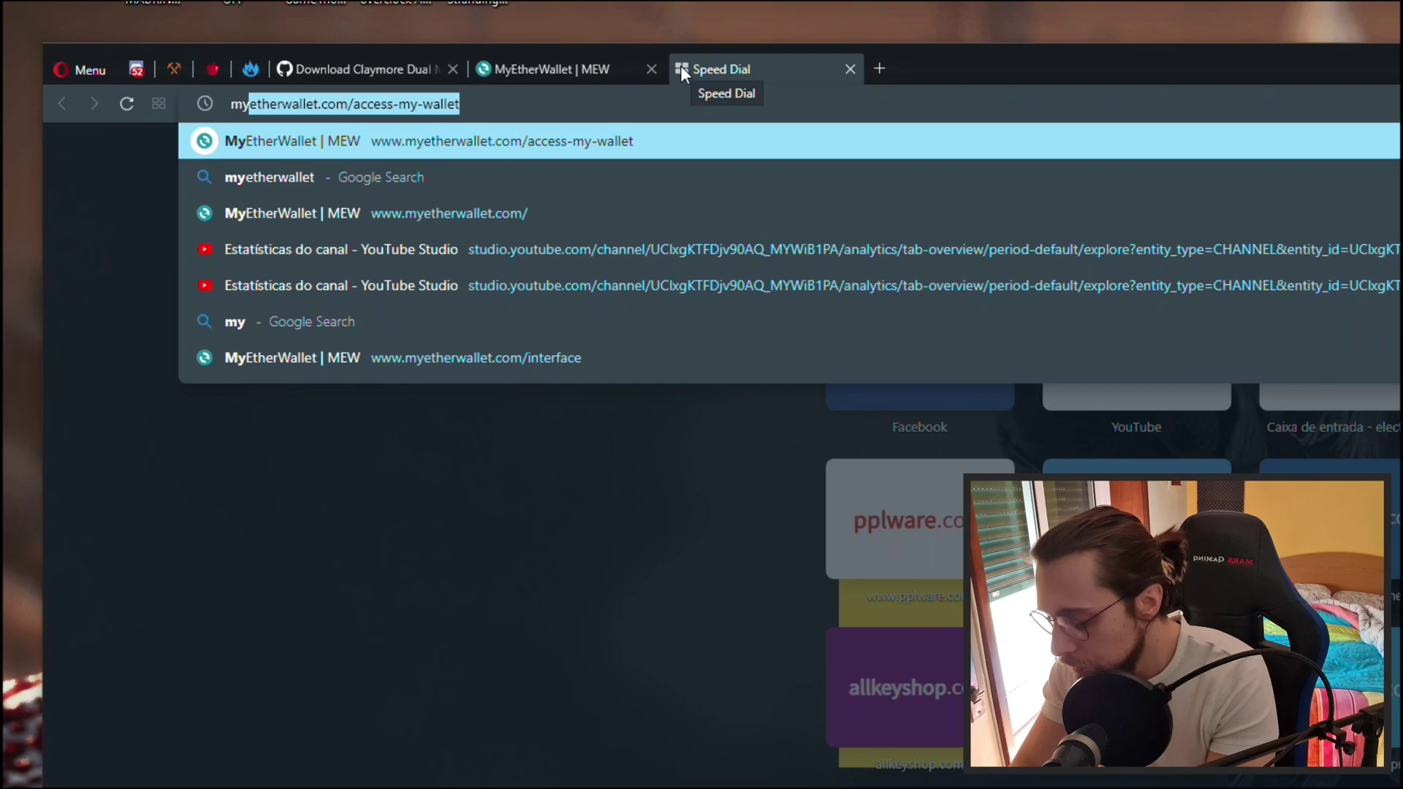
pyautogui.write(' etherwall')
pyautogui.press('Return')
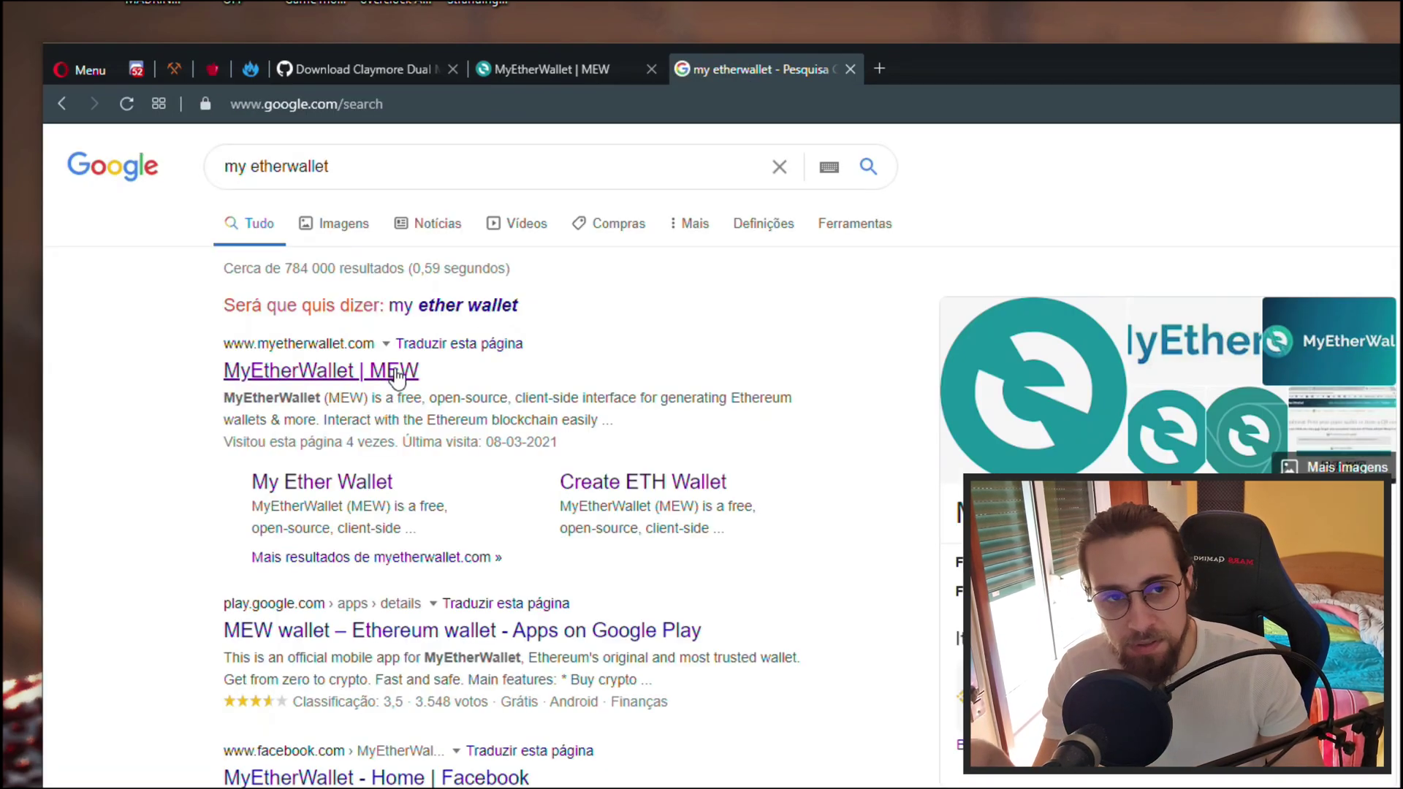
pyautogui.click(383, 377)
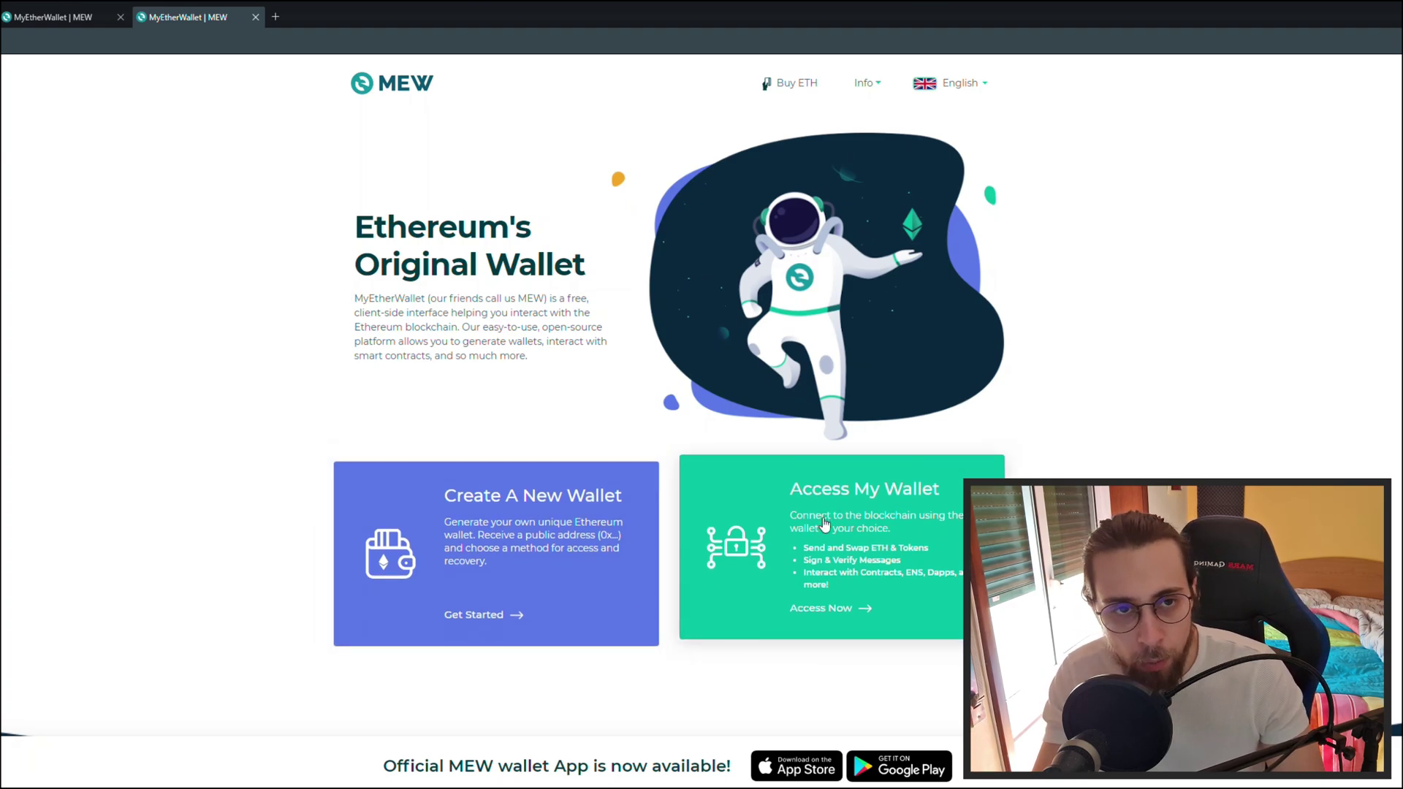
pyautogui.click(524, 511)
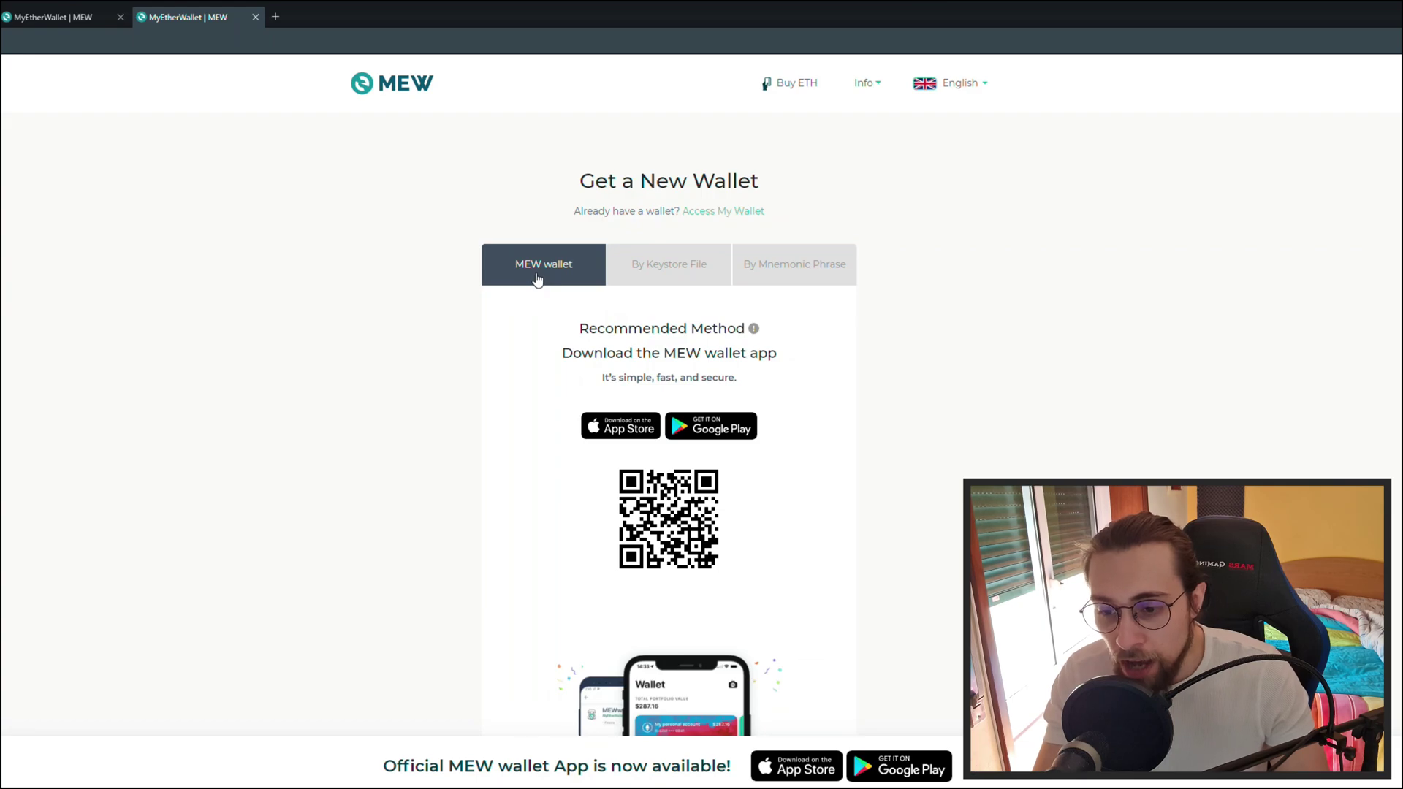
pyautogui.click(640, 278)
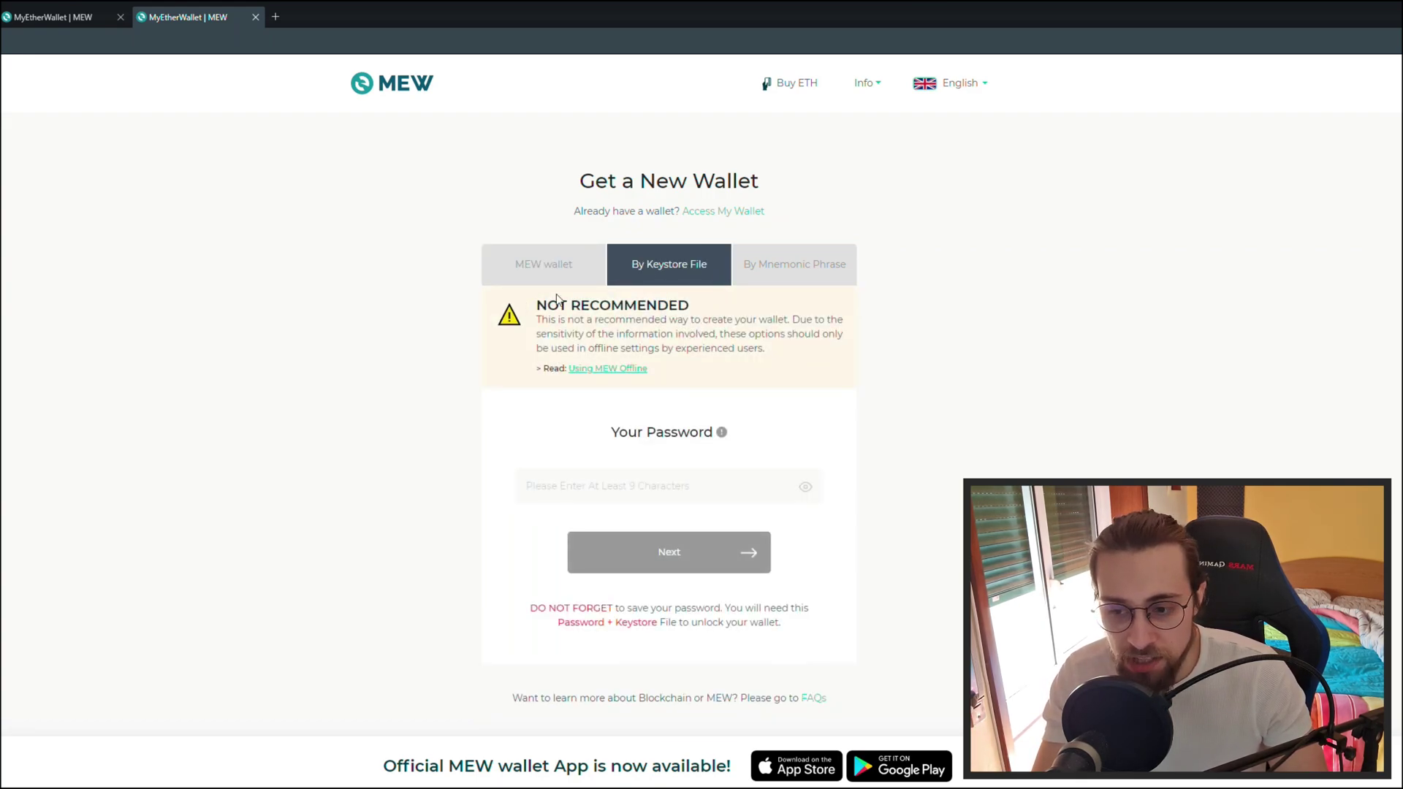
pyautogui.click(773, 278)
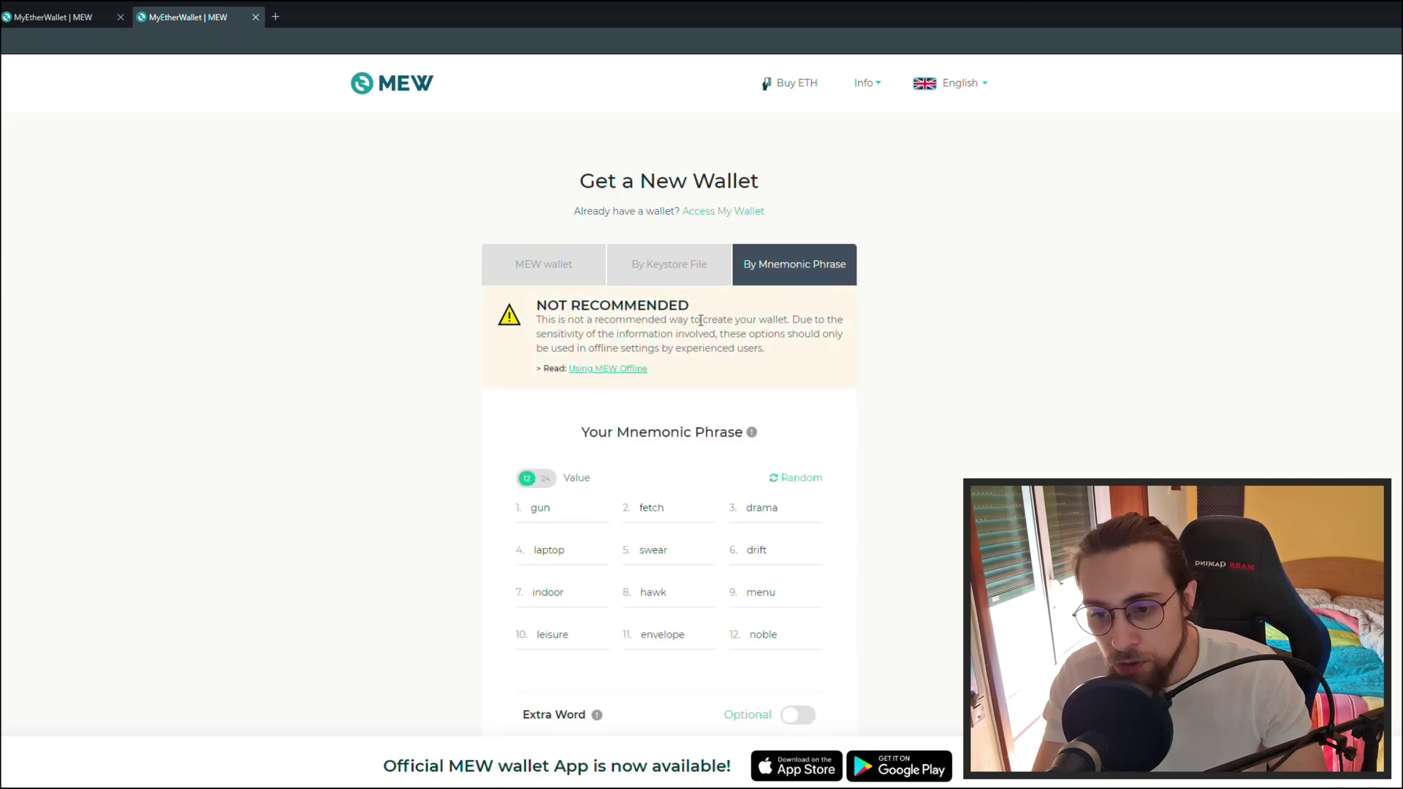
pyautogui.click(575, 274)
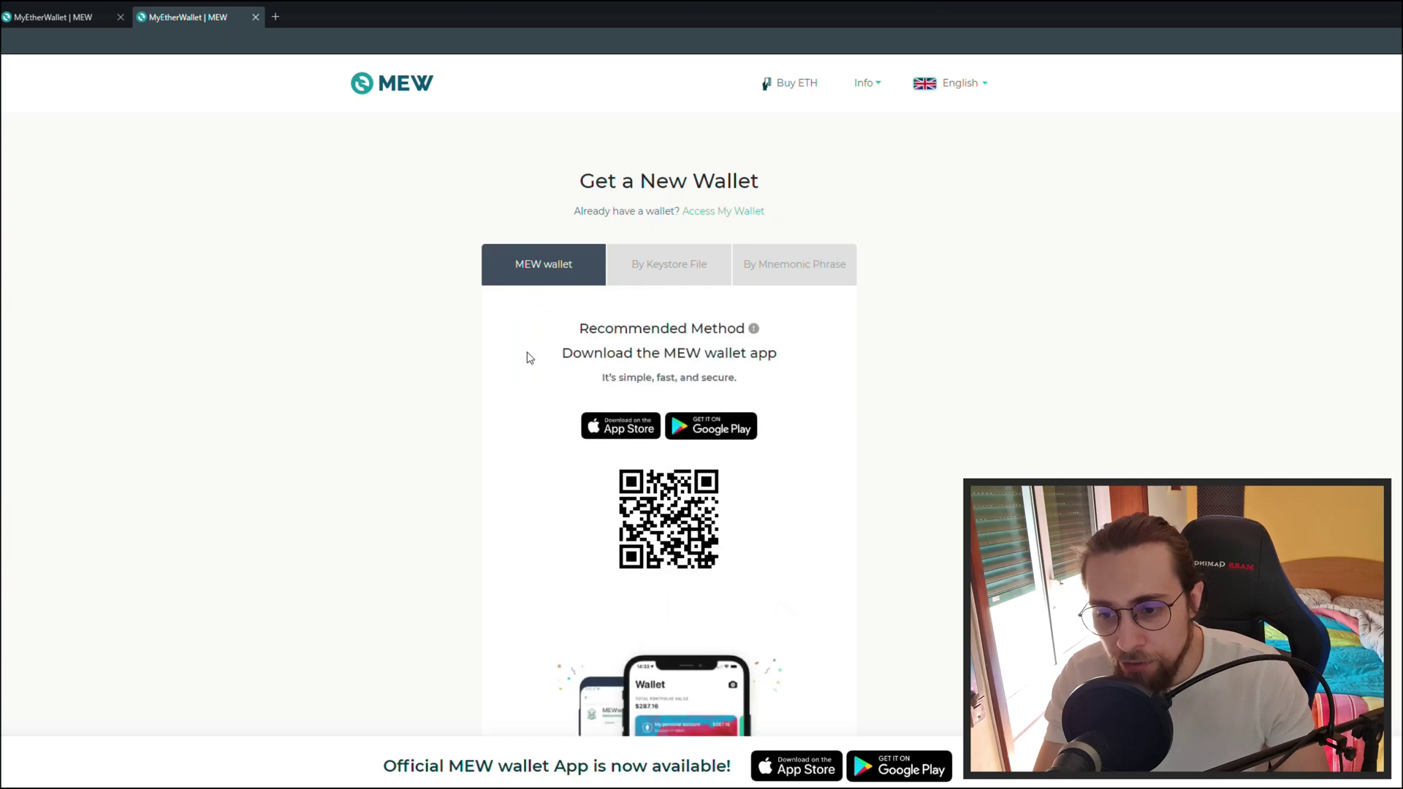
pyautogui.scroll(-1, 482, 382)
pyautogui.scroll(-2, 483, 383)
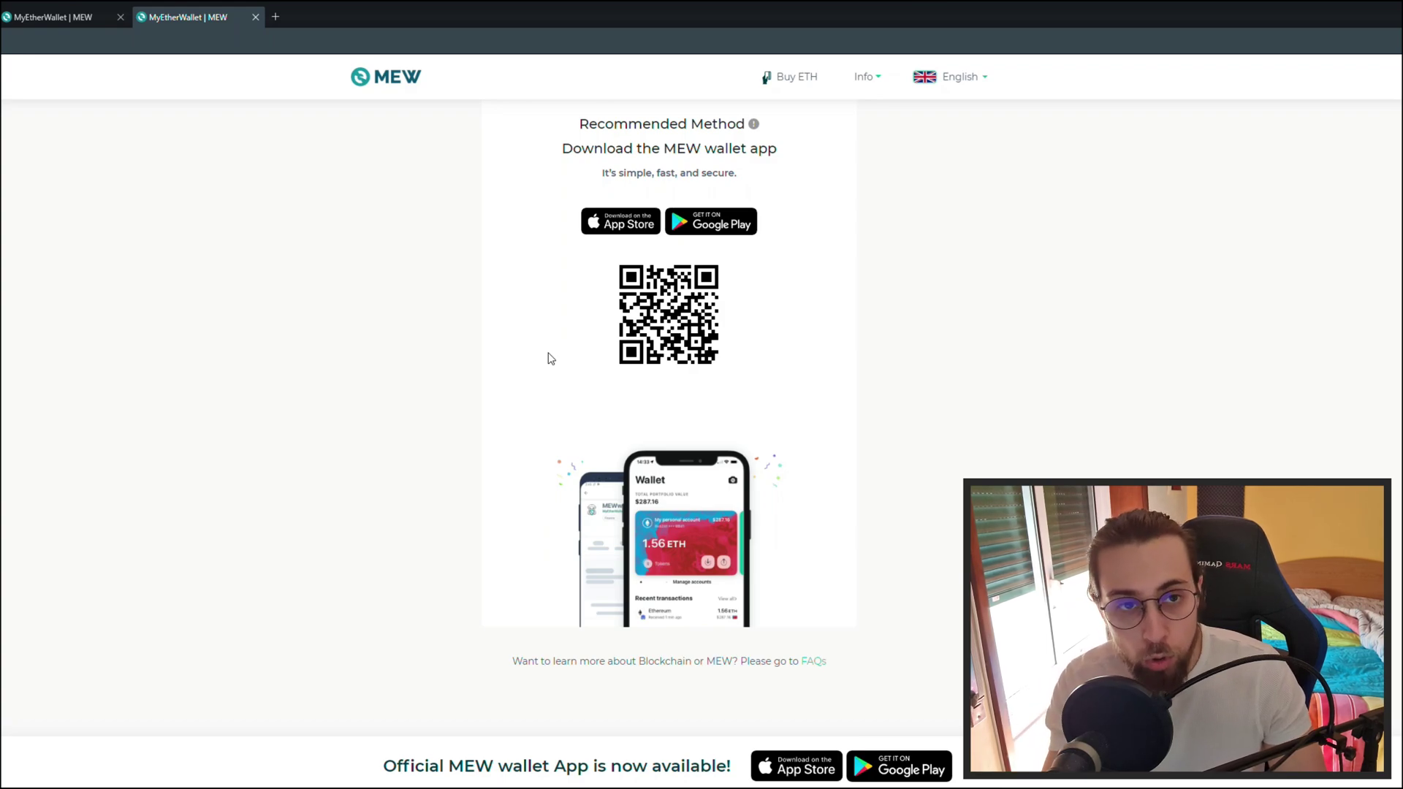
pyautogui.scroll(2, 552, 358)
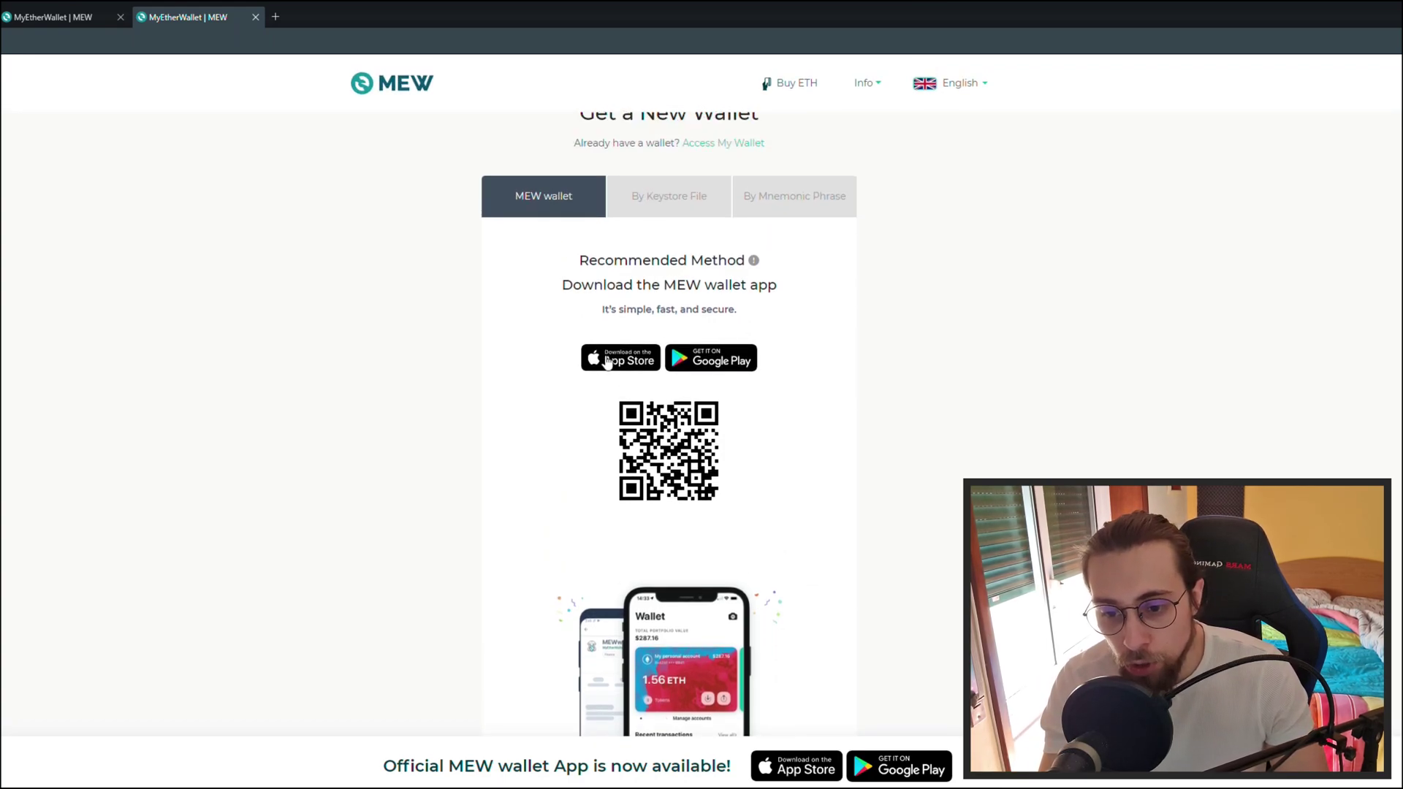
pyautogui.scroll(1, 661, 343)
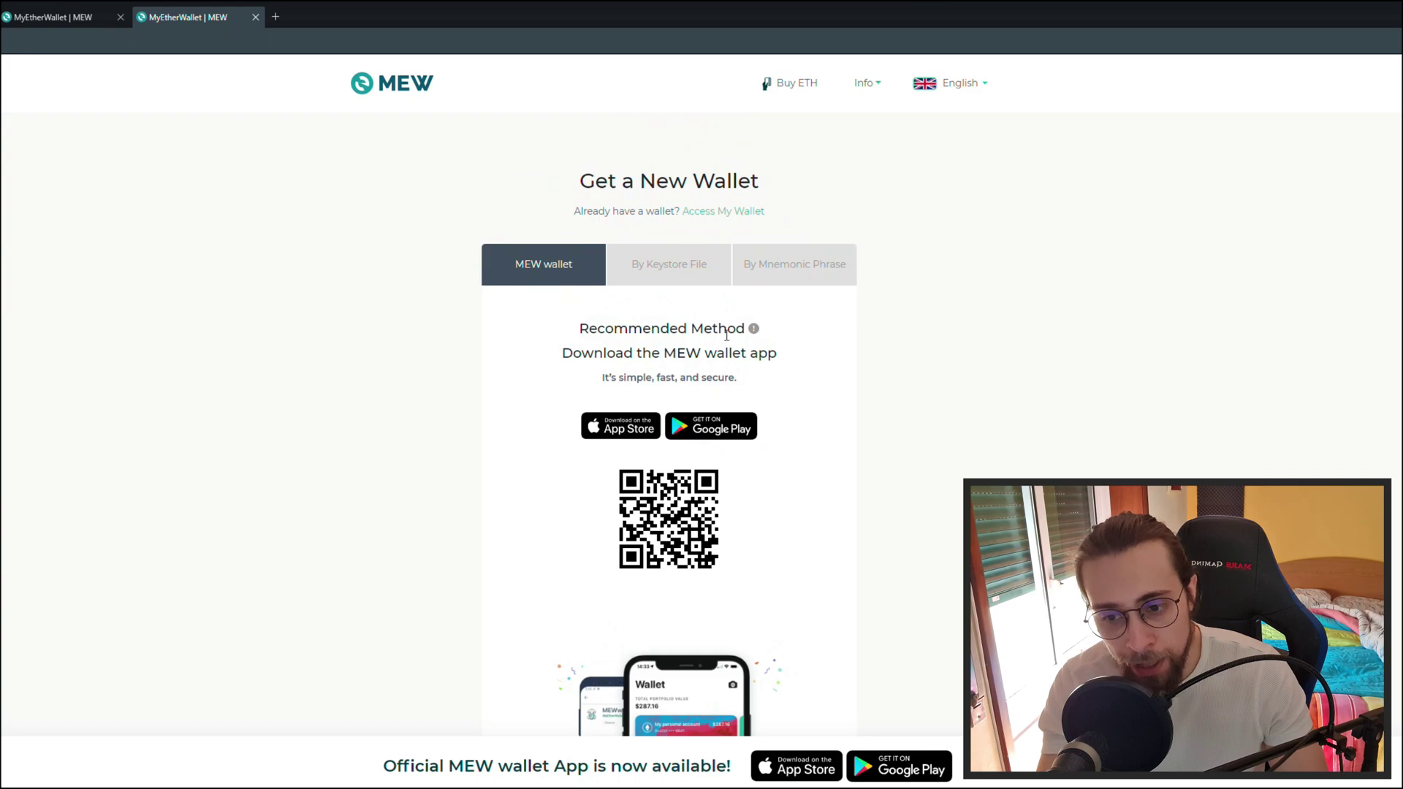
pyautogui.click(412, 82)
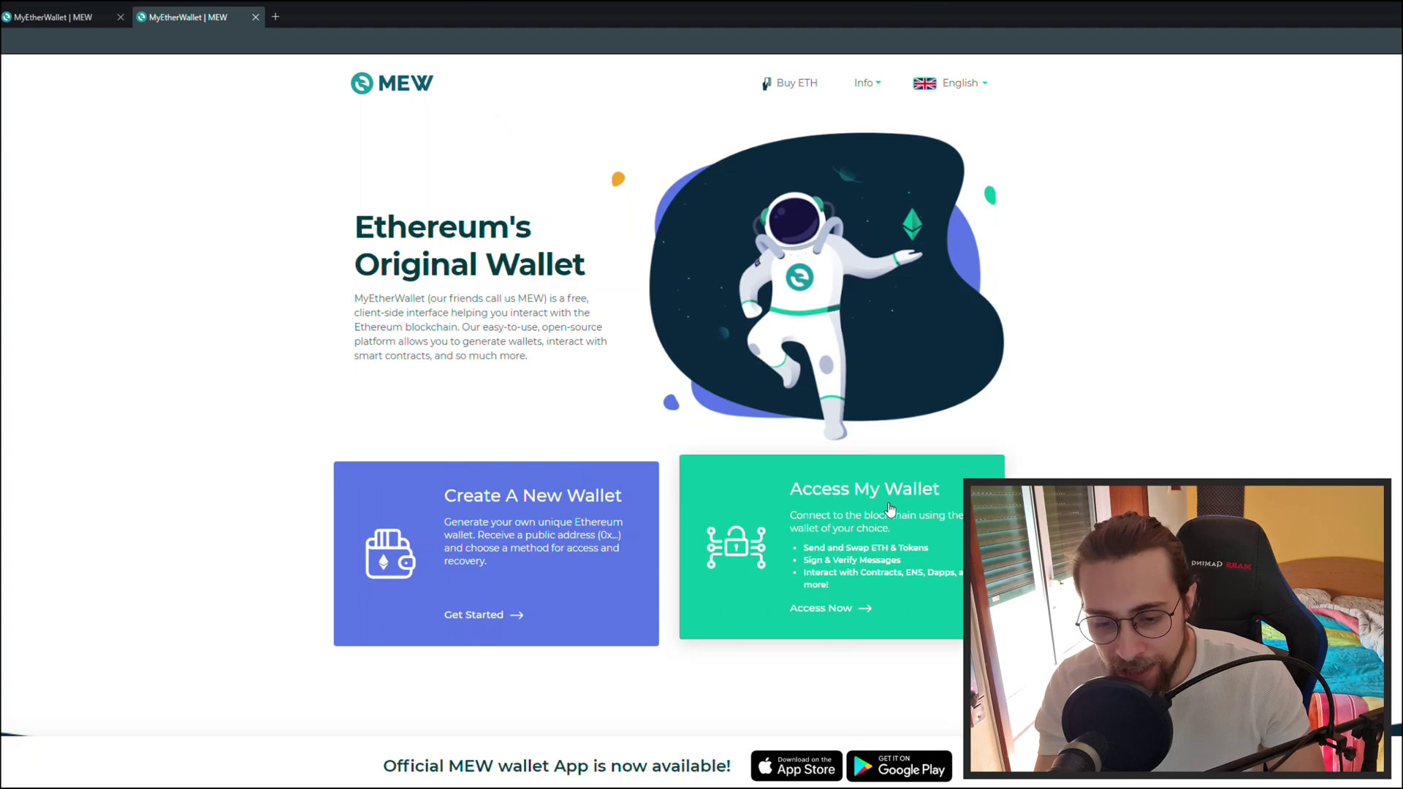
# Access the existing wallet using the MEW wallet mobile-app QR option
pyautogui.click(890, 509)
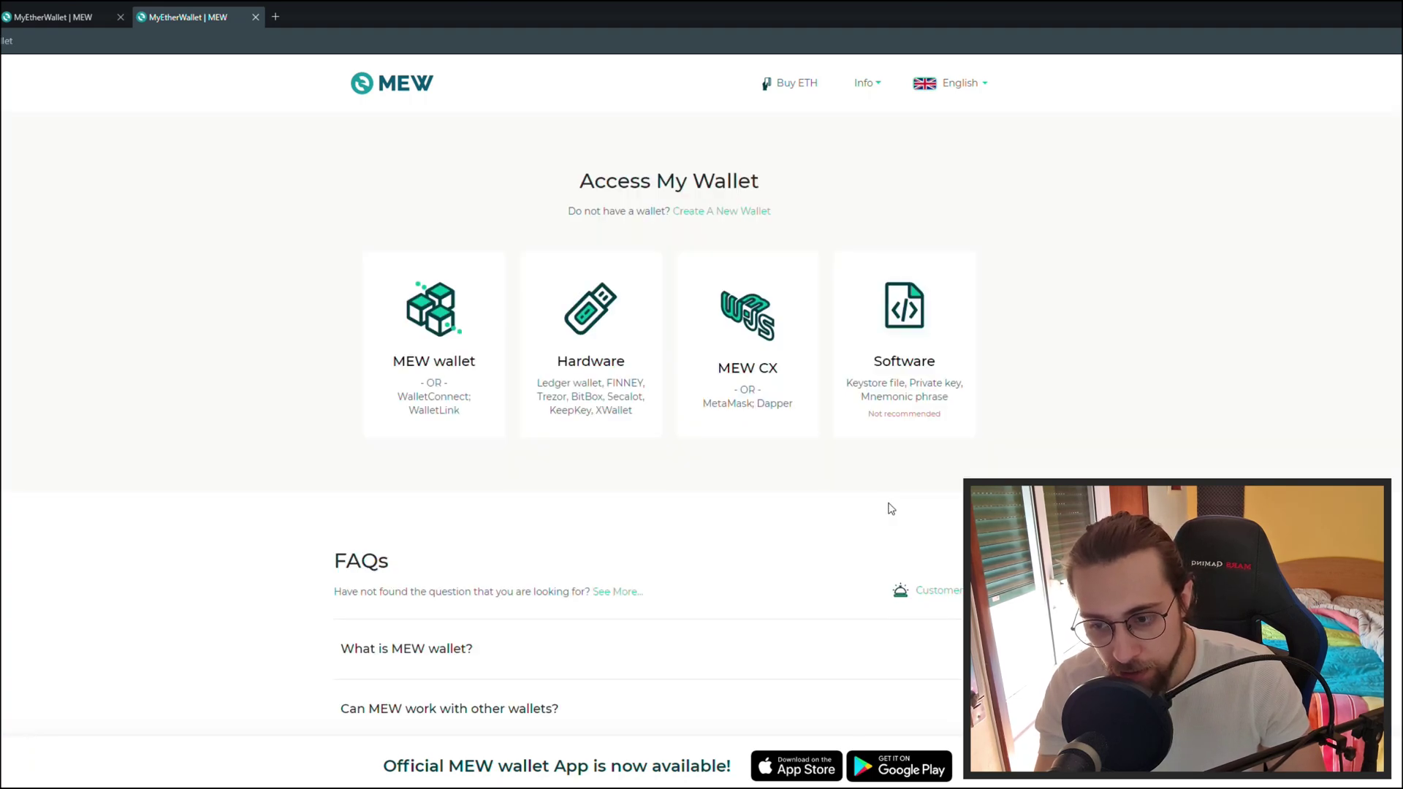
pyautogui.click(429, 306)
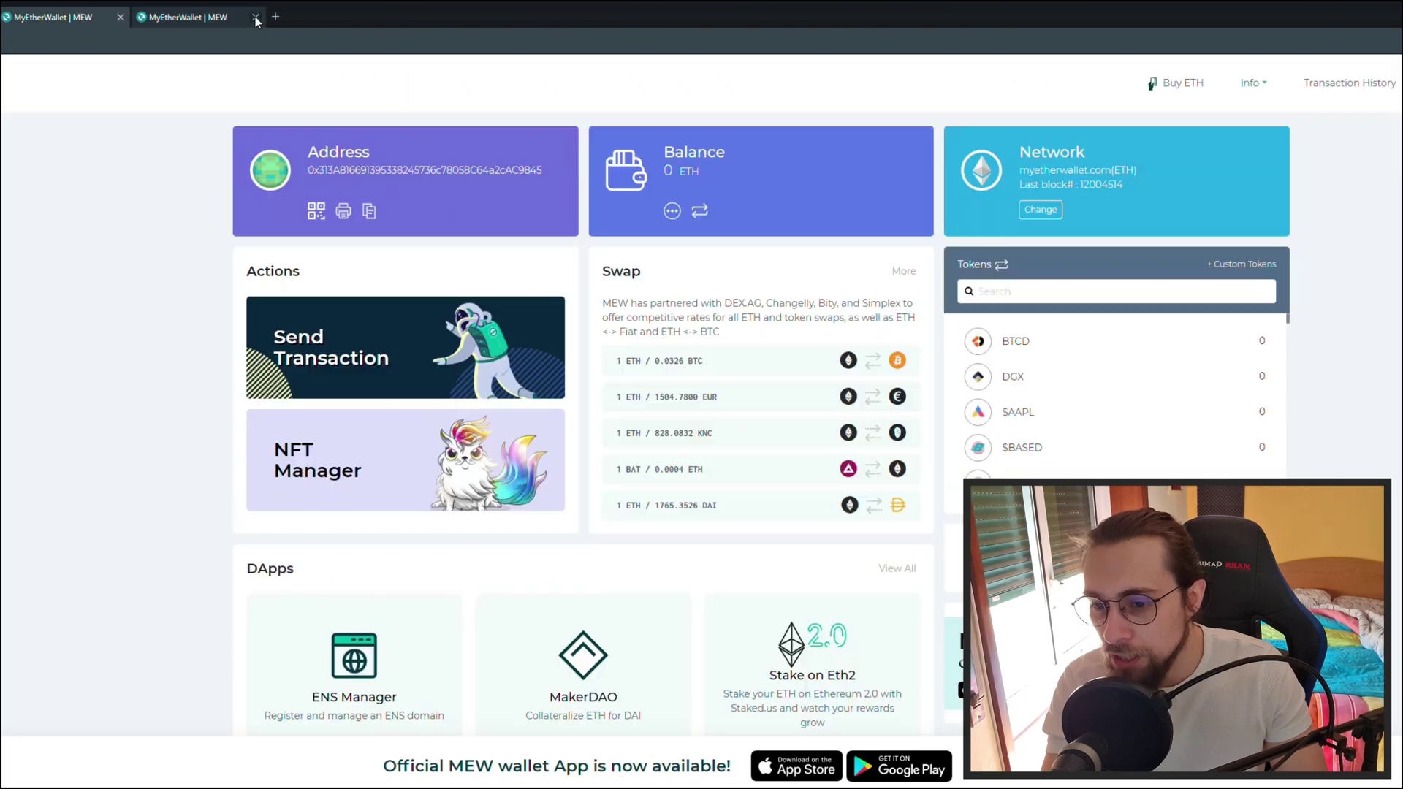
# Close the duplicate MyEtherWallet tab and scroll through the wallet dashboard
pyautogui.click(255, 16)
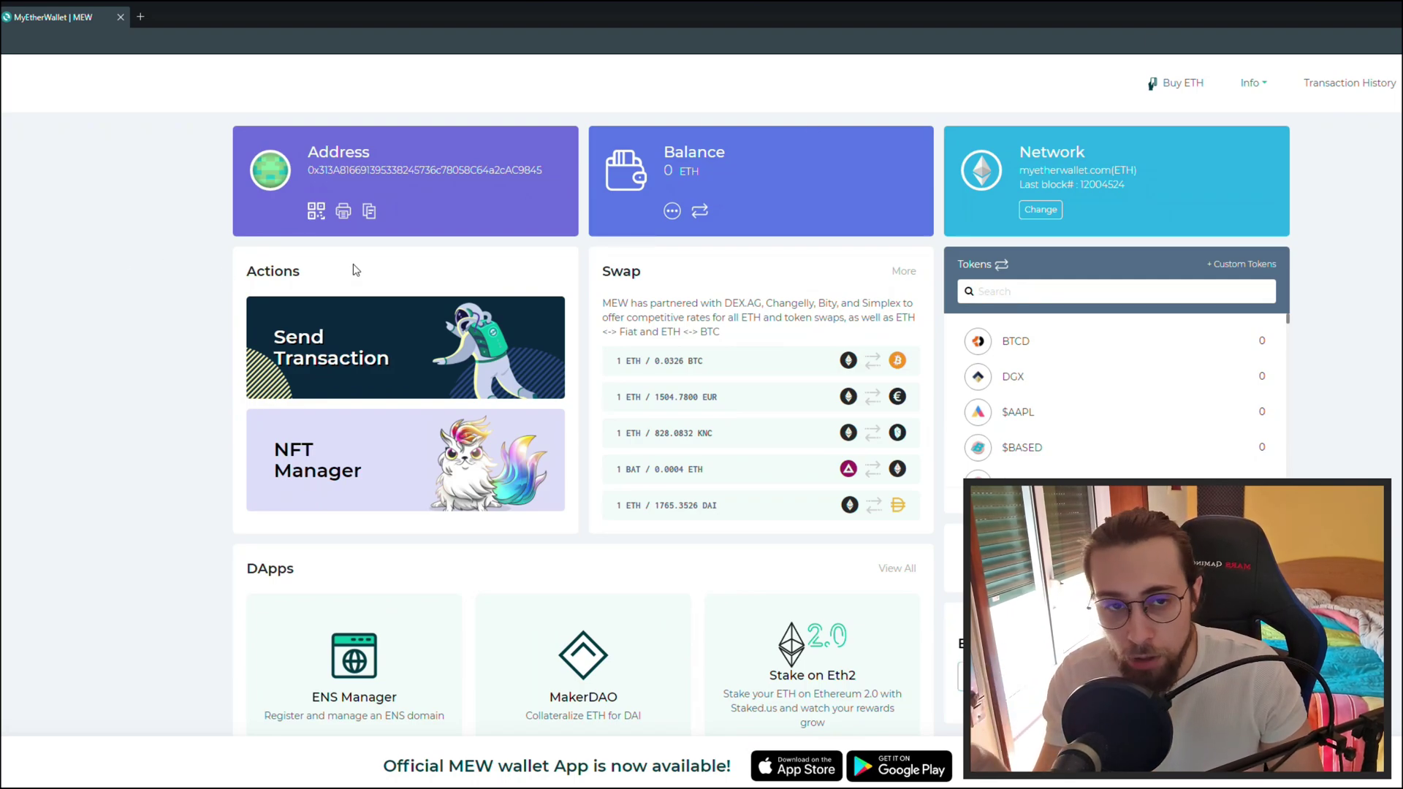
pyautogui.scroll(-1, 353, 270)
pyautogui.scroll(1, 377, 274)
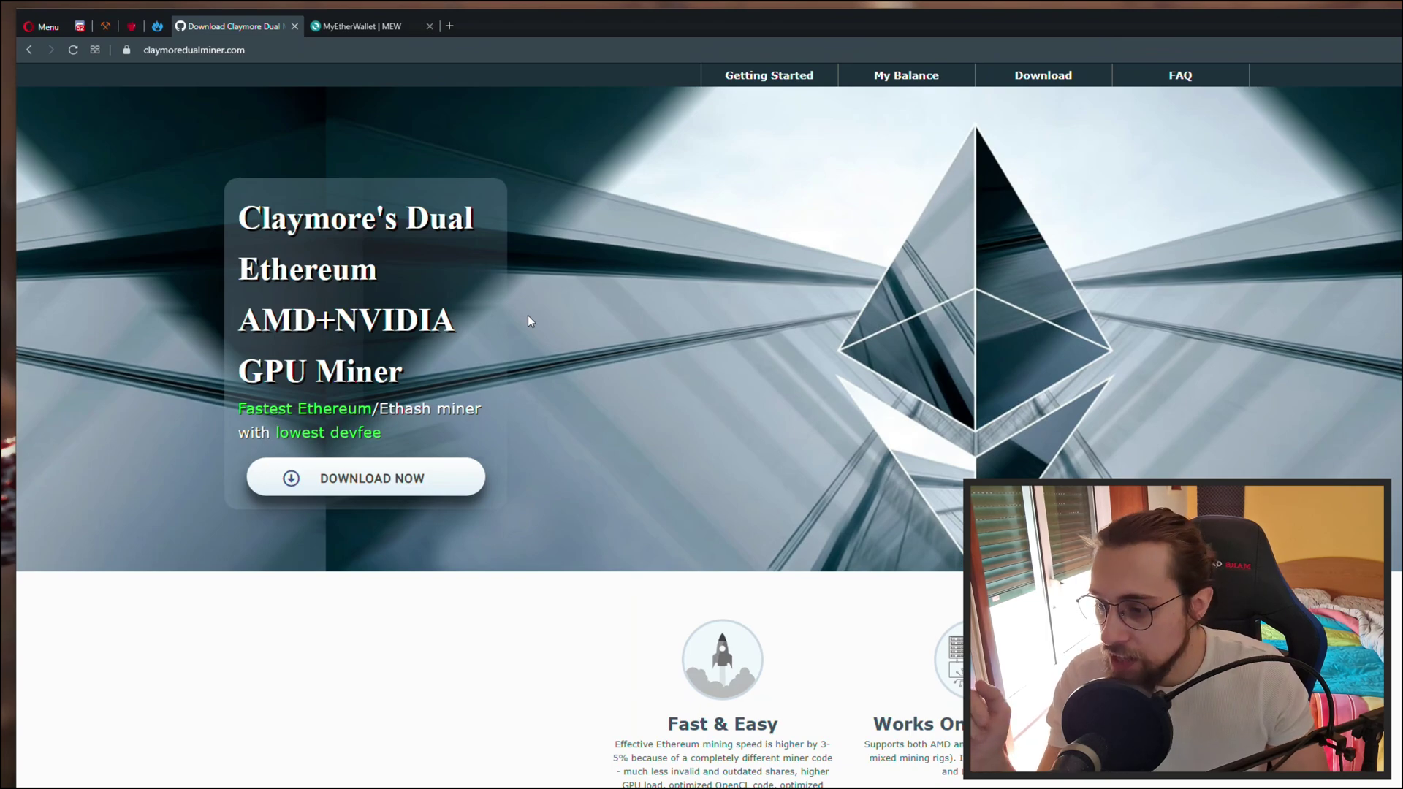
# Follow the Claymore site's DOWNLOAD NOW link to its MEGA folder
pyautogui.click(367, 472)
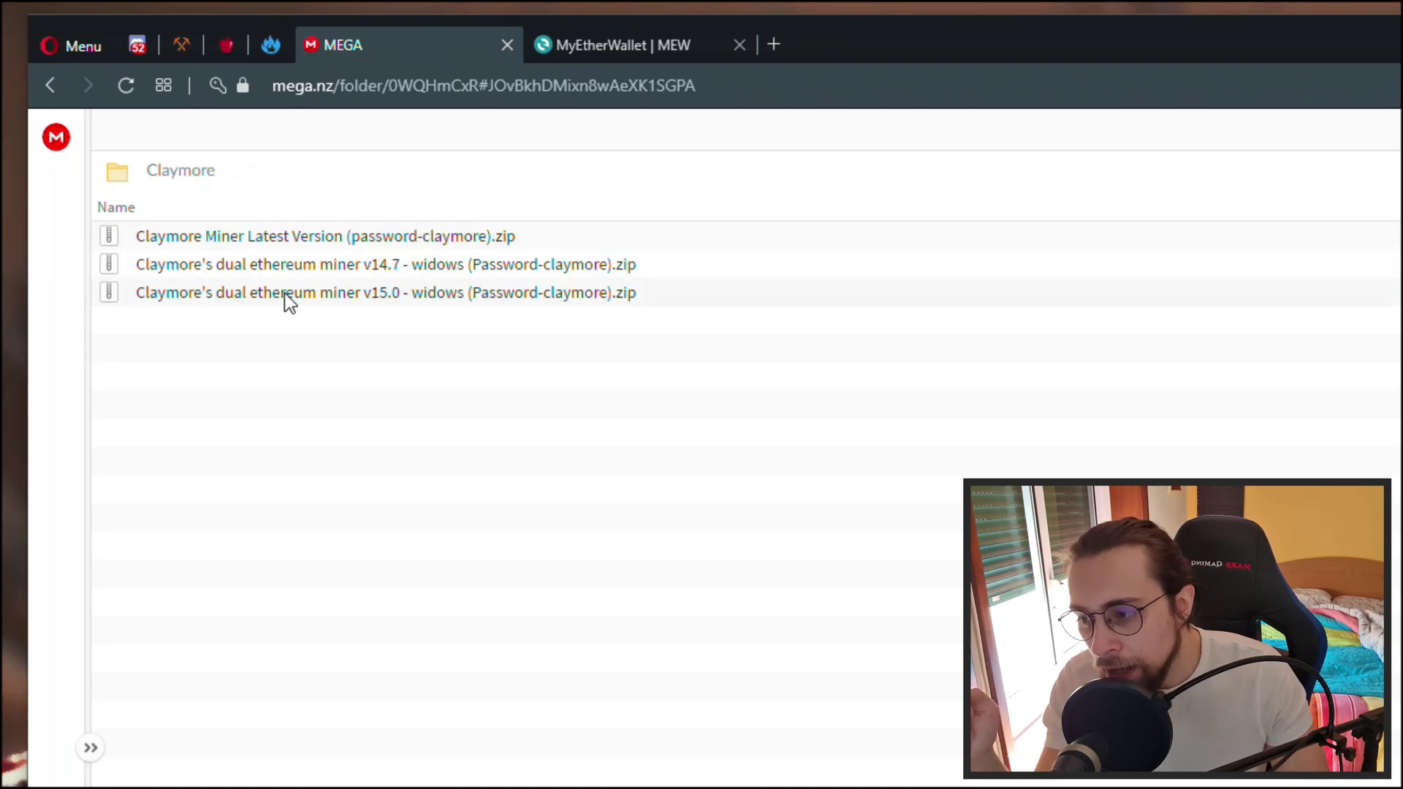
# Download and save the Claymore dual ethereum miner v15.0 zip from MEGA
pyautogui.click(385, 296)
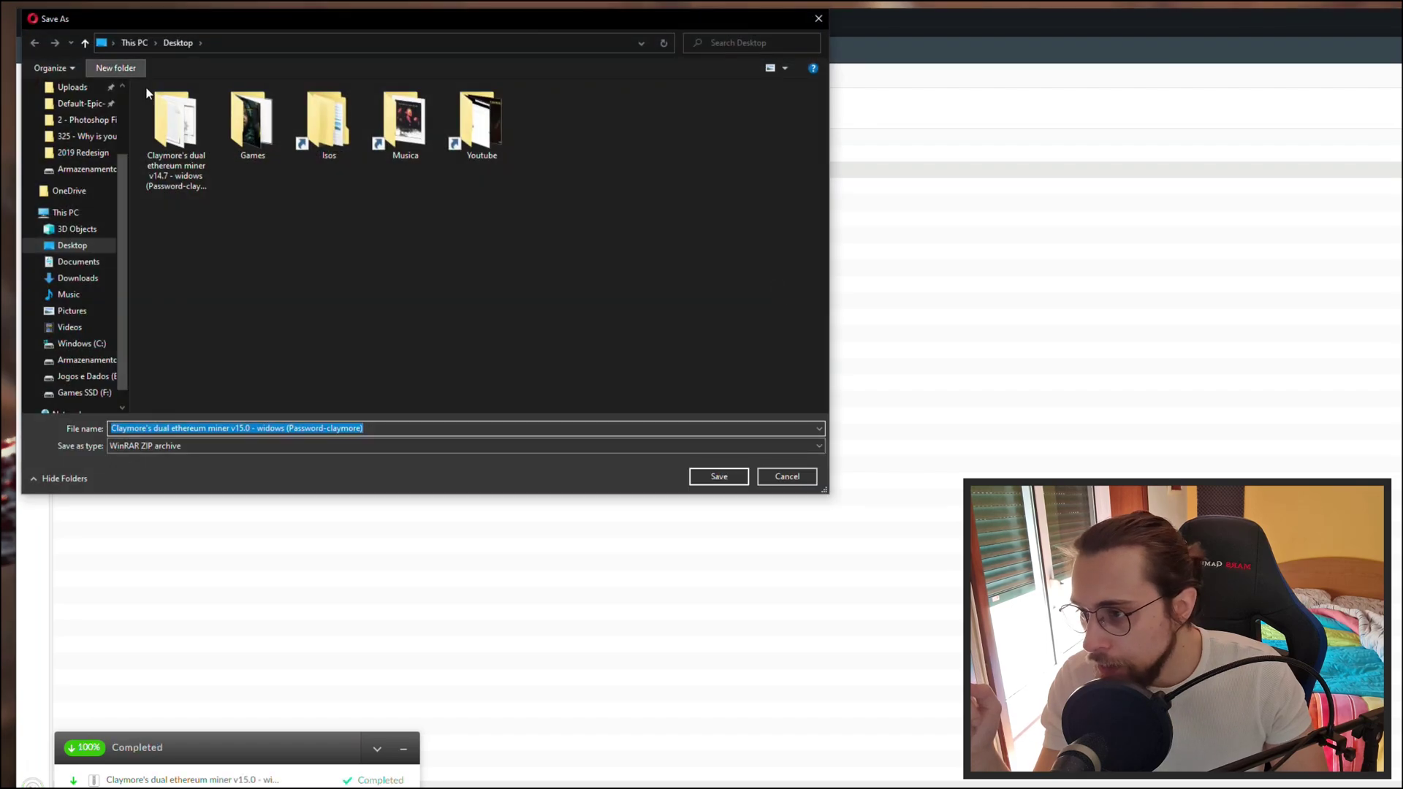
pyautogui.click(726, 481)
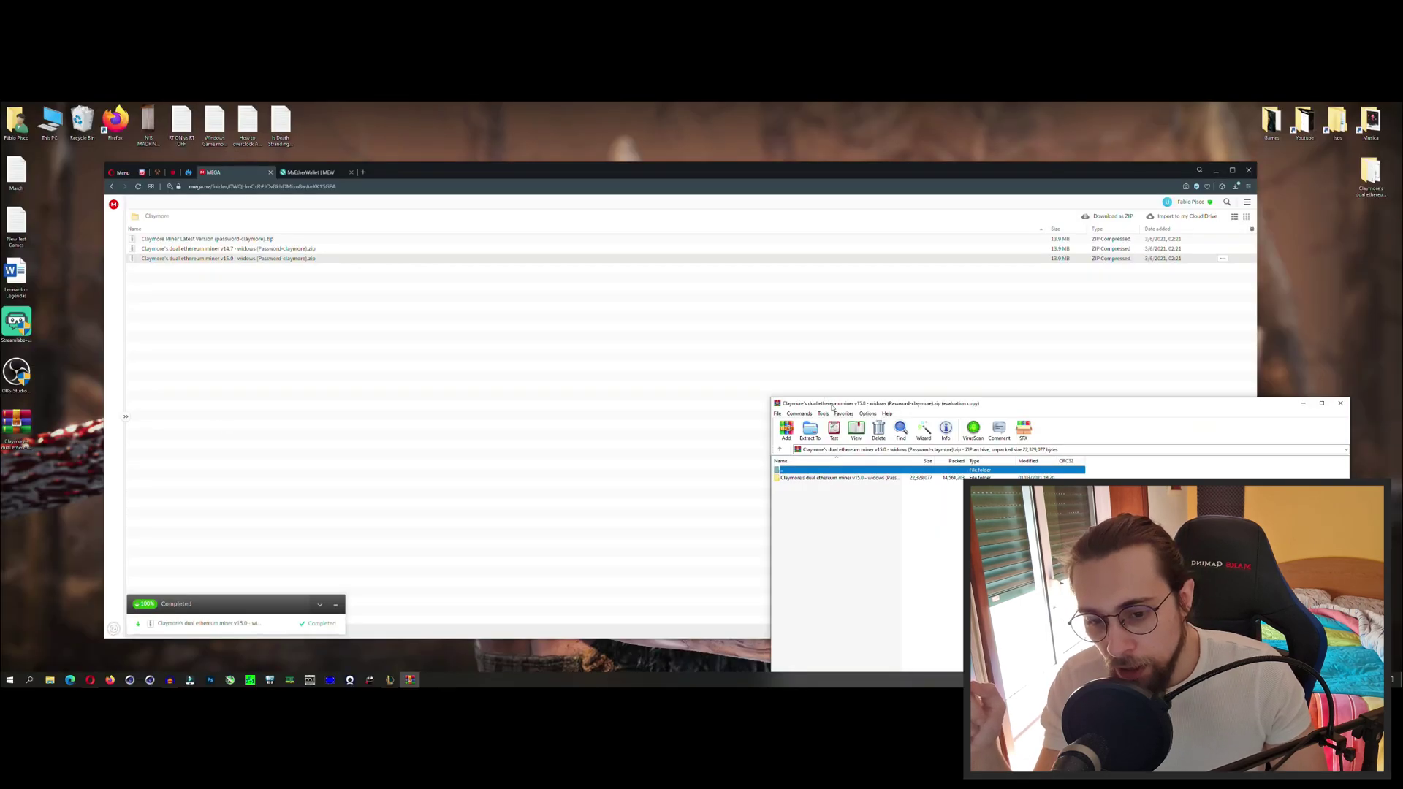
# Centre the WinRAR window, open the encrypted Claymore v15.0 folder and enter the archive password
pyautogui.click(753, 336)
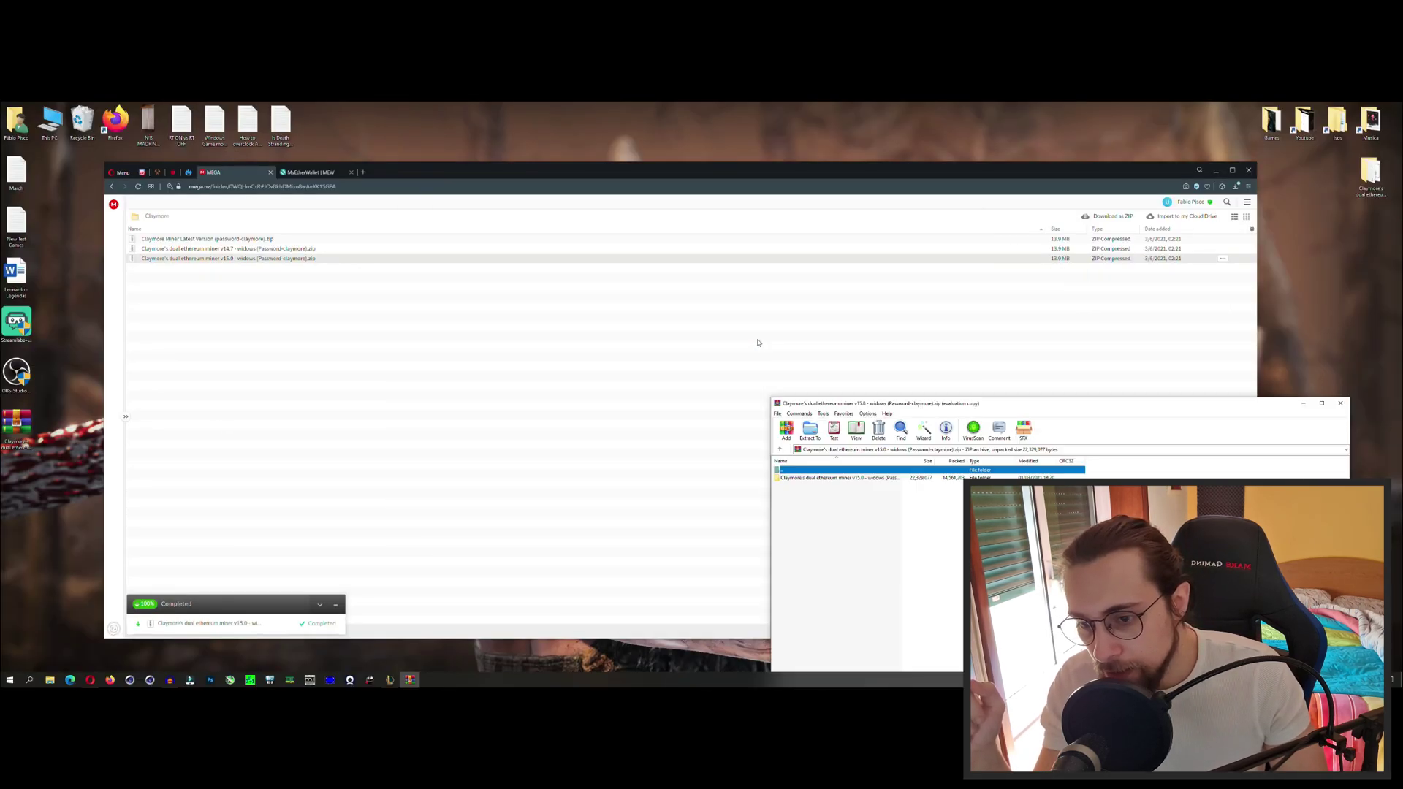
pyautogui.moveTo(938, 416); pyautogui.dragTo(522, 239)
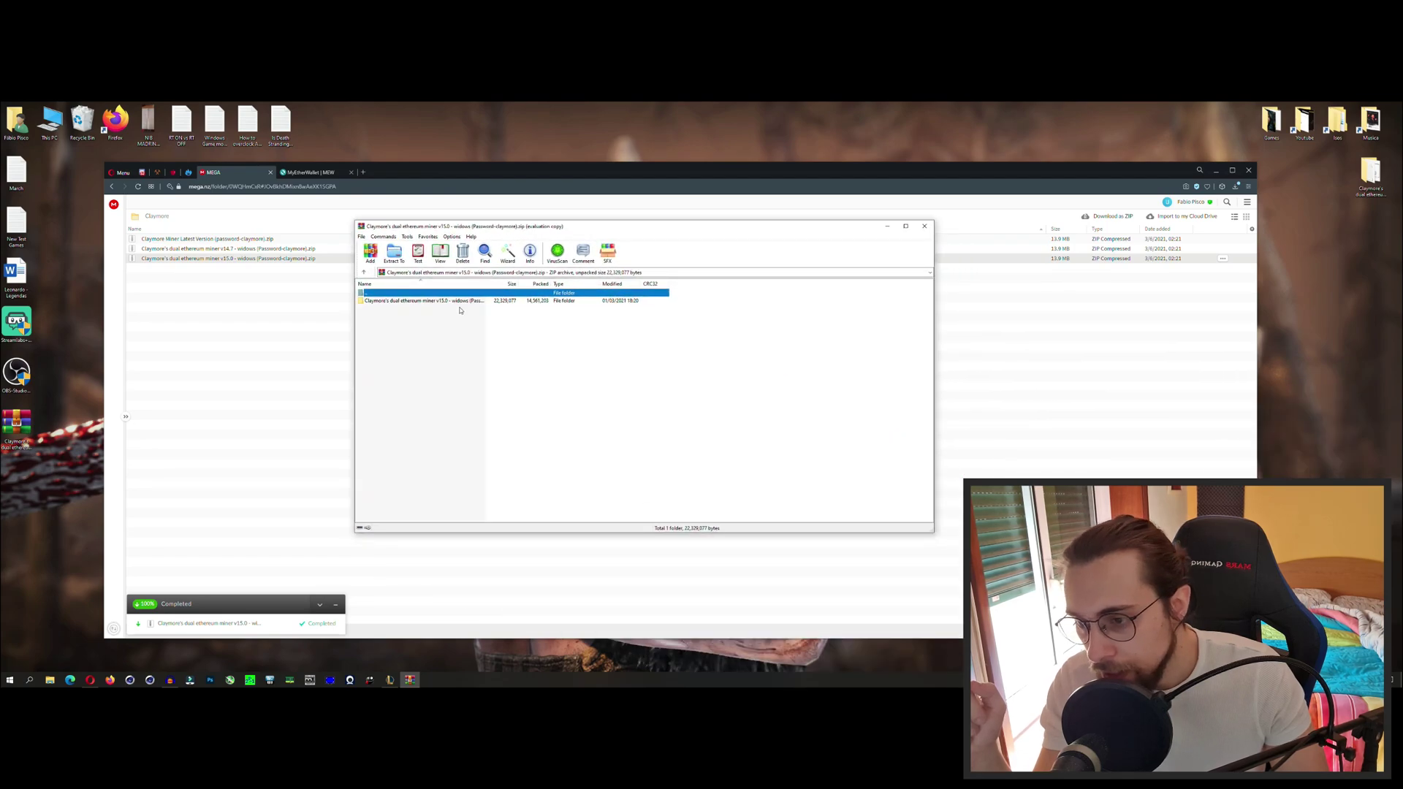
pyautogui.click(405, 301)
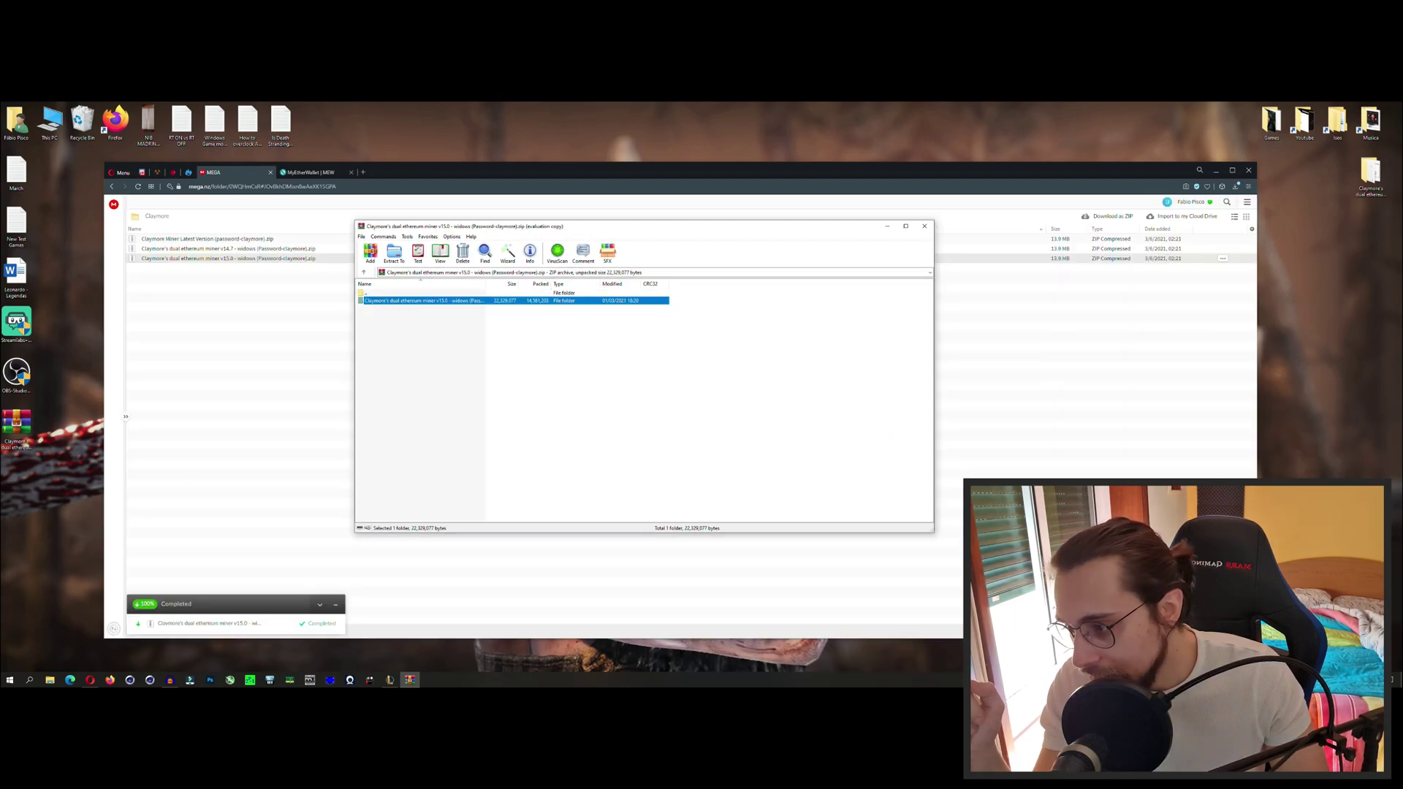
pyautogui.doubleClick(405, 301)
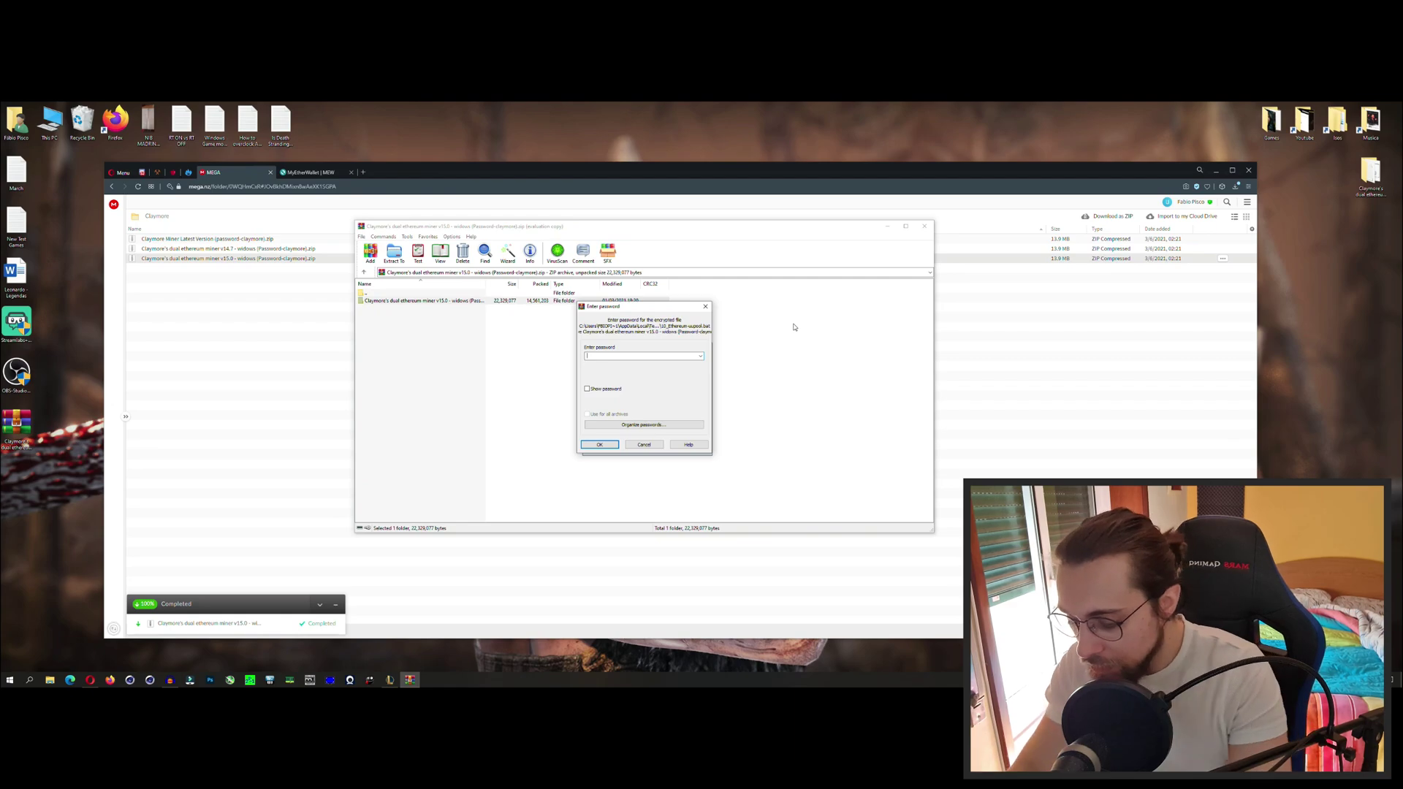
pyautogui.write('claymore')
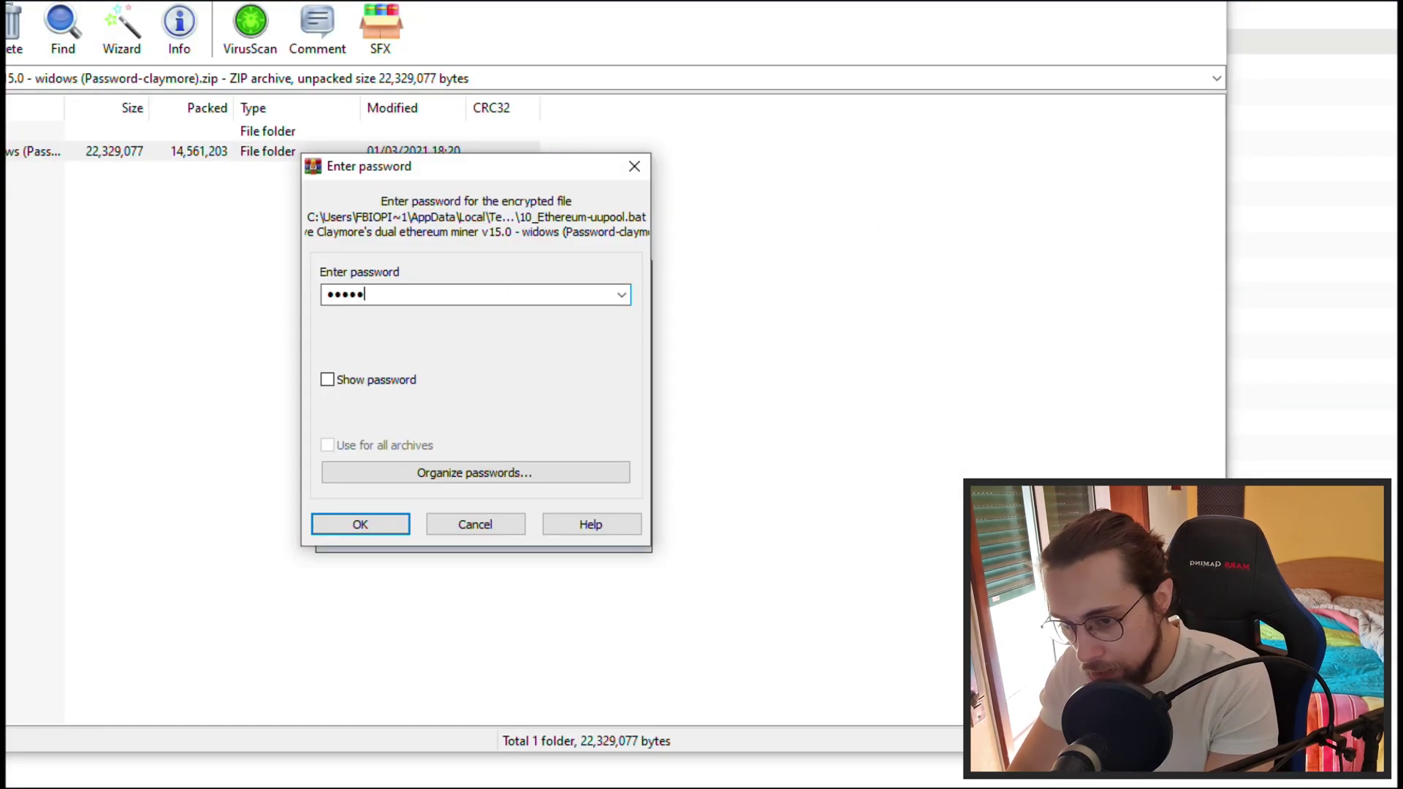
pyautogui.press('Return')
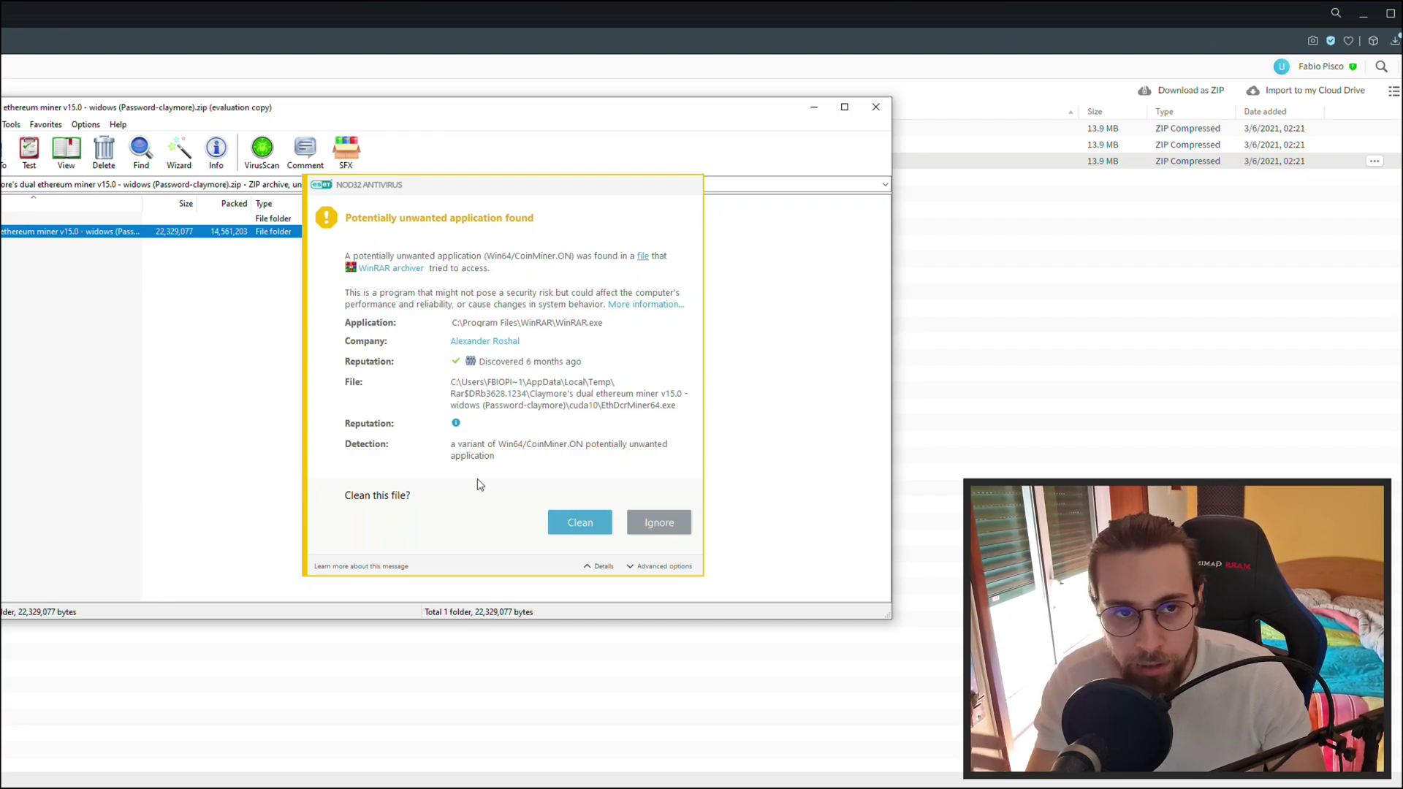
# On the first ESET alert, disable quarantine and submission, tick both exclusions, and ignore
pyautogui.click(476, 485)
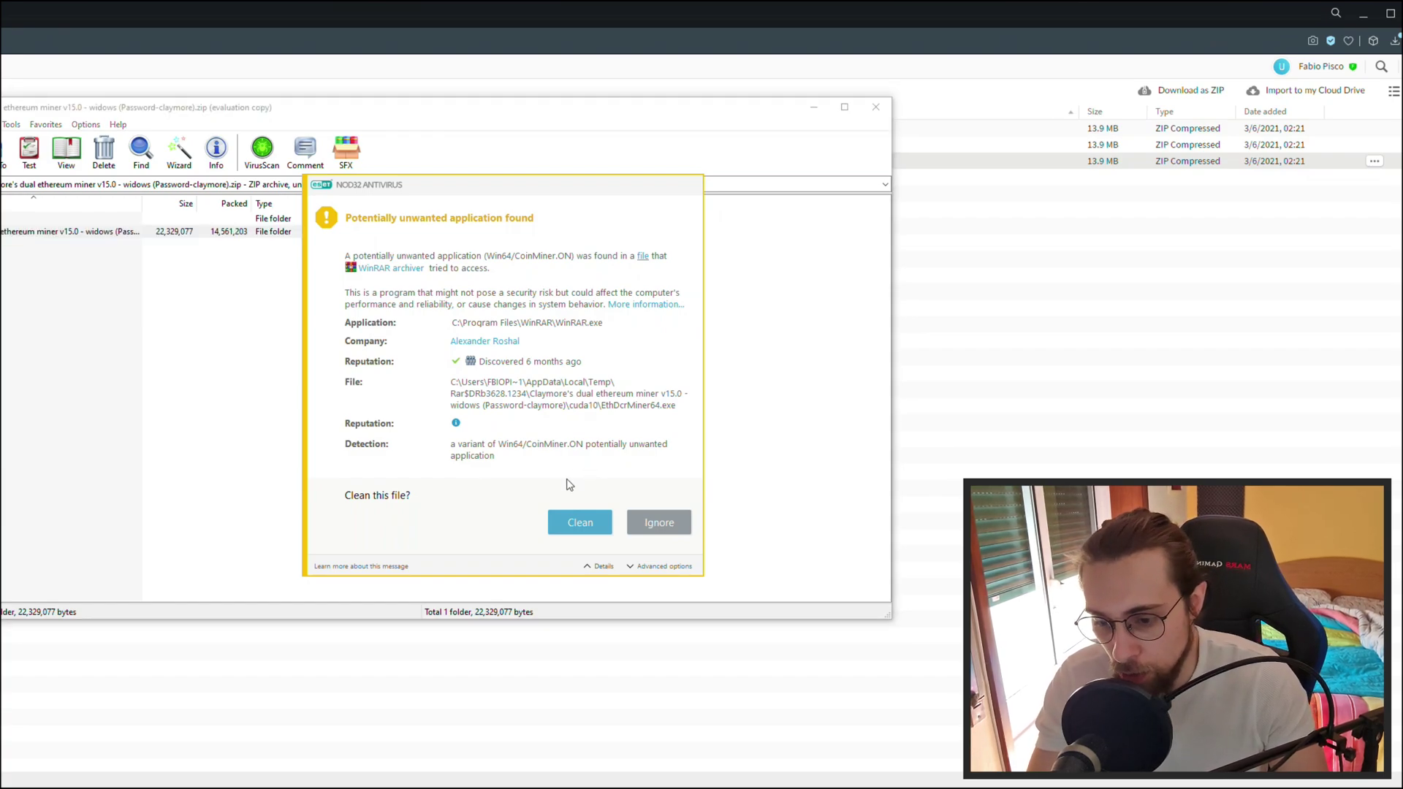
pyautogui.click(658, 566)
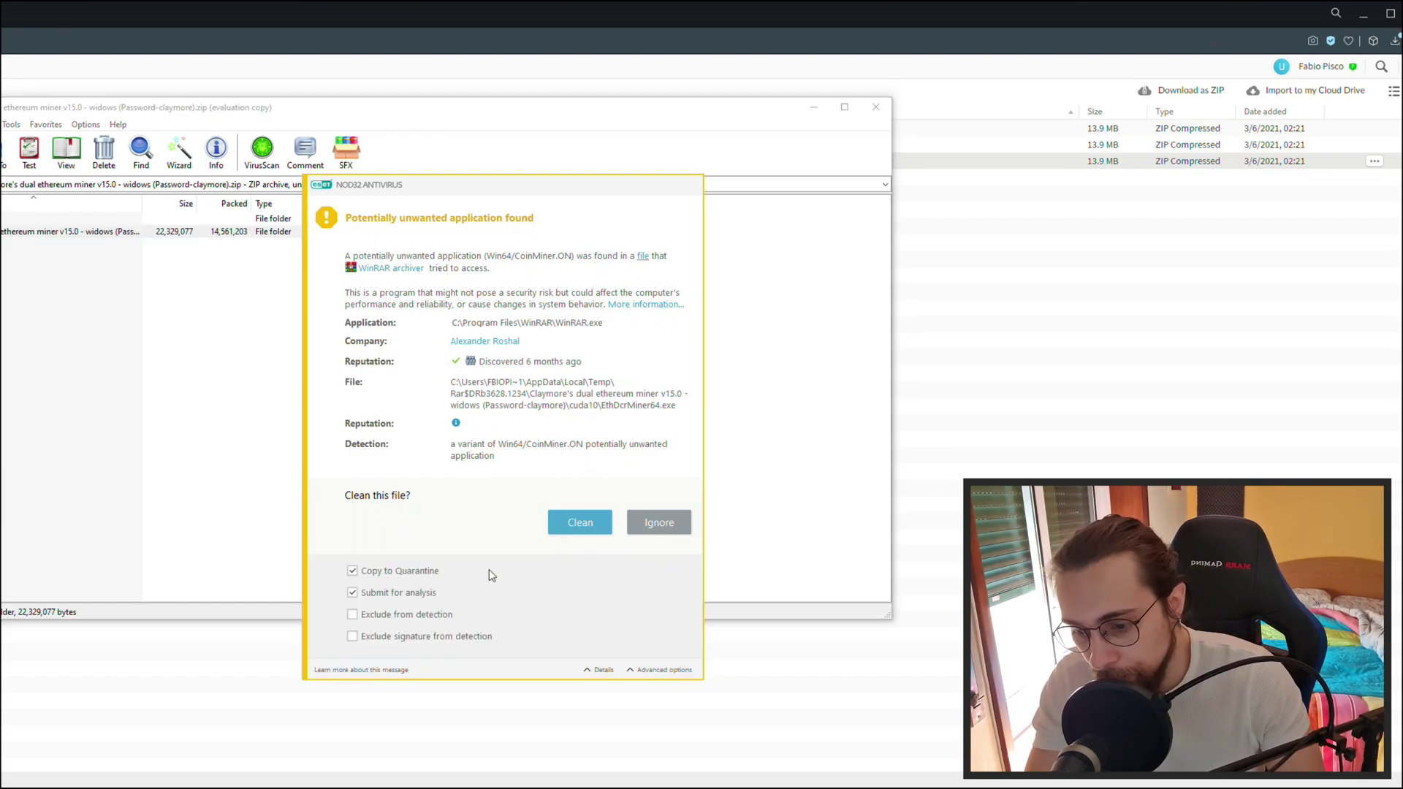
pyautogui.click(352, 571)
pyautogui.click(353, 593)
pyautogui.click(353, 615)
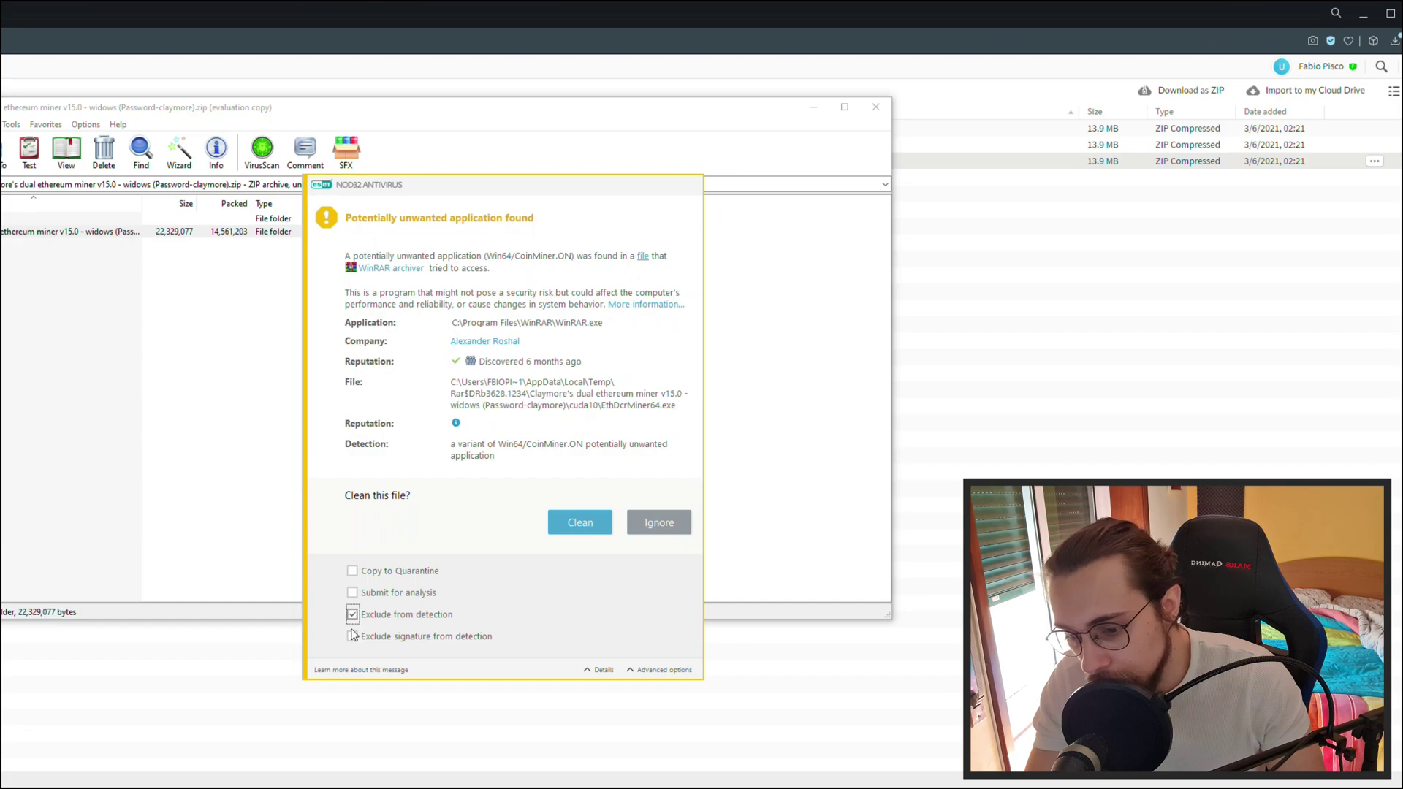
pyautogui.click(352, 637)
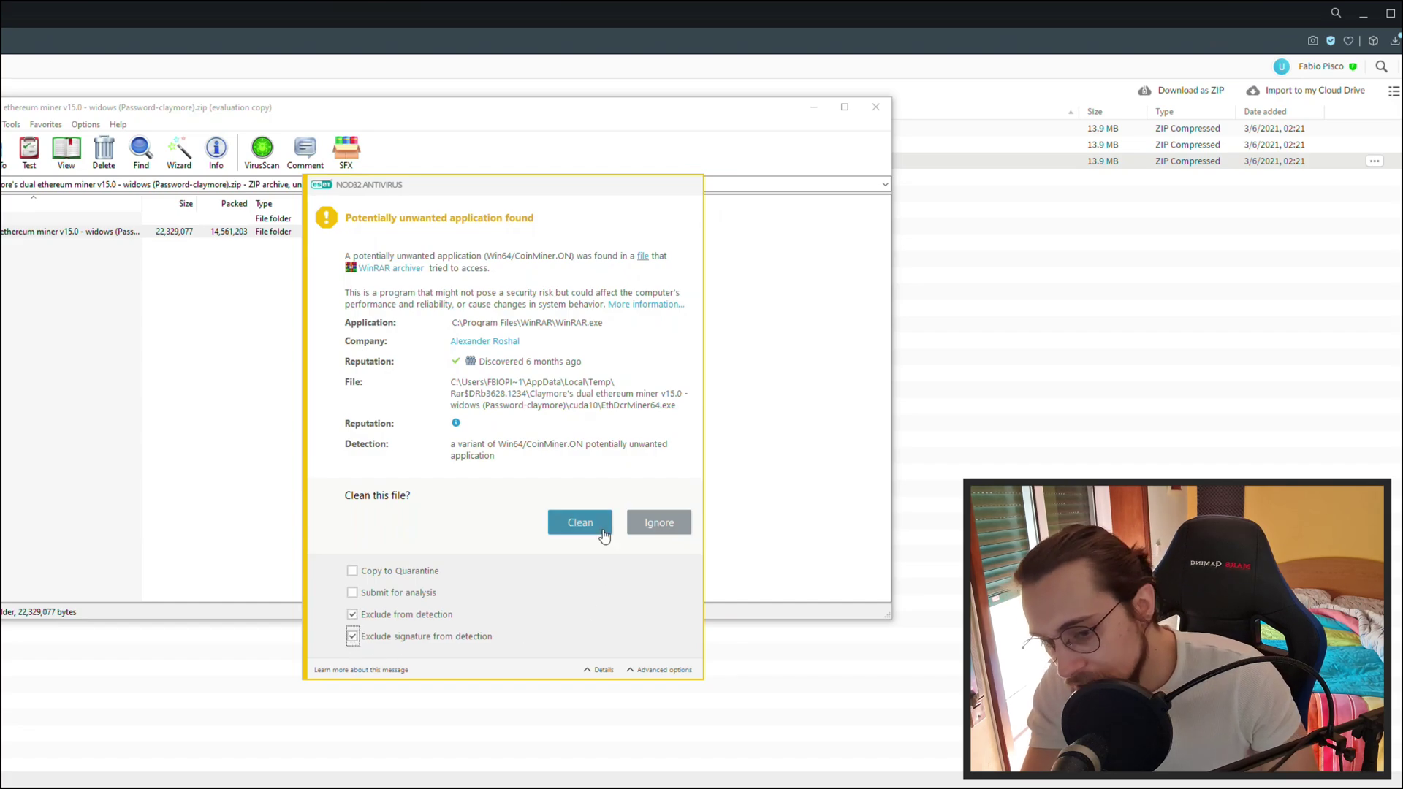
pyautogui.click(657, 527)
# Skip quarantine and submission for CoinMiner.KT, exclude it from detection, and ignore it
pyautogui.click(352, 519)
pyautogui.click(352, 563)
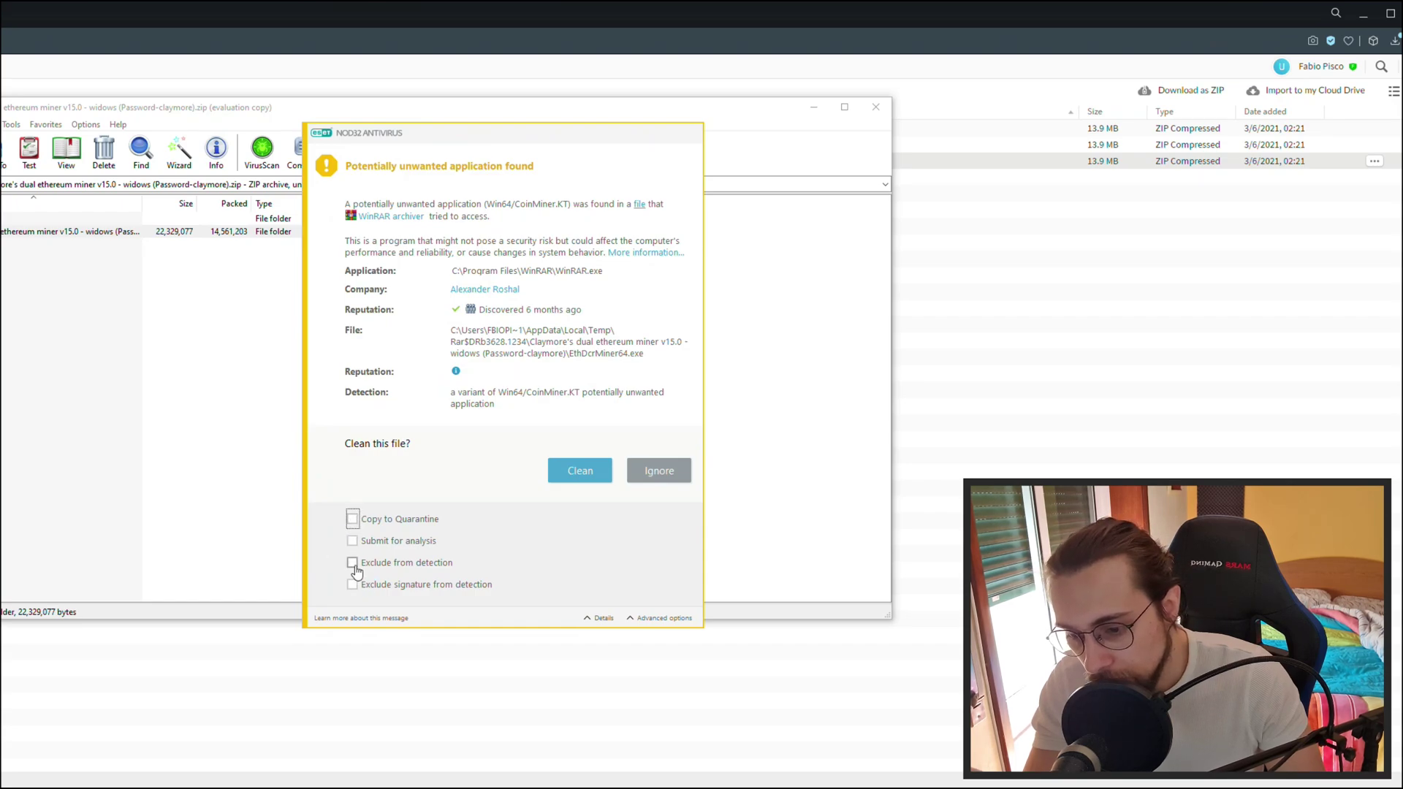
pyautogui.click(353, 585)
pyautogui.click(659, 471)
# Skip quarantine for EthMan.exe, exclude the file and its signature, and ignore the detection
pyautogui.click(352, 519)
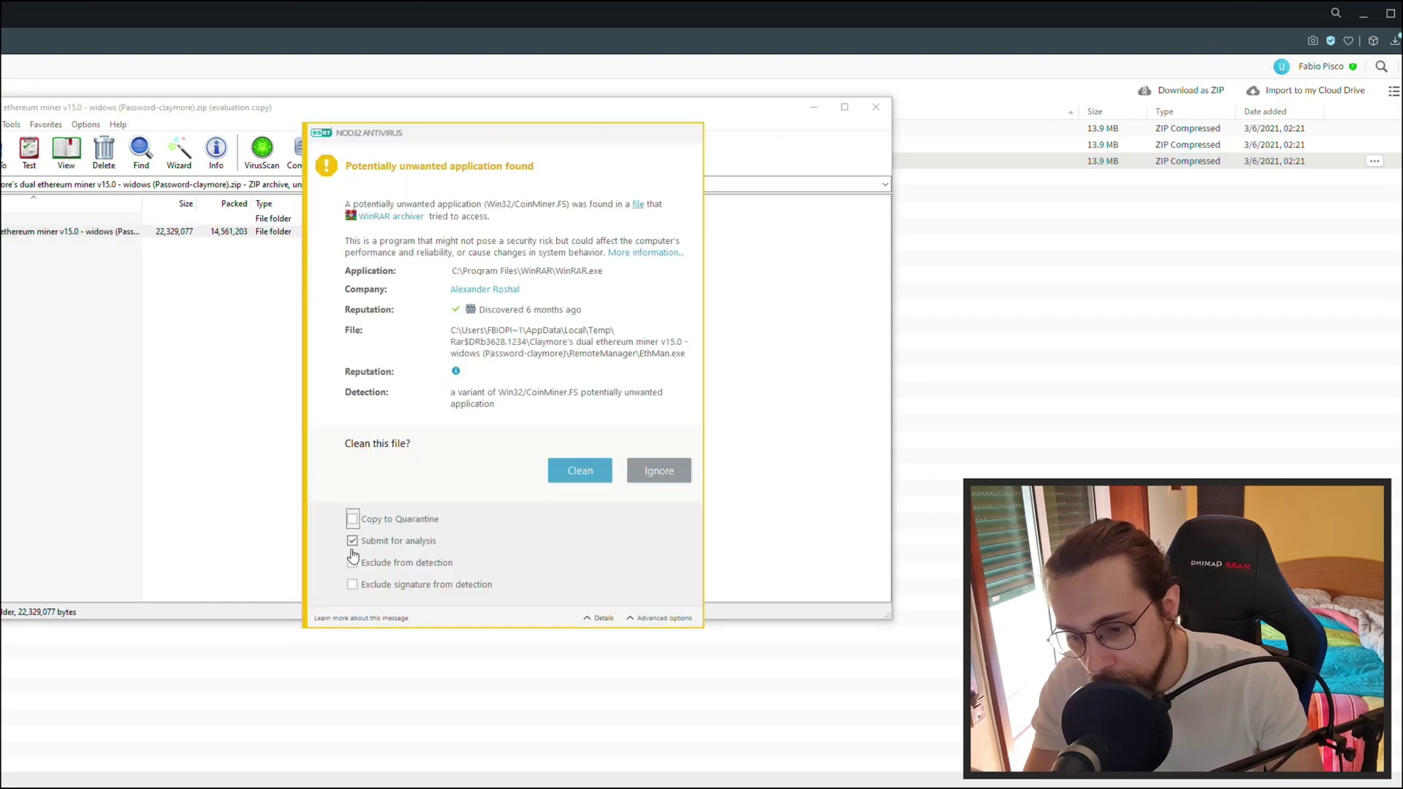
pyautogui.click(352, 562)
pyautogui.click(352, 584)
pyautogui.click(659, 471)
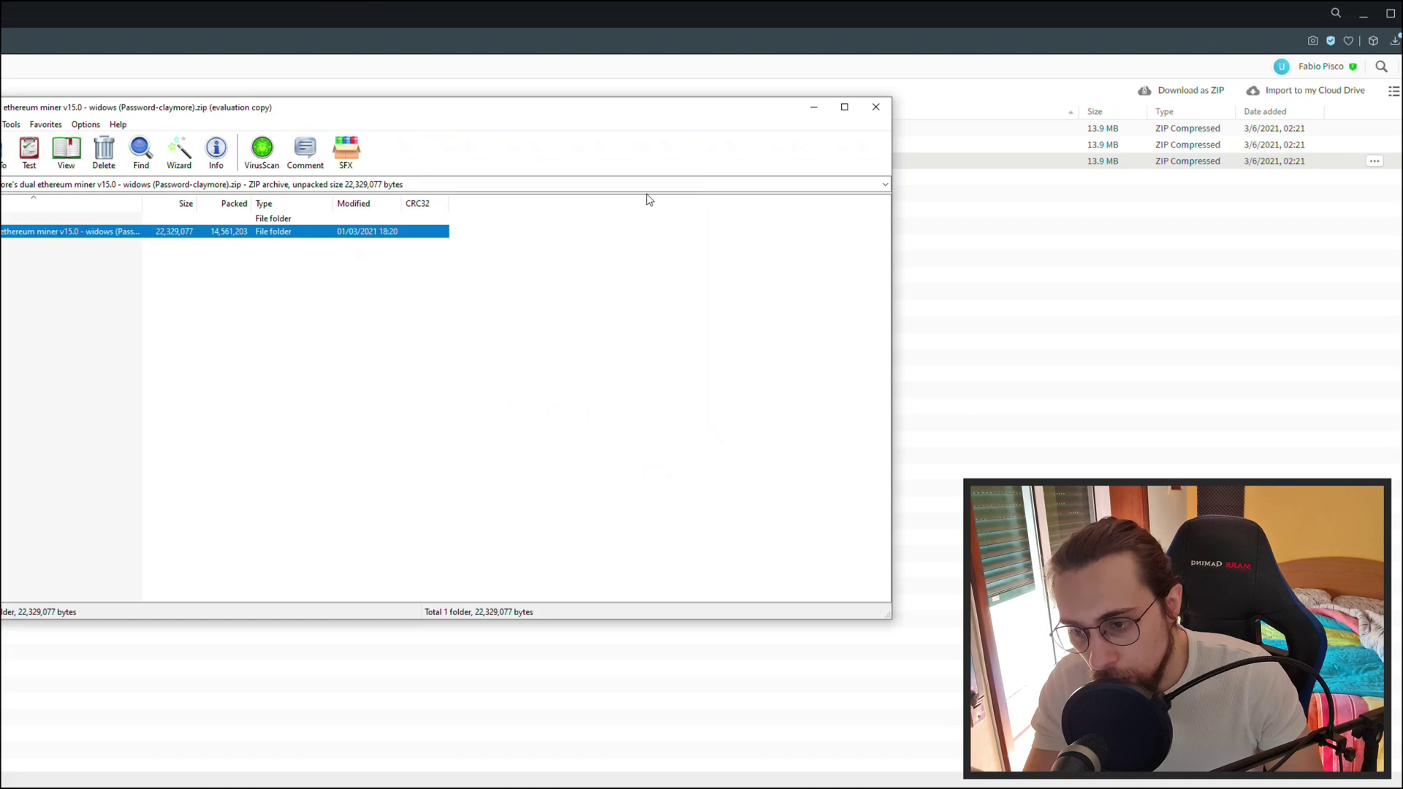
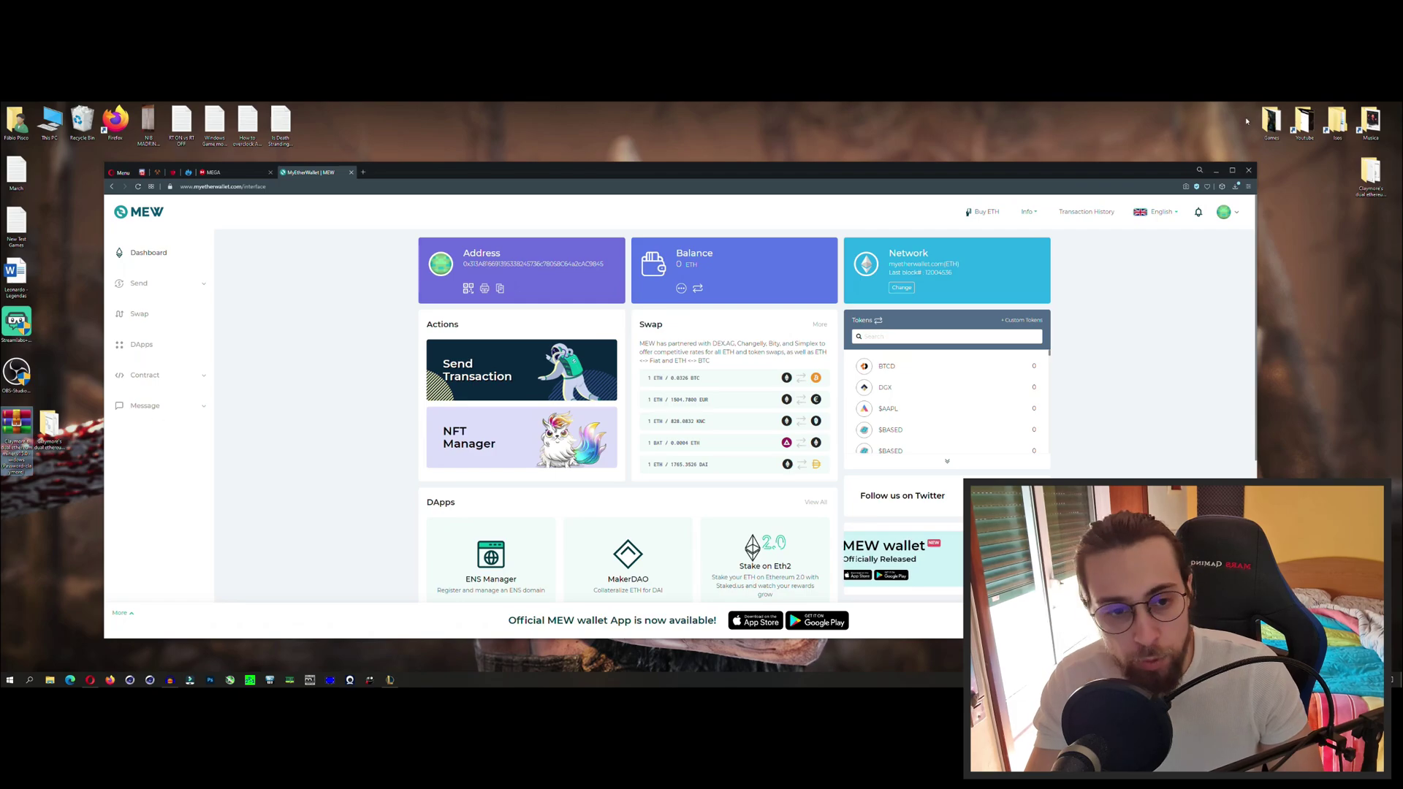
# From the desktop, open the Claymore's dual ethereum miner v15.0 folder, then return to the browser
pyautogui.press('super+d')
pyautogui.doubleClick(51, 426)
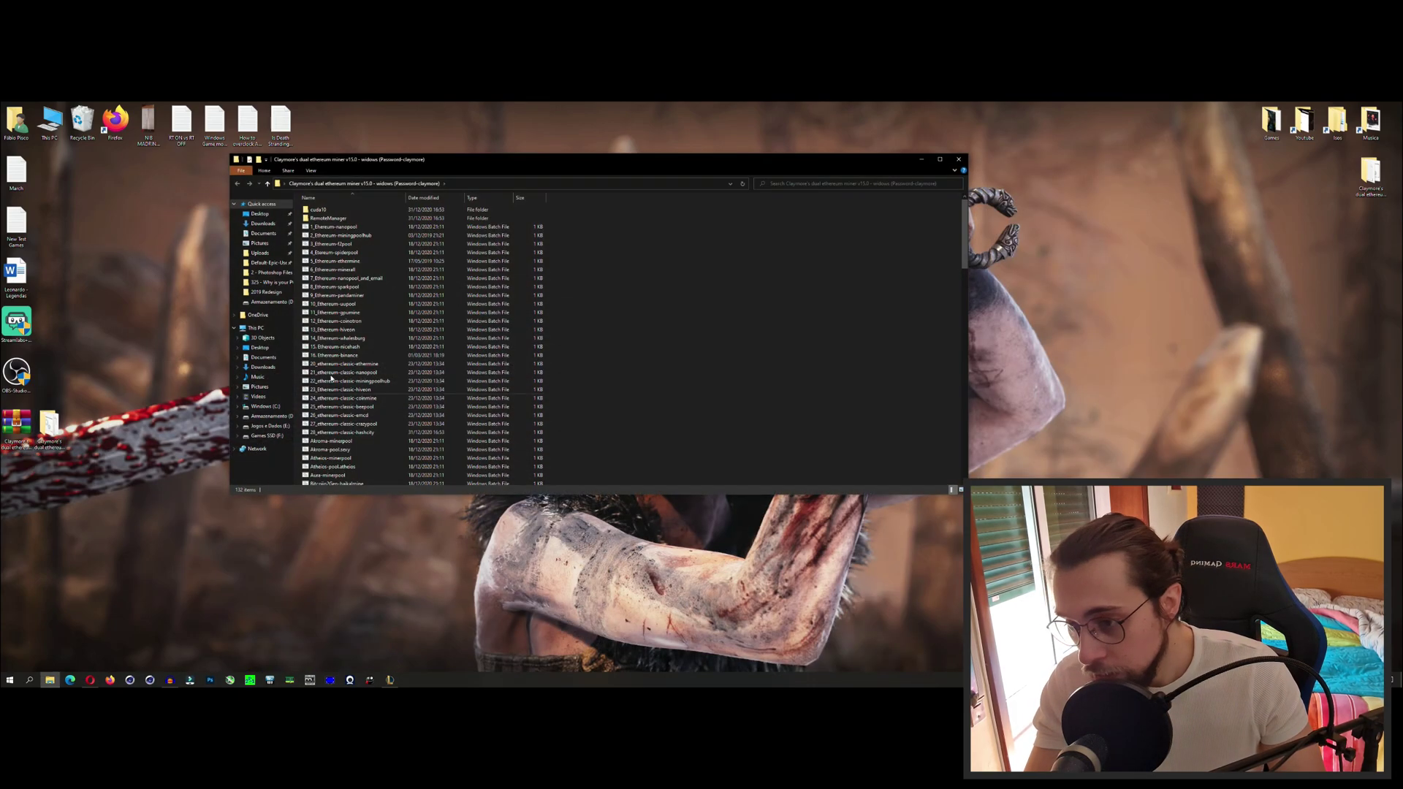
pyautogui.moveTo(51, 426); pyautogui.dragTo(84, 327)
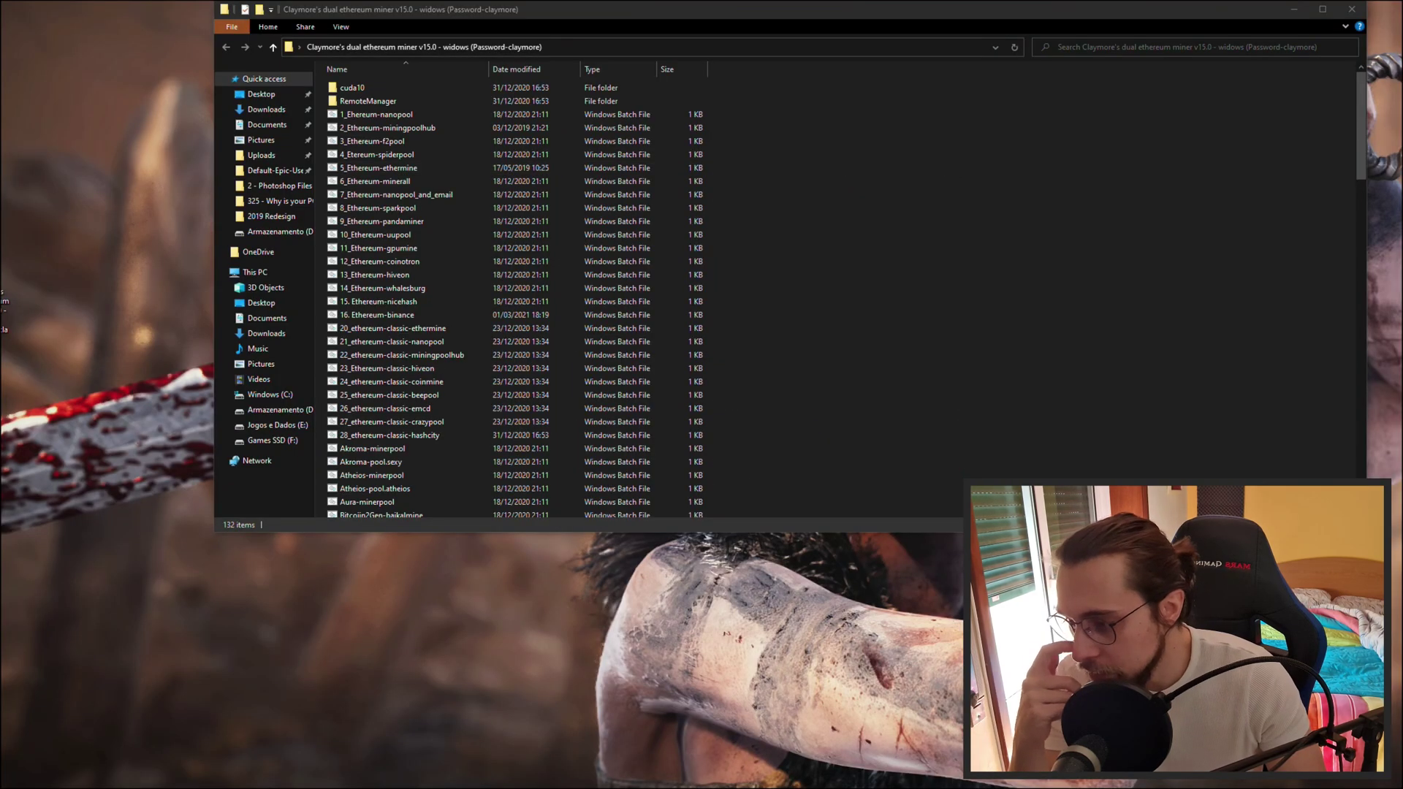
pyautogui.hotkey('alt', 'Tab')
# Copy the wallet address from the MyEtherWallet page
pyautogui.click(102, 30)
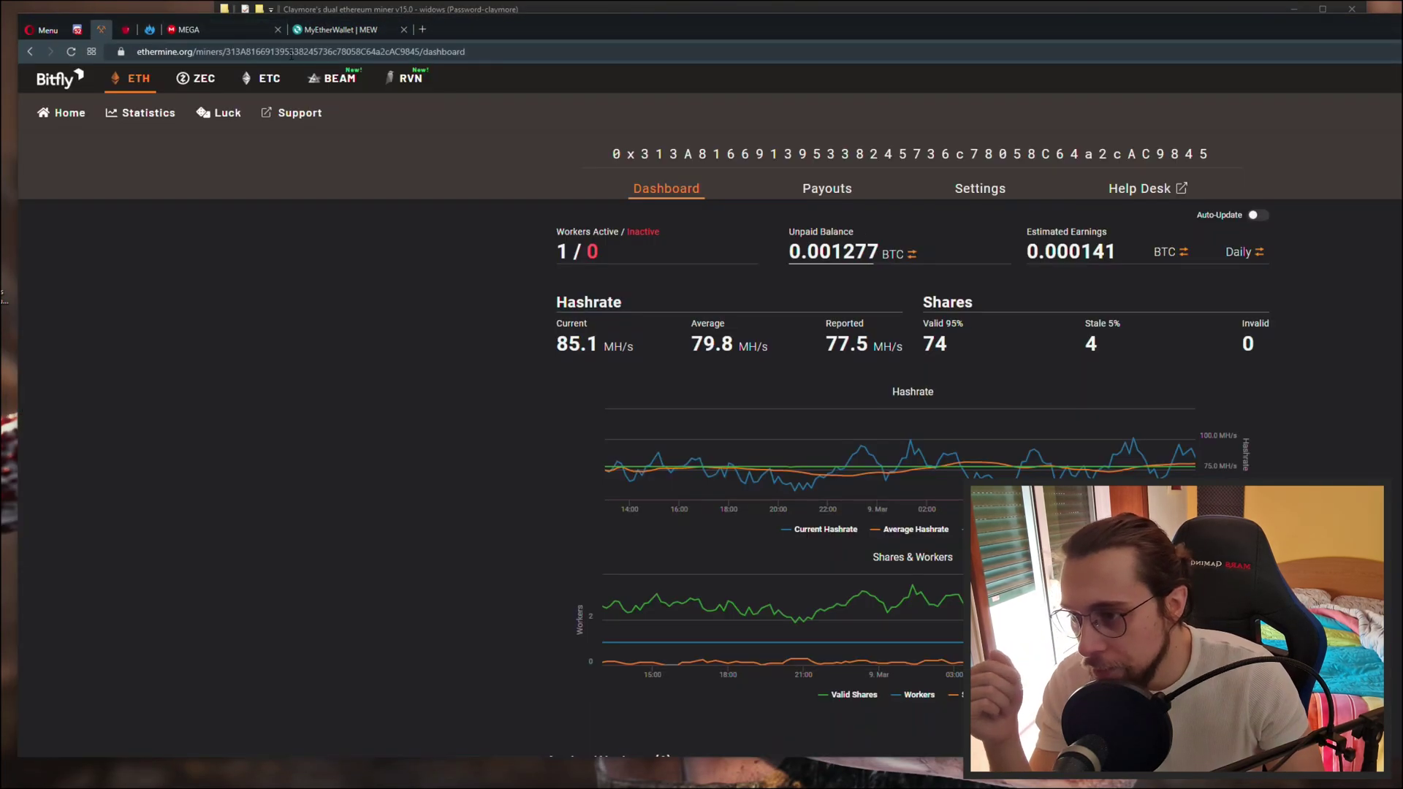
pyautogui.click(337, 30)
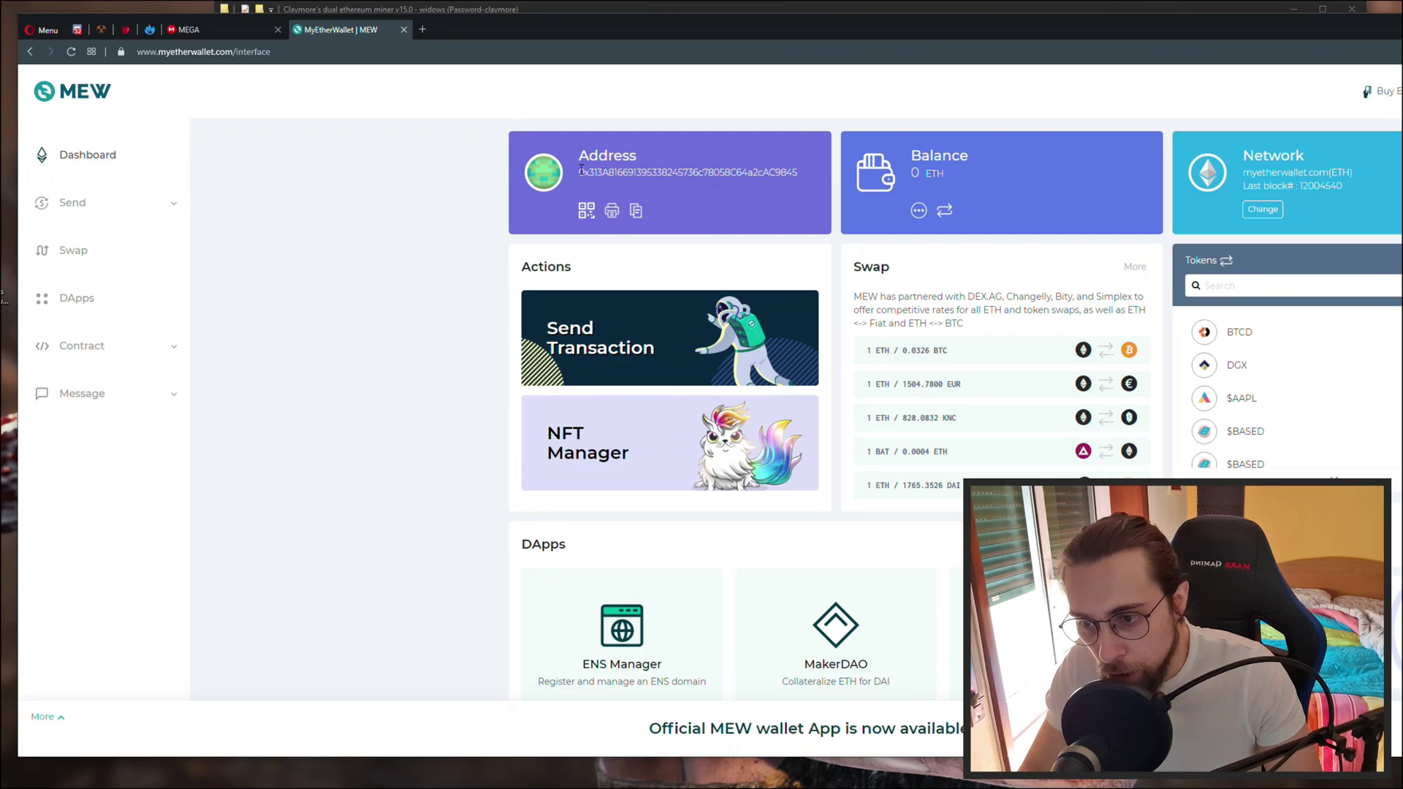
pyautogui.moveTo(580, 170); pyautogui.dragTo(777, 174)
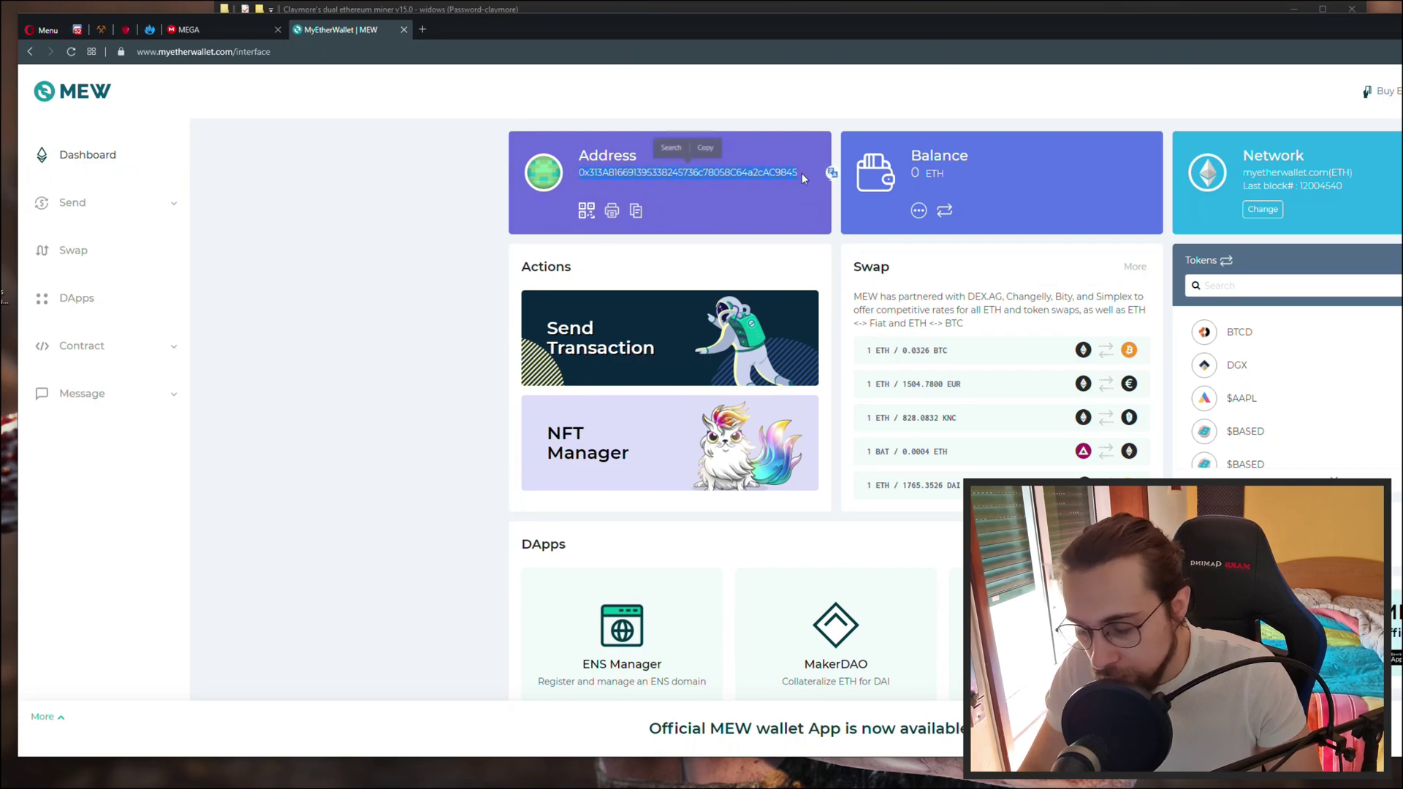
pyautogui.click(669, 152)
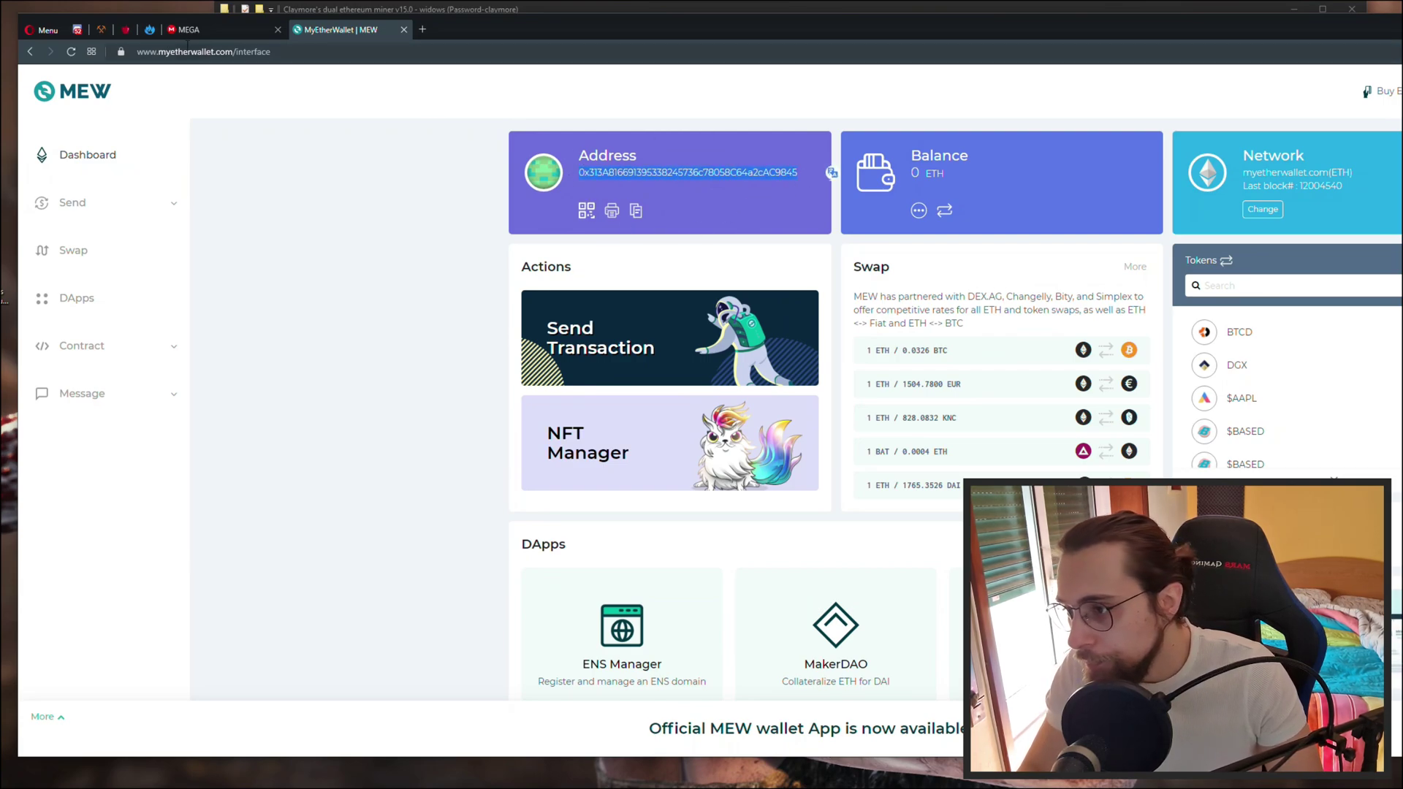
# Look up the copied wallet address on the ethermine.org home page to show its miner dashboard
pyautogui.click(101, 29)
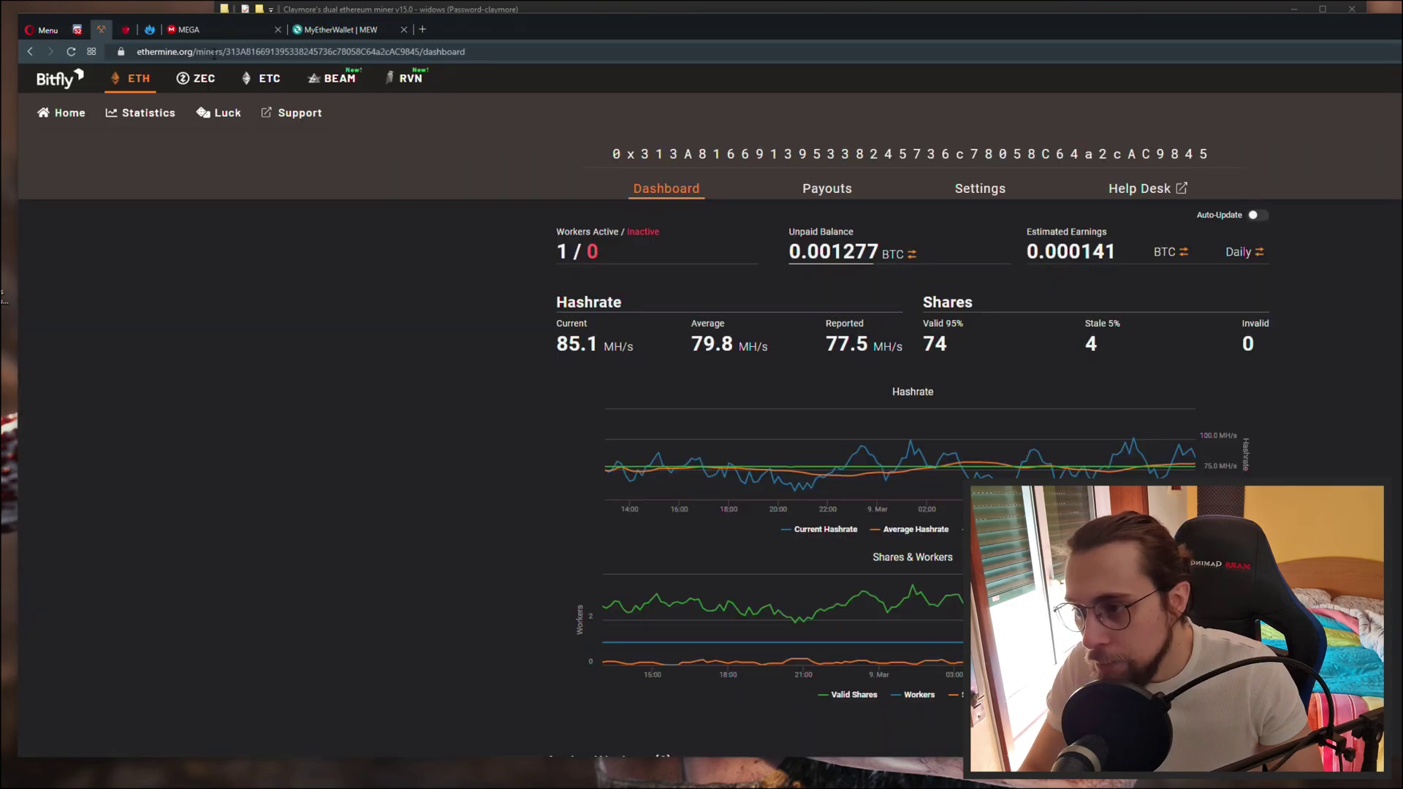
pyautogui.click(79, 83)
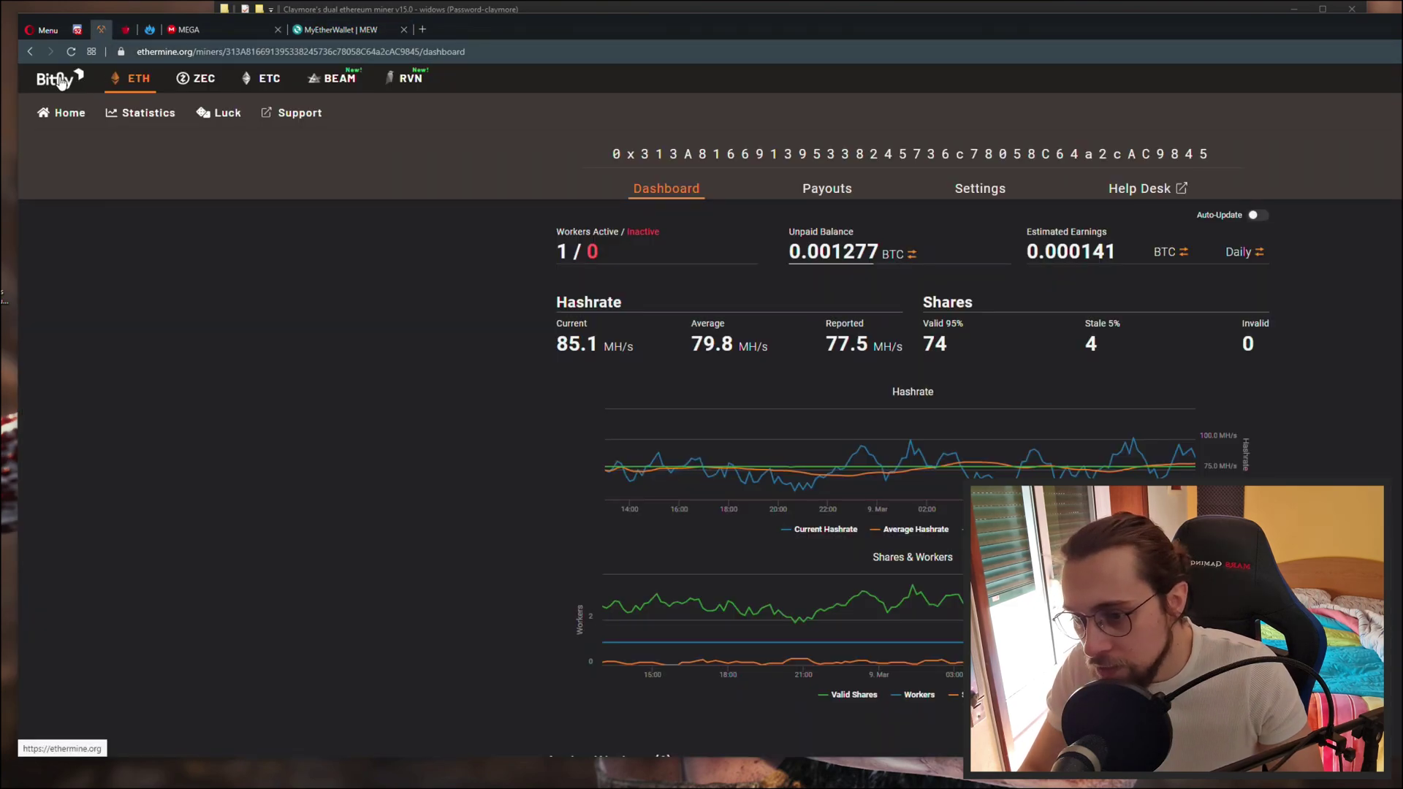
pyautogui.scroll(-1, 852, 410)
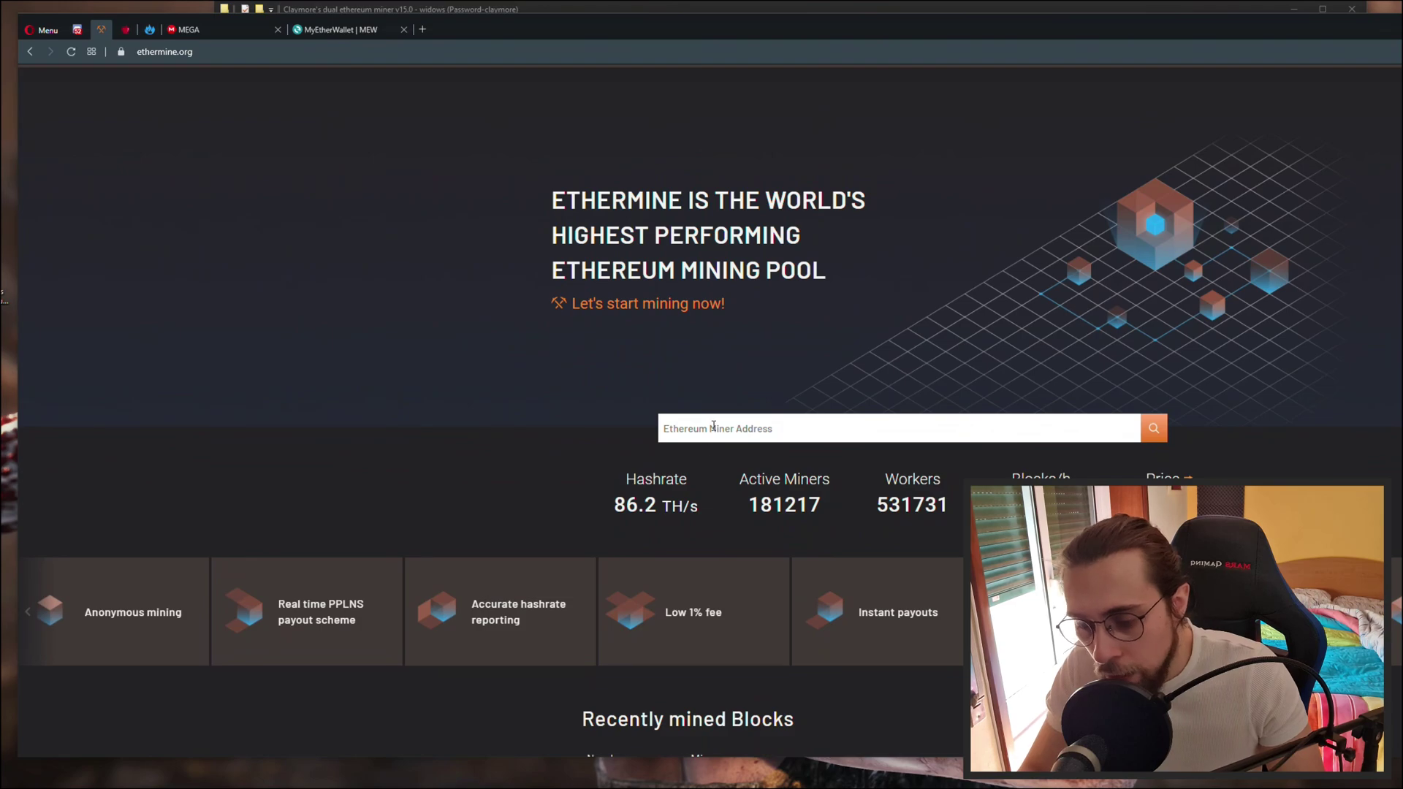
pyautogui.click(760, 428)
pyautogui.hotkey('ctrl', 'v')
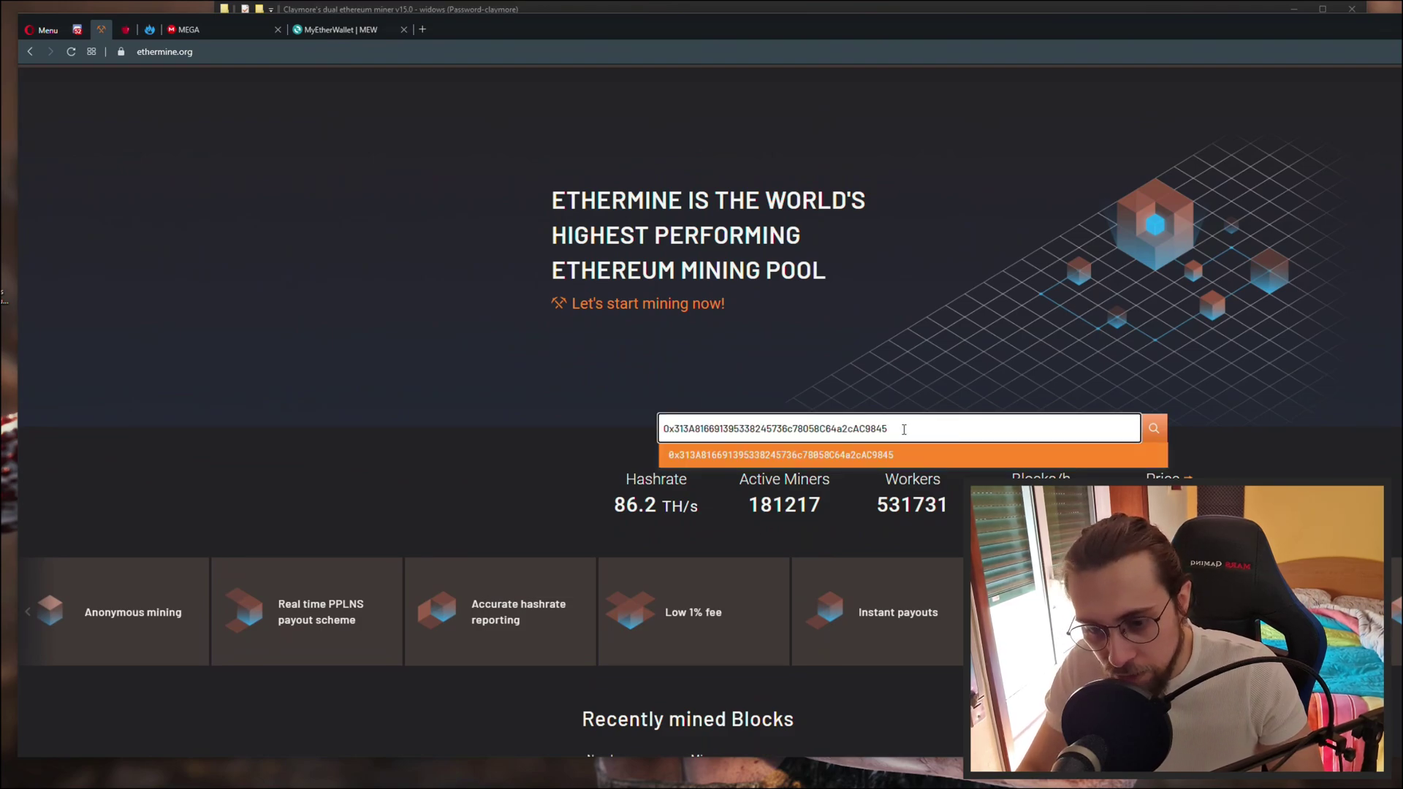
pyautogui.click(1155, 429)
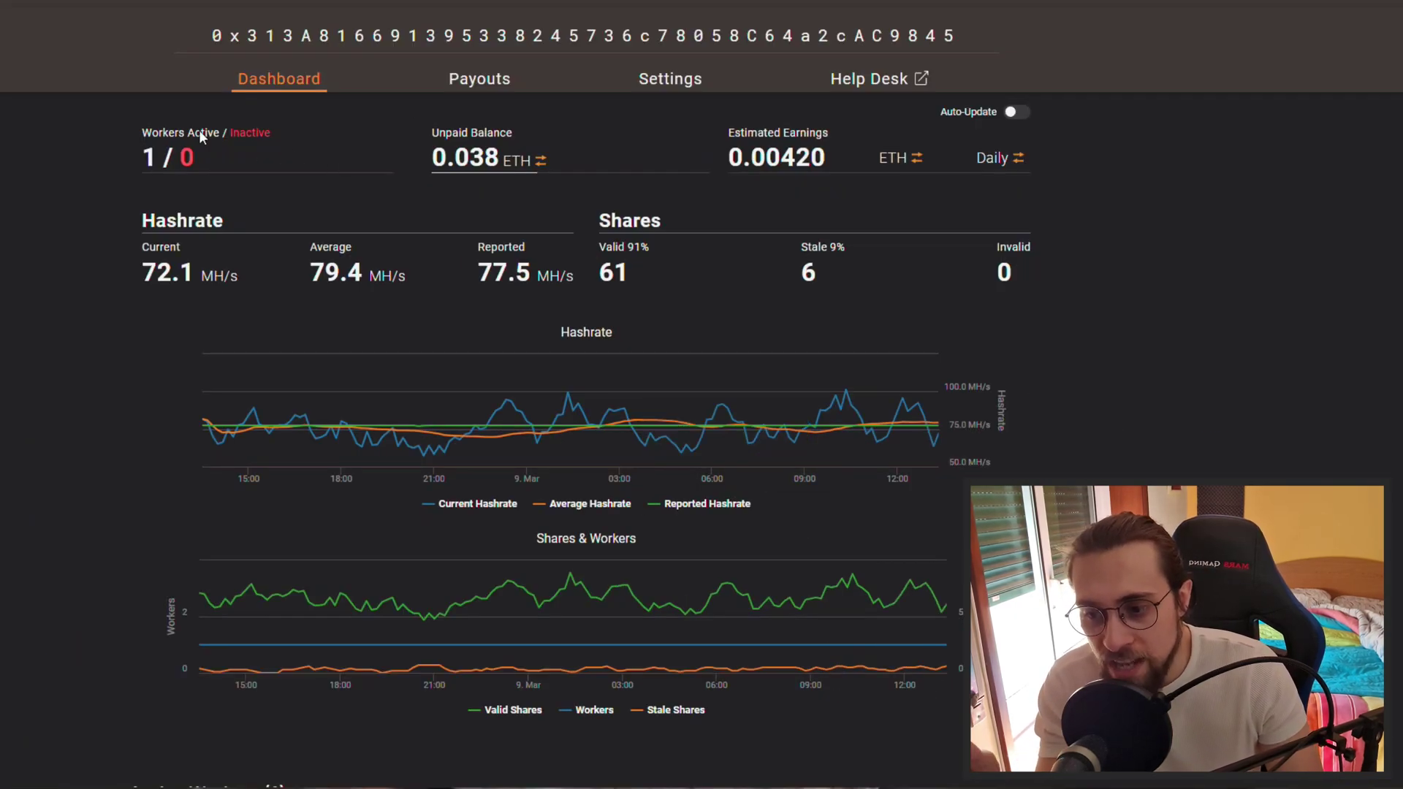
pyautogui.moveTo(495, 155)
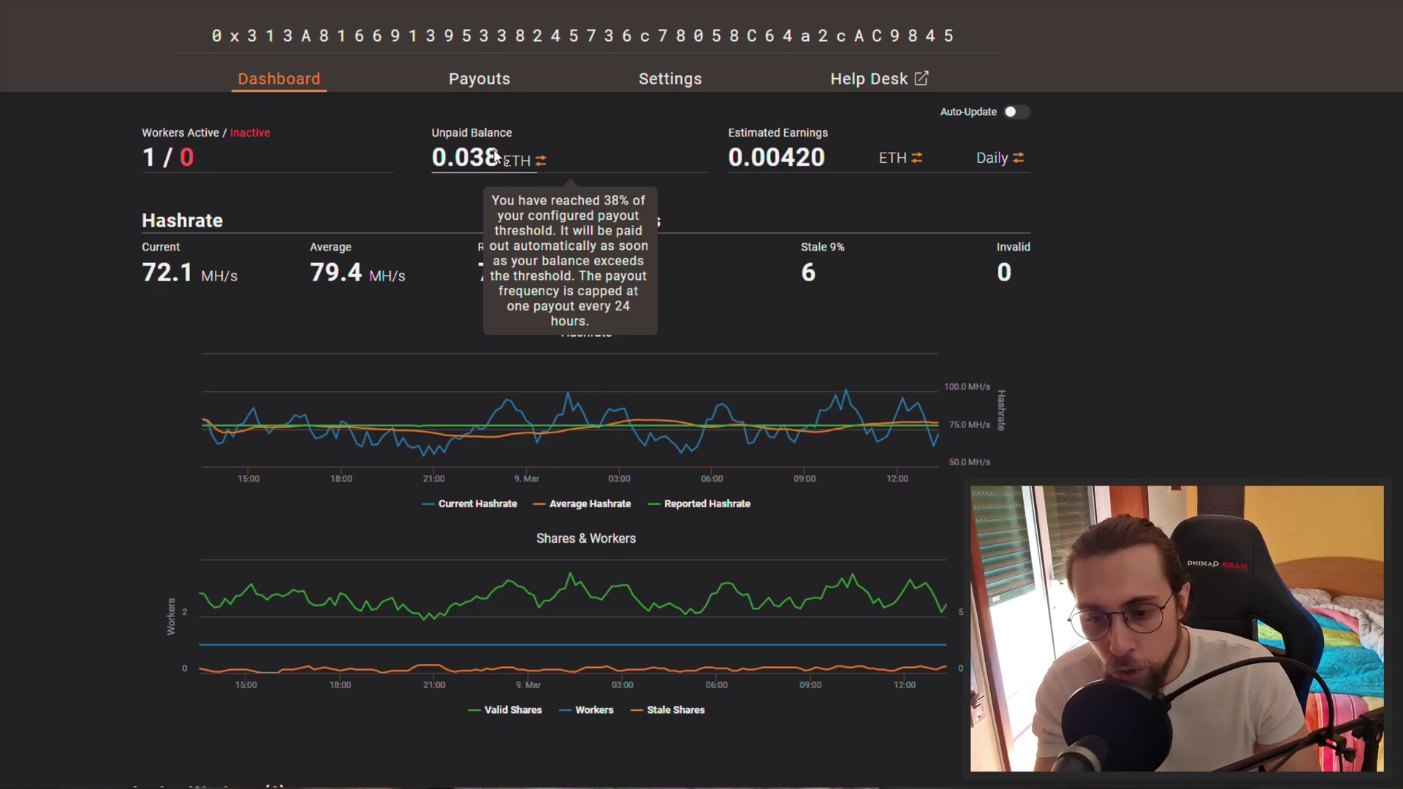
pyautogui.moveTo(779, 172)
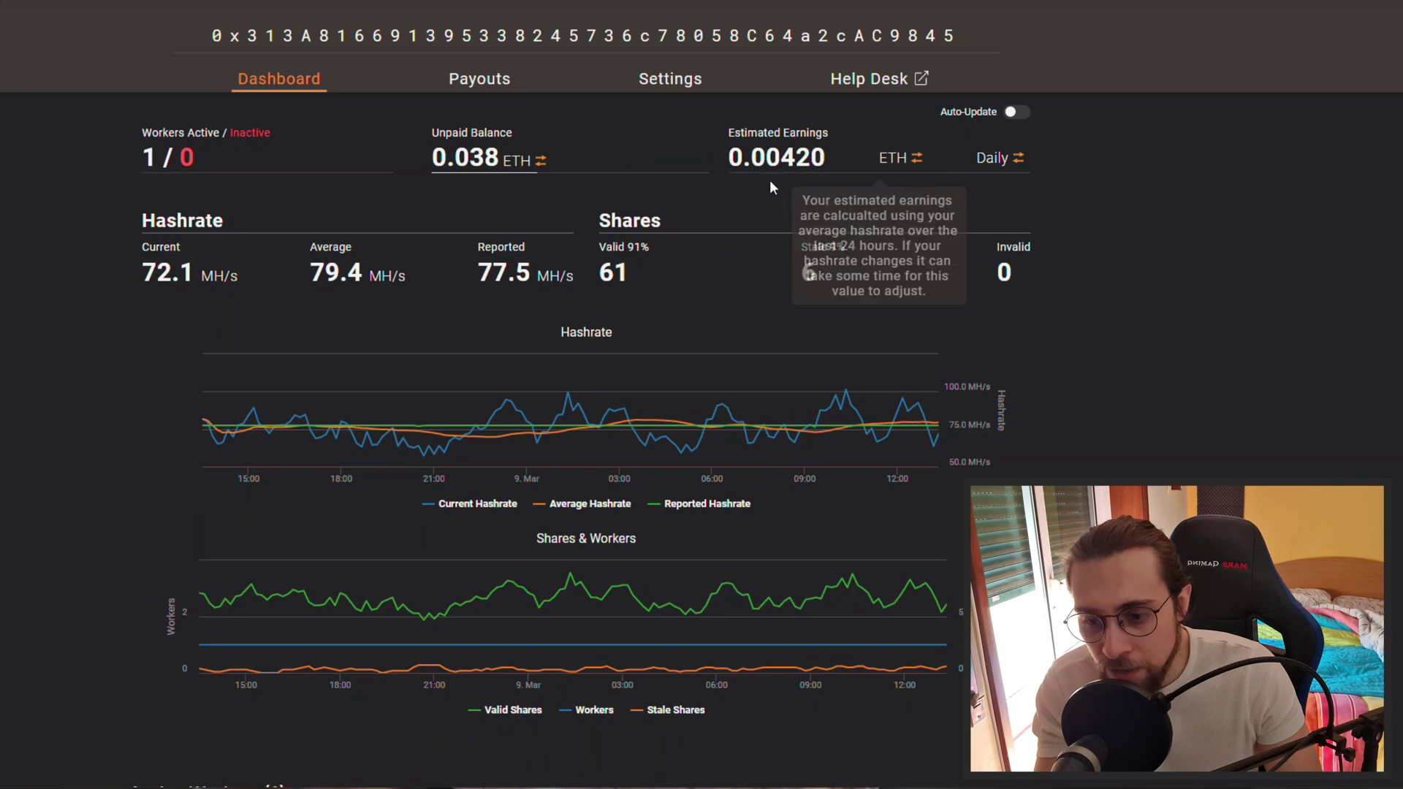
pyautogui.moveTo(507, 267)
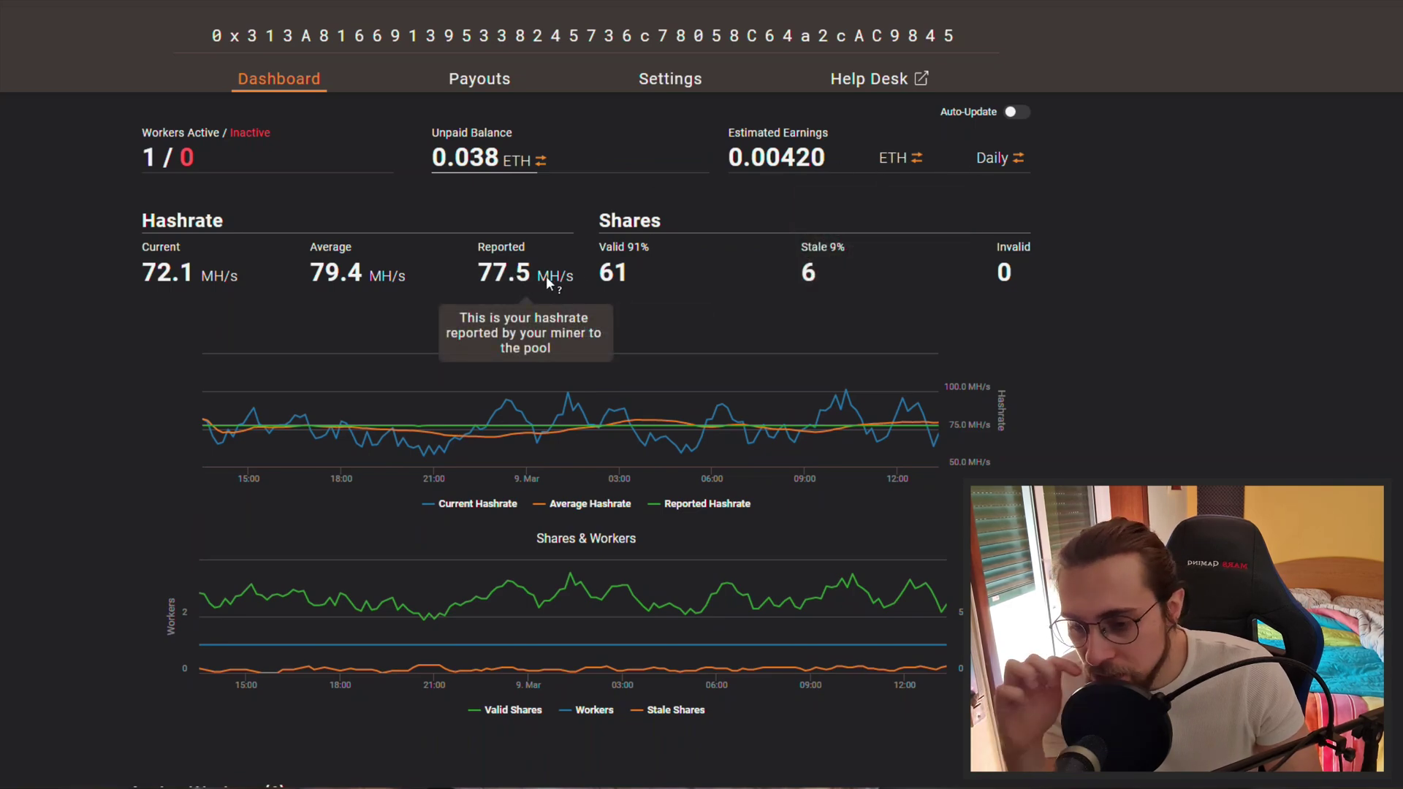
pyautogui.scroll(-5, 548, 277)
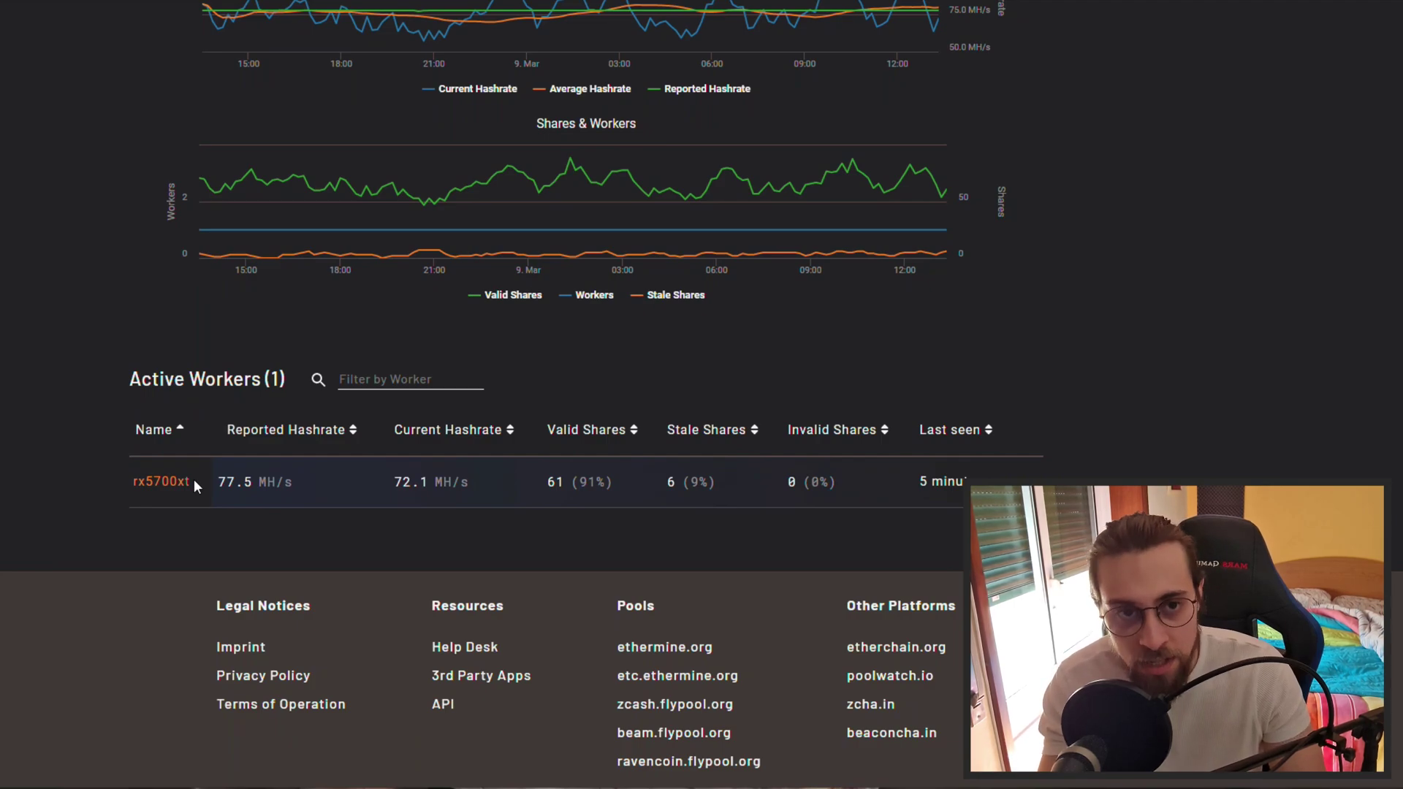
pyautogui.scroll(10, 194, 480)
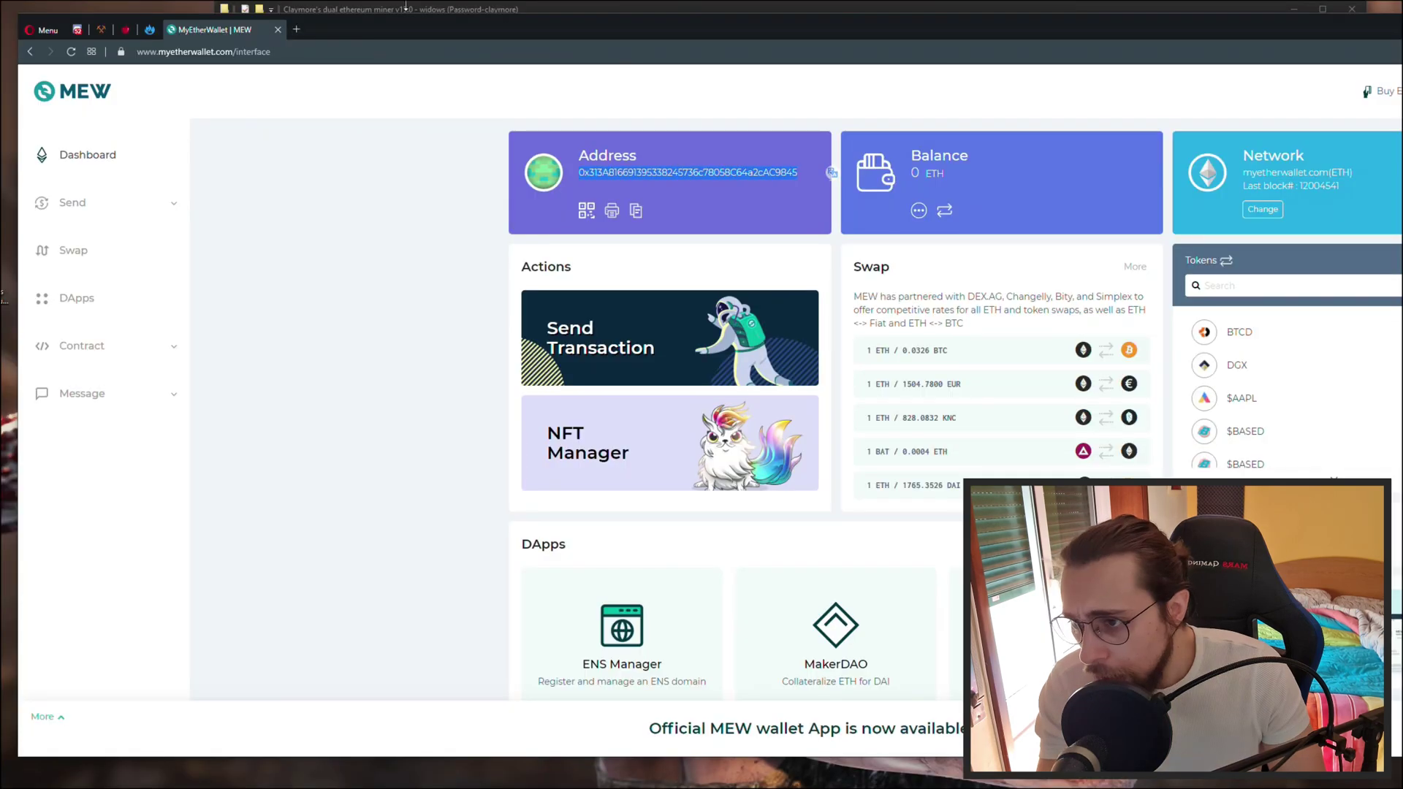
pyautogui.click(406, 6)
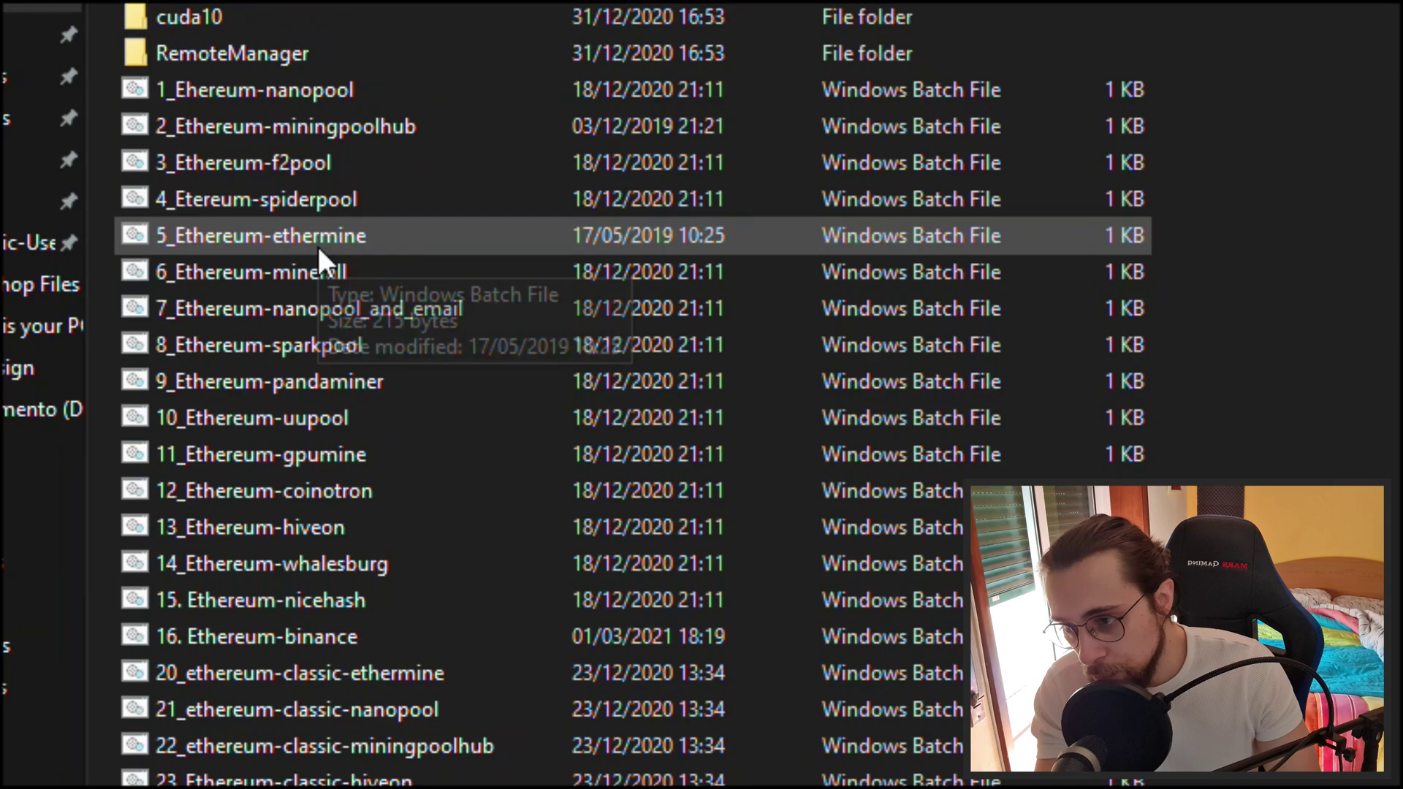
# Open 5_Ethereum-ethermine in Notepad and delete everything from -dbg through the pause line
pyautogui.rightClick(400, 172)
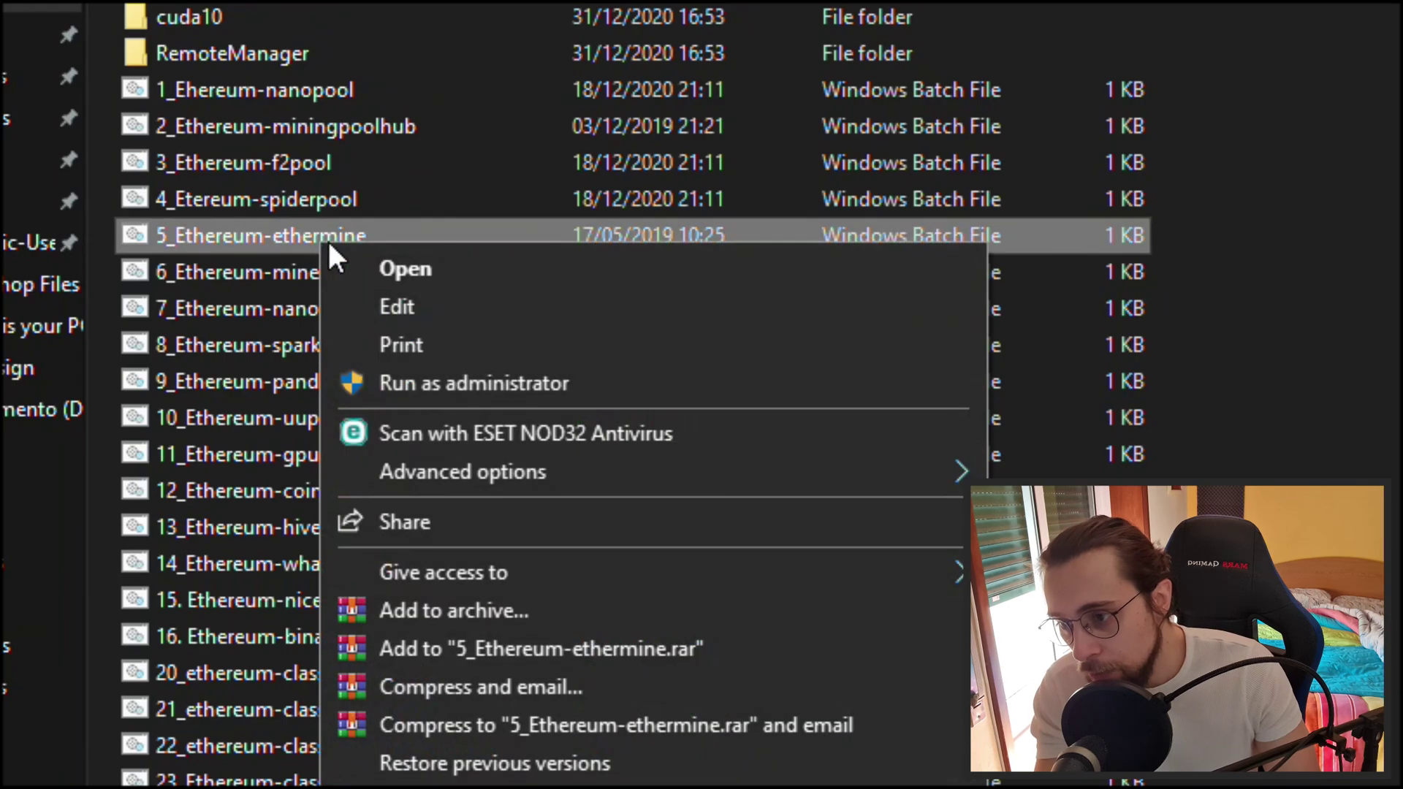
pyautogui.click(458, 305)
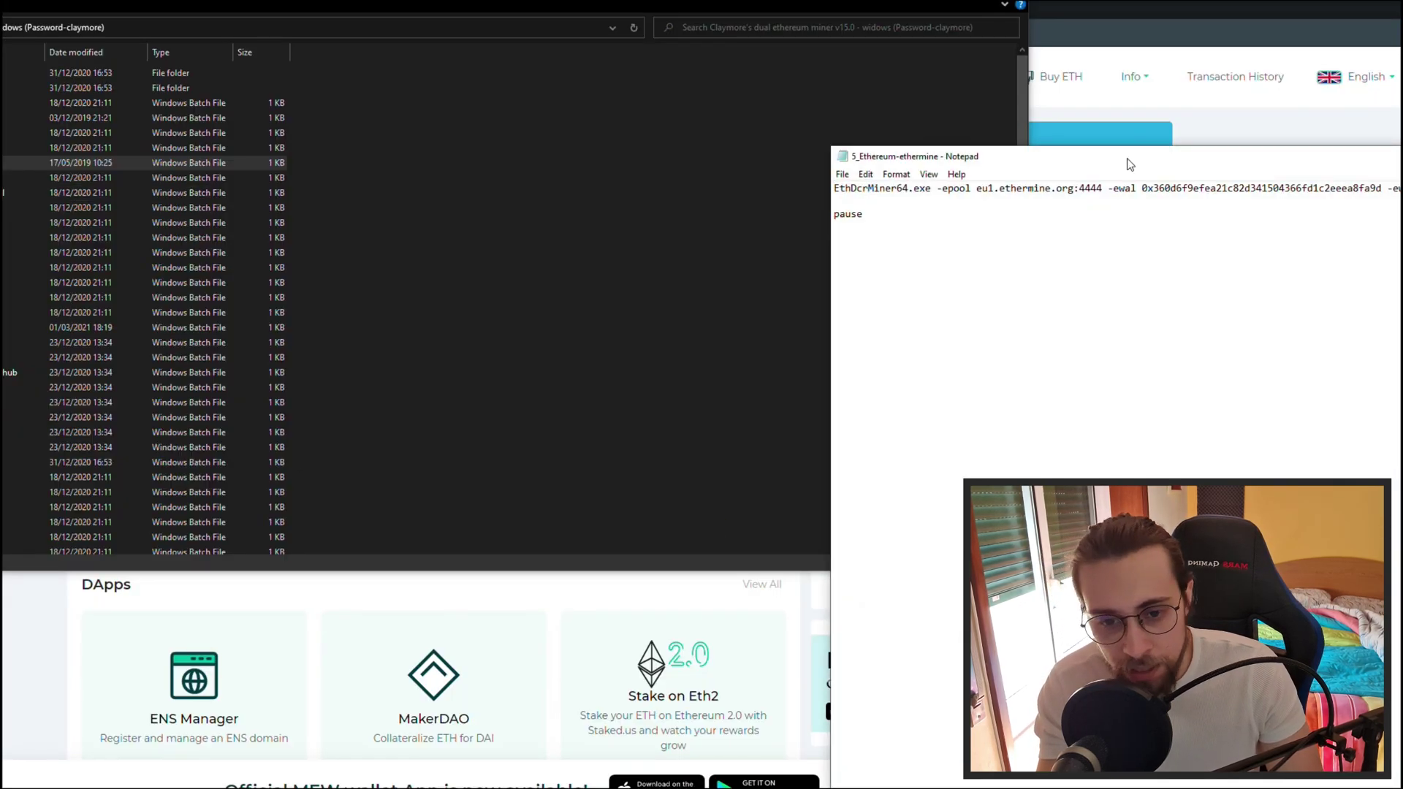
pyautogui.moveTo(1130, 163); pyautogui.dragTo(528, 3)
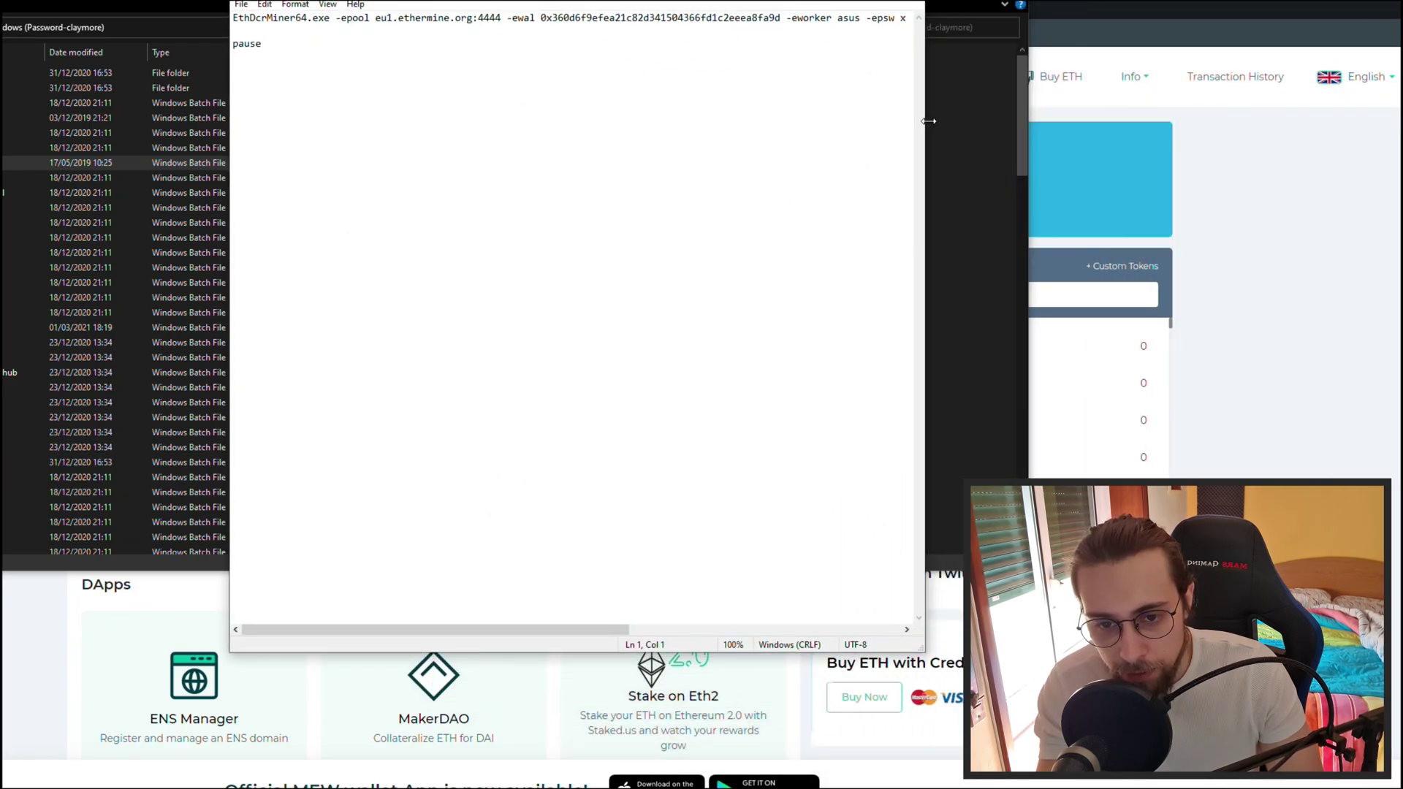
pyautogui.moveTo(928, 121); pyautogui.dragTo(1402, 120)
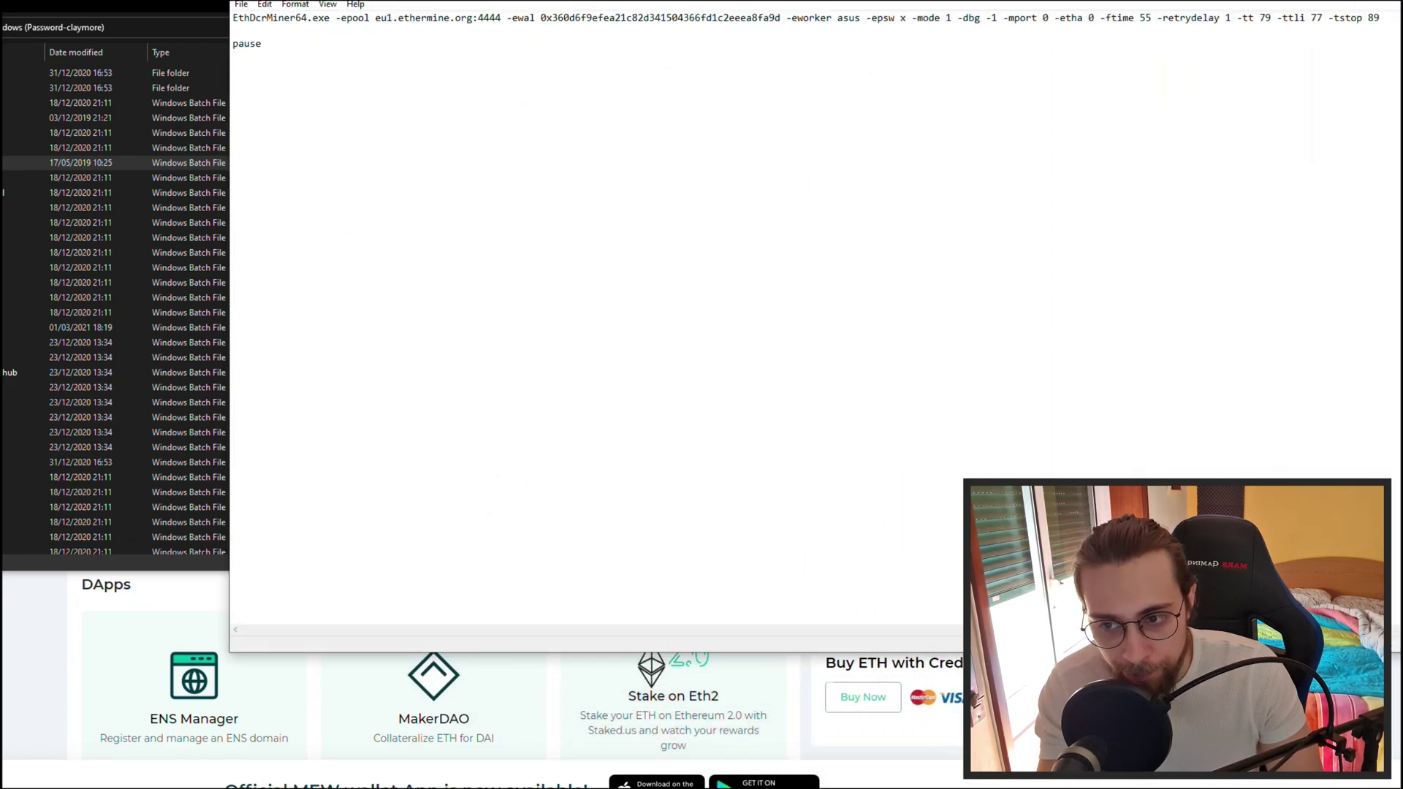
pyautogui.moveTo(787, 2); pyautogui.dragTo(579, 51)
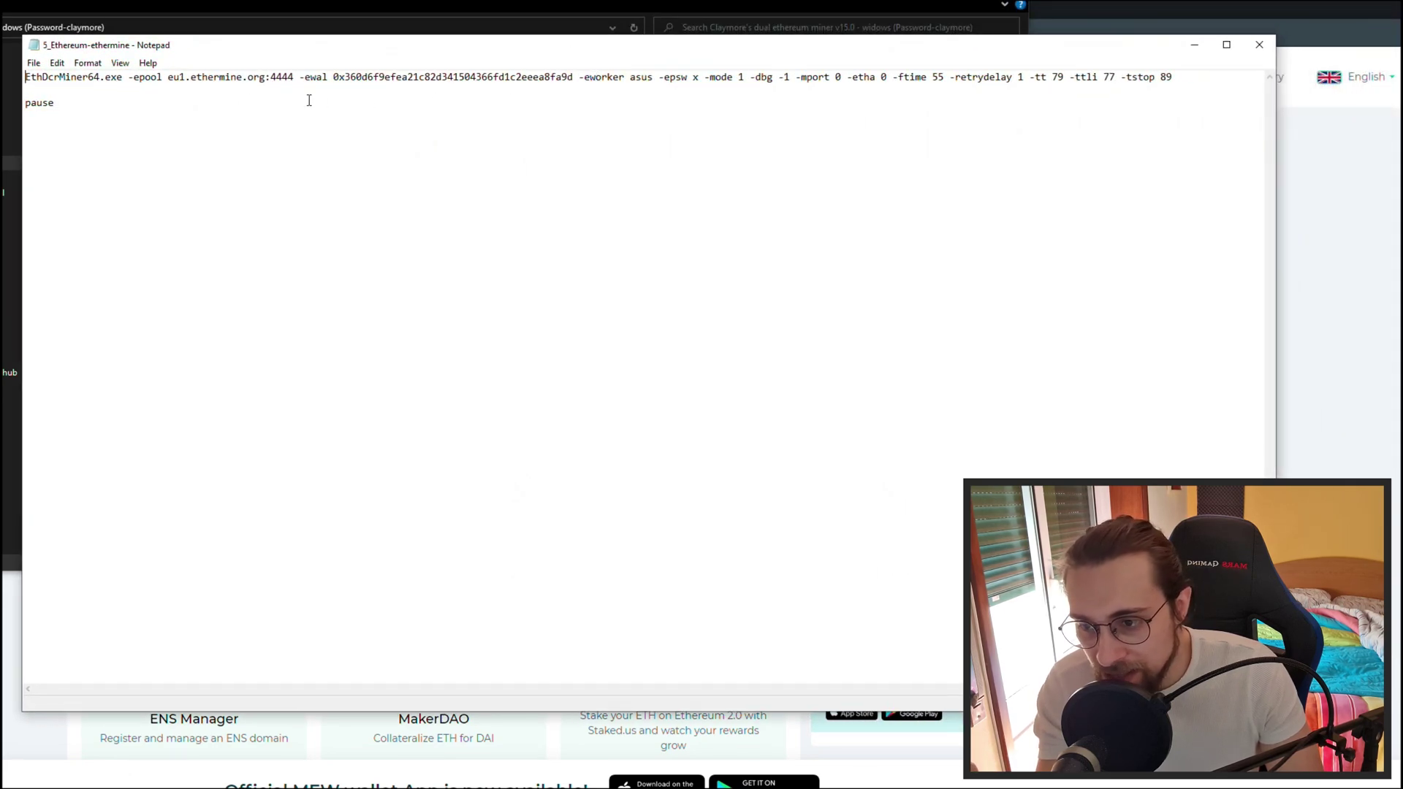
pyautogui.moveTo(84, 111); pyautogui.dragTo(749, 58)
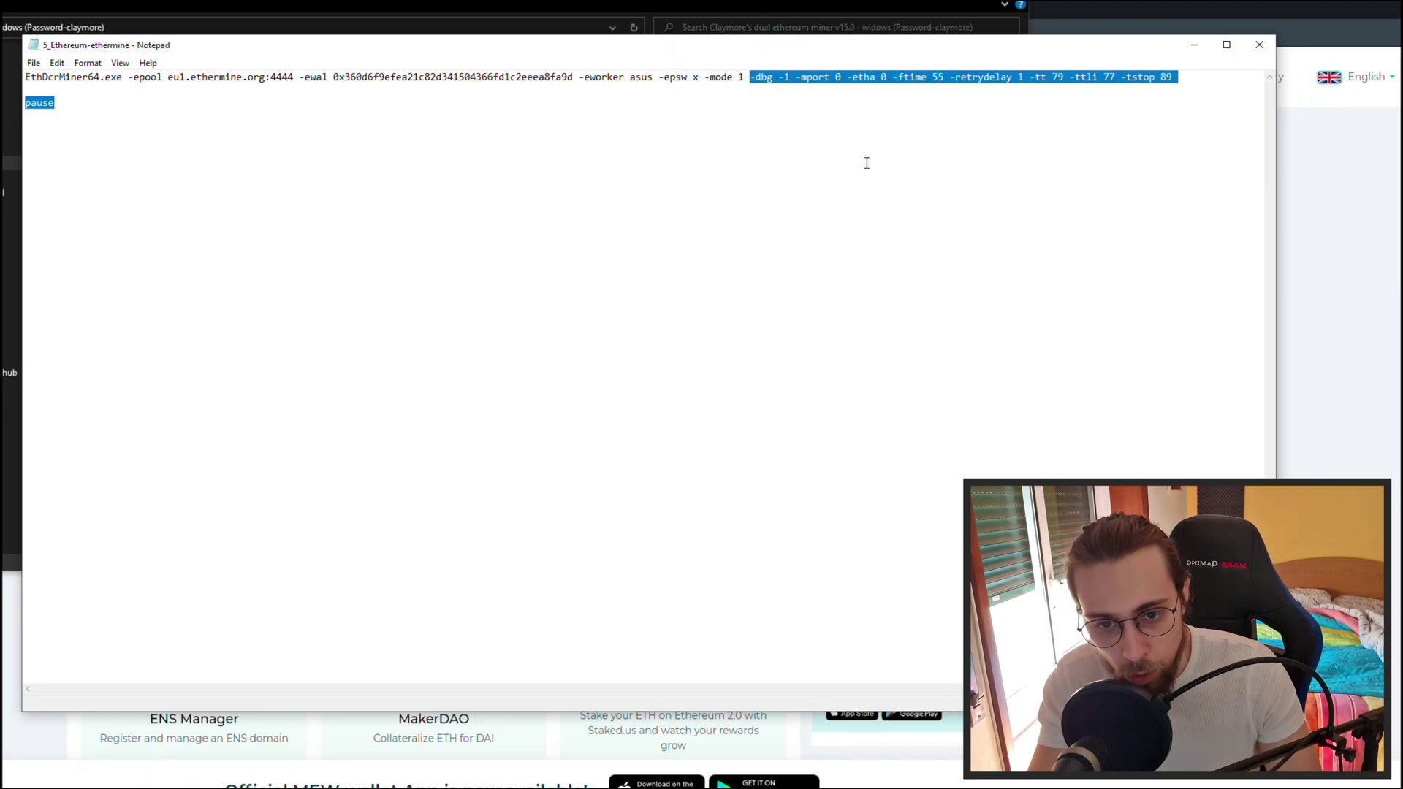
pyautogui.press('BackSpace')
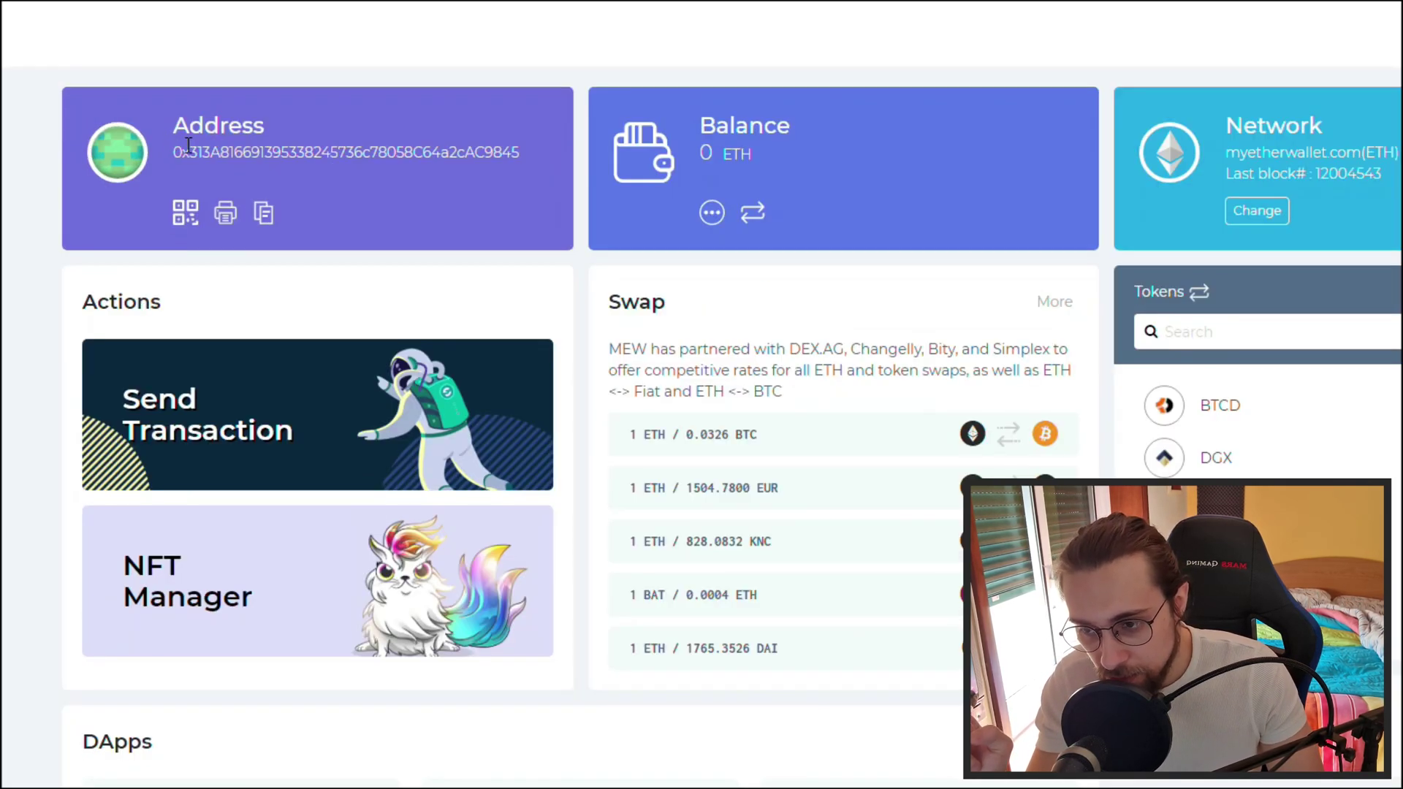
# Replace the sample address after -ewal with the wallet address copied from MyEtherWallet
pyautogui.moveTo(177, 143); pyautogui.dragTo(518, 152)
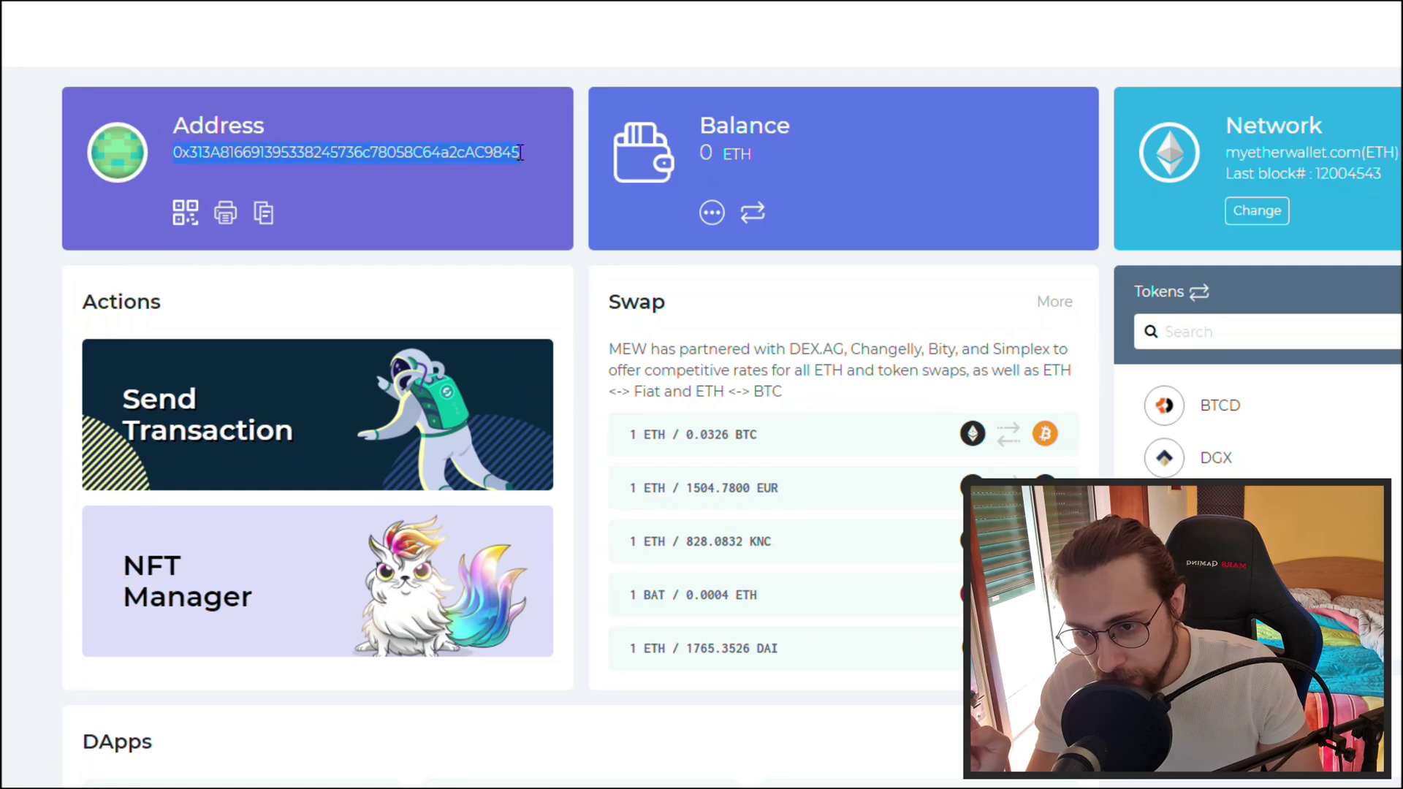
pyautogui.click(376, 112)
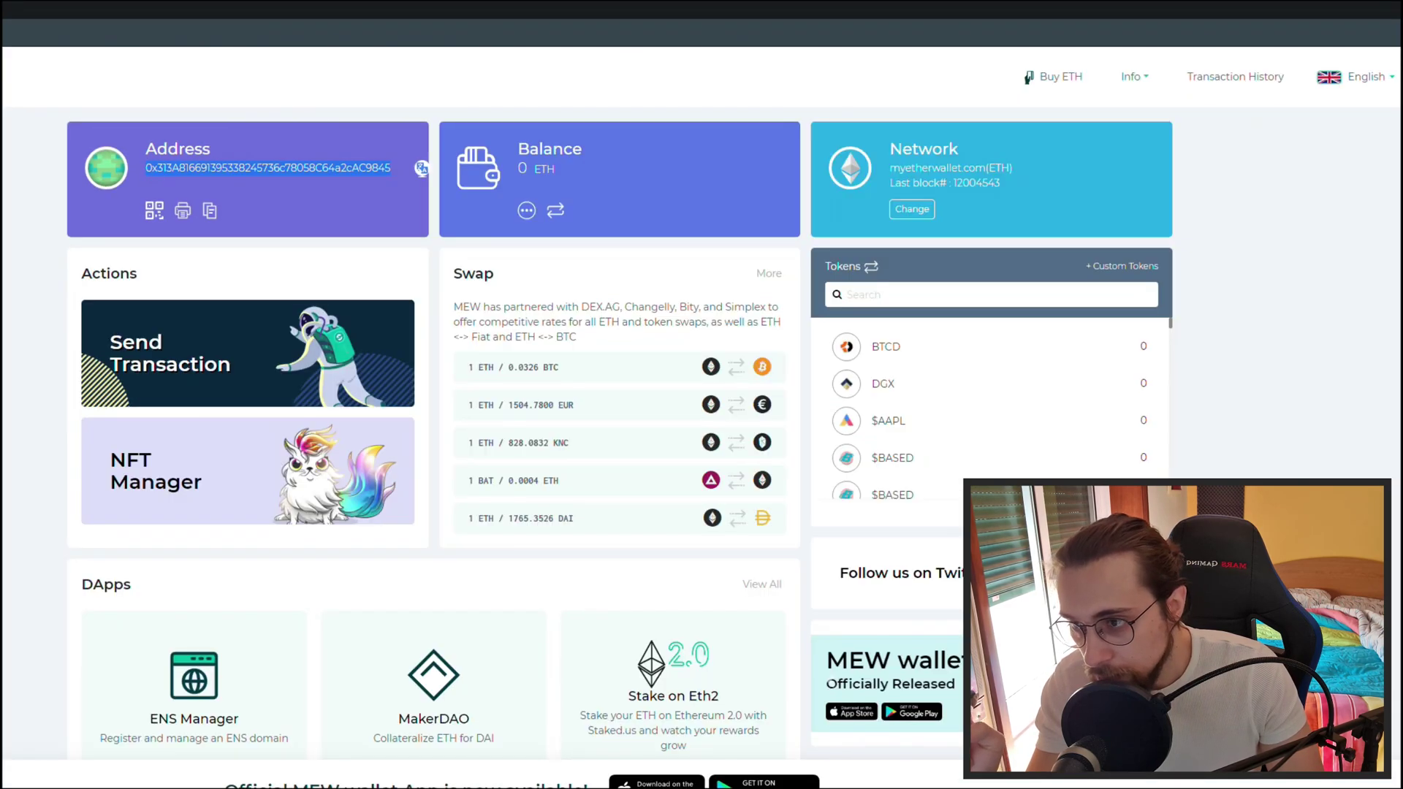
pyautogui.hotkey('alt', 'Tab')
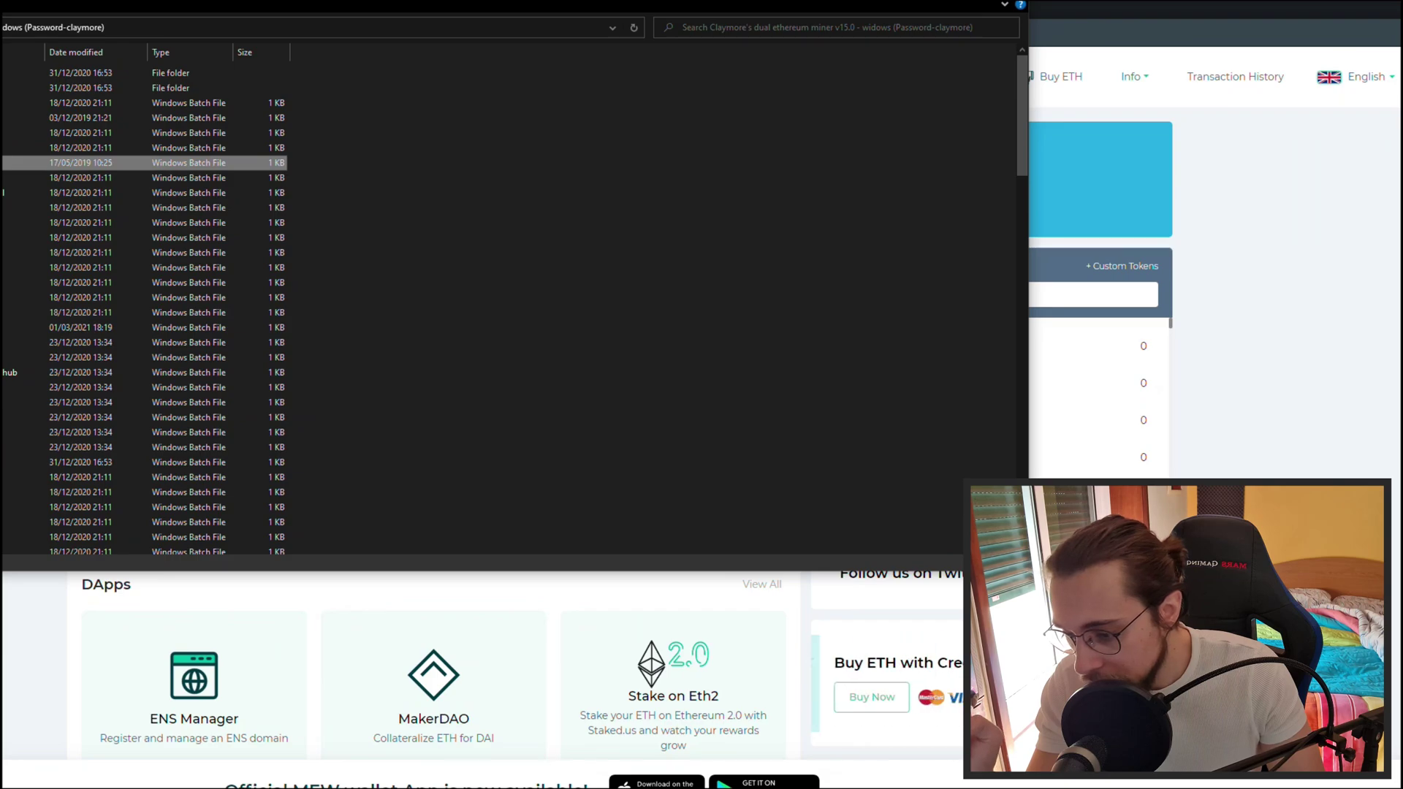
pyautogui.hotkey('alt', 'Tab')
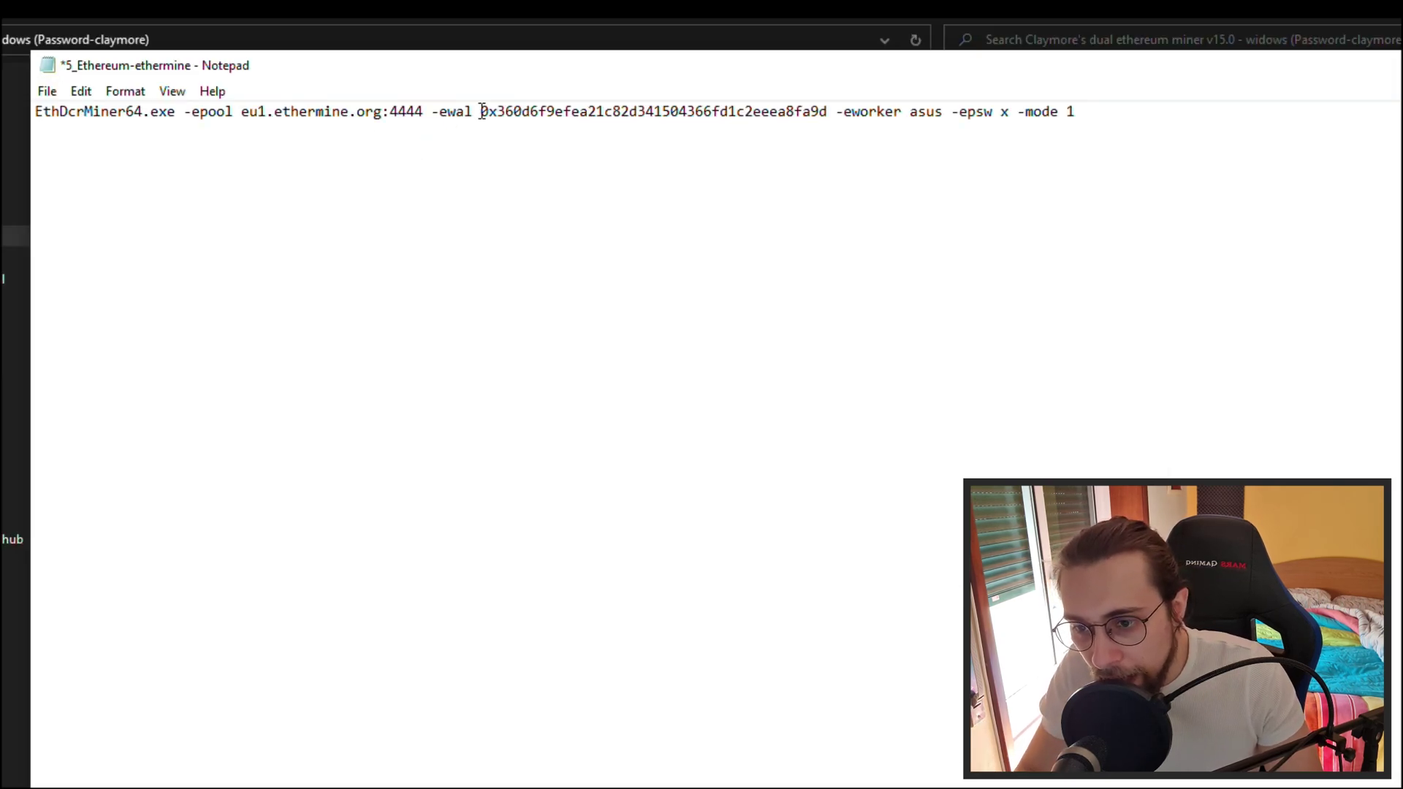
pyautogui.moveTo(481, 111); pyautogui.dragTo(830, 104)
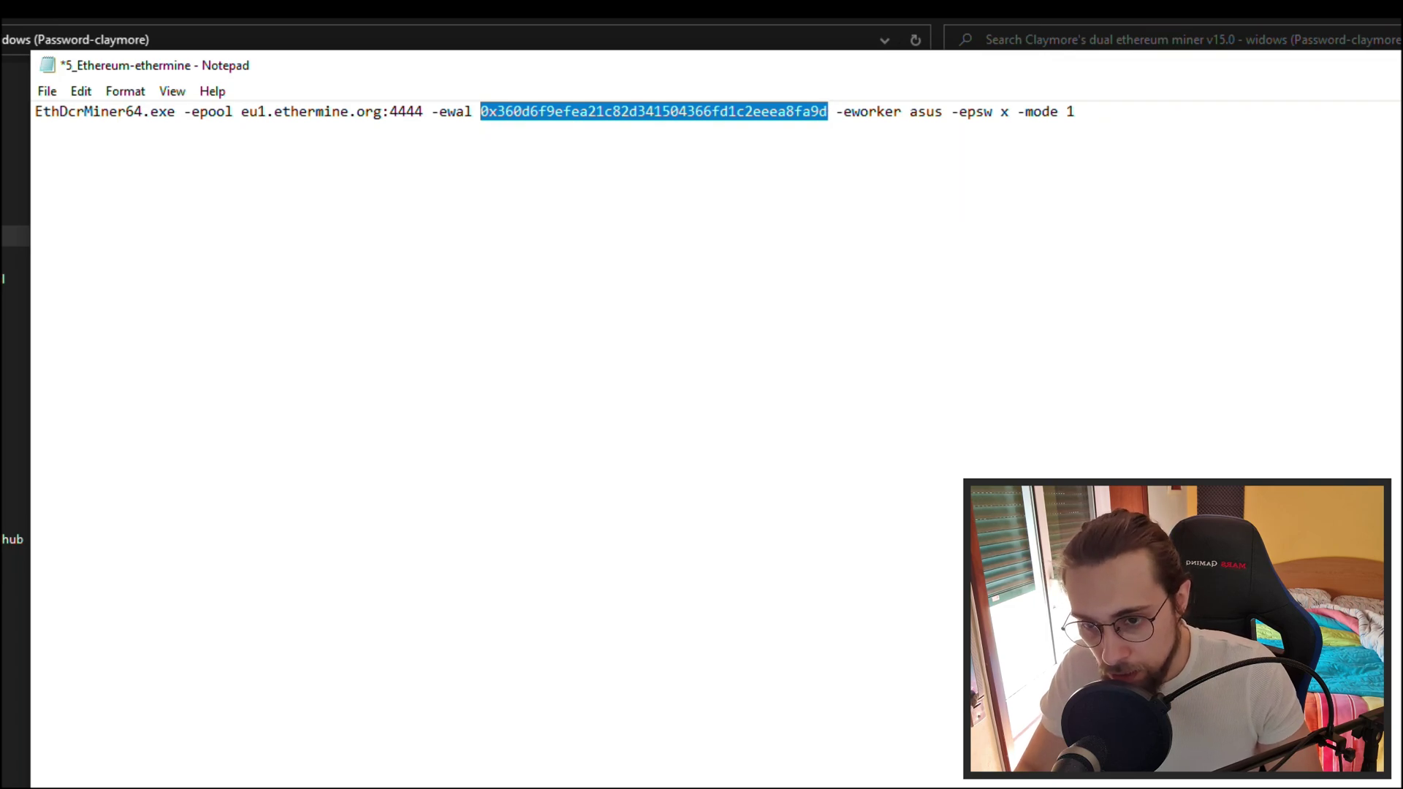
pyautogui.hotkey('ctrl', 'v')
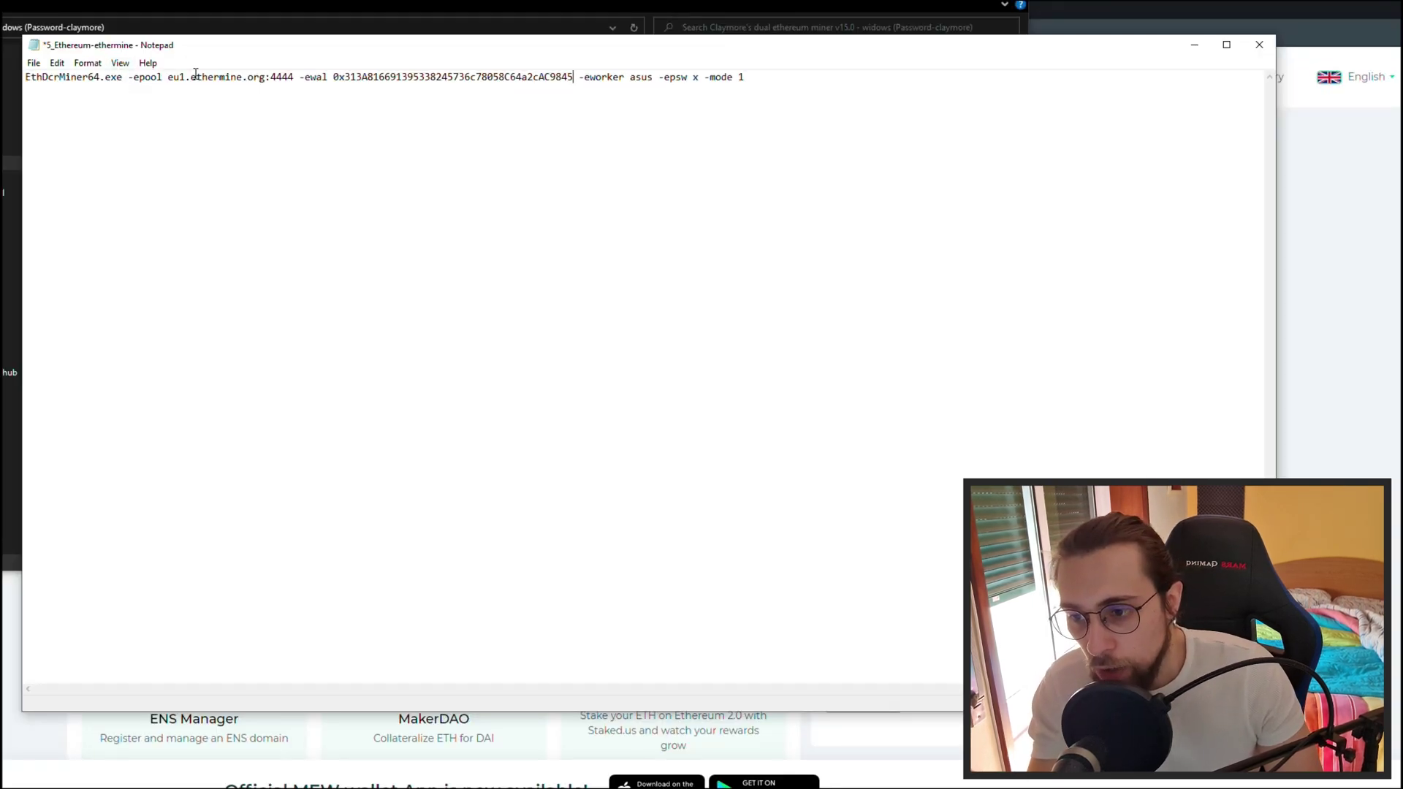
# Keep the pool region prefix as eu in eu1.ethermine.org:4444
pyautogui.moveTo(168, 76); pyautogui.dragTo(179, 77)
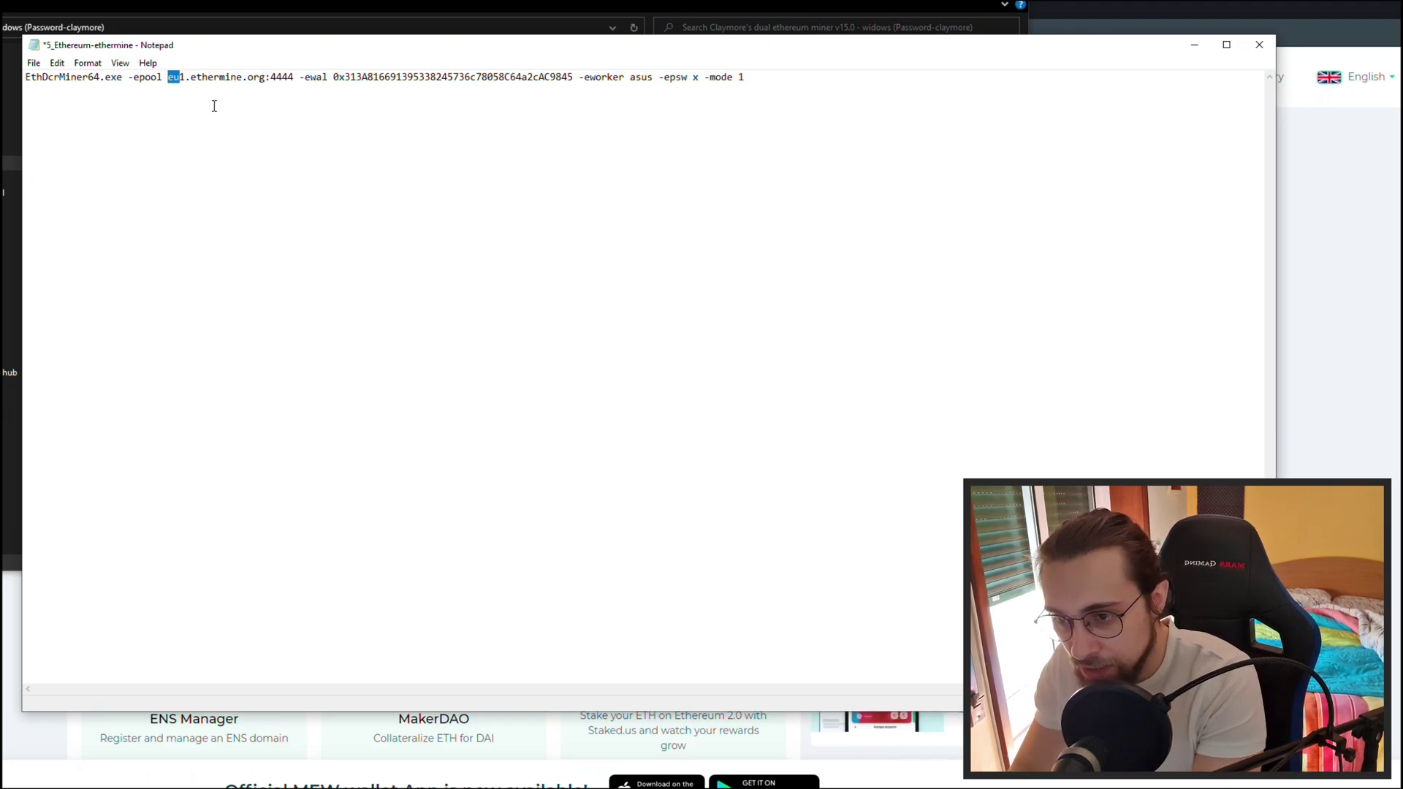
pyautogui.write('us')
pyautogui.press('BackSpace')
pyautogui.press('BackSpace')
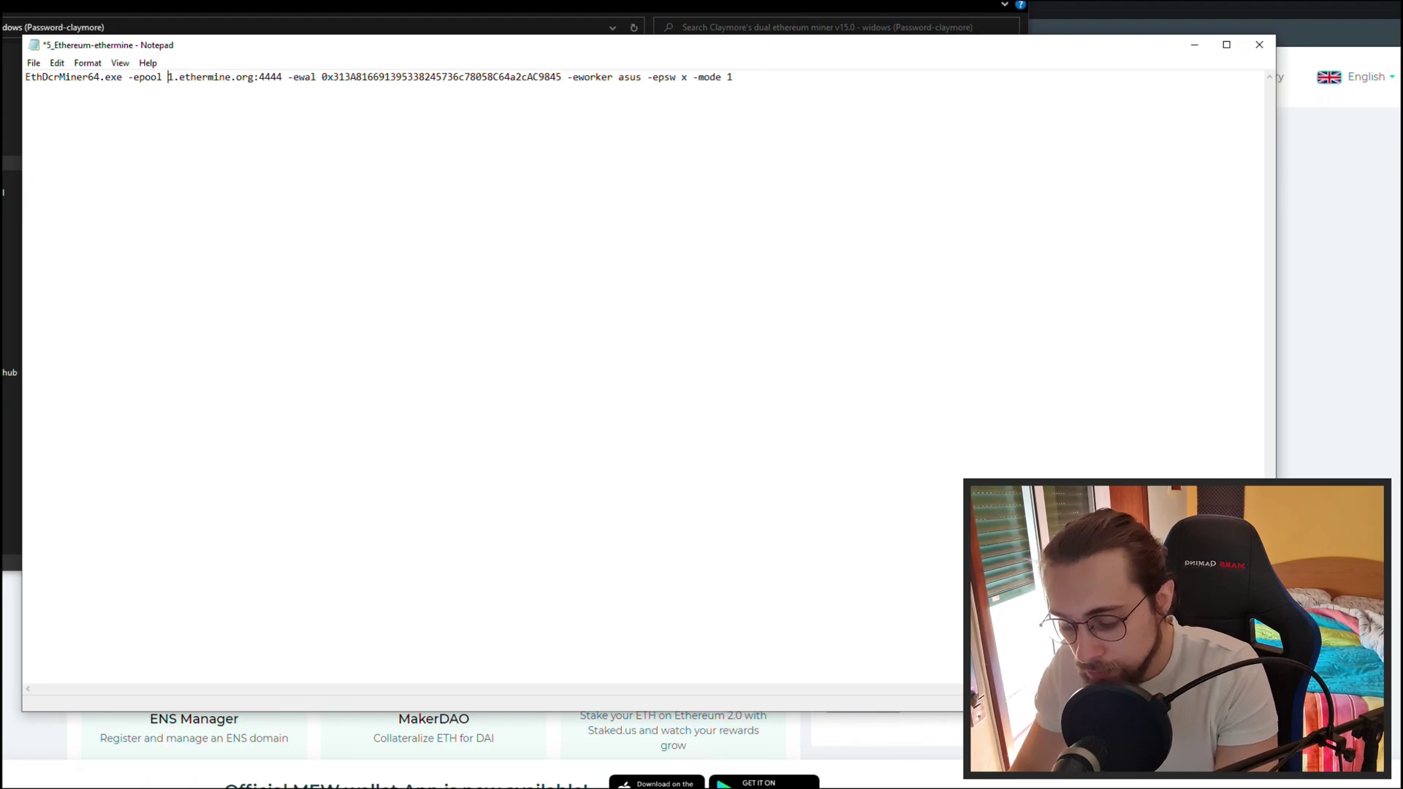
pyautogui.write('eu')
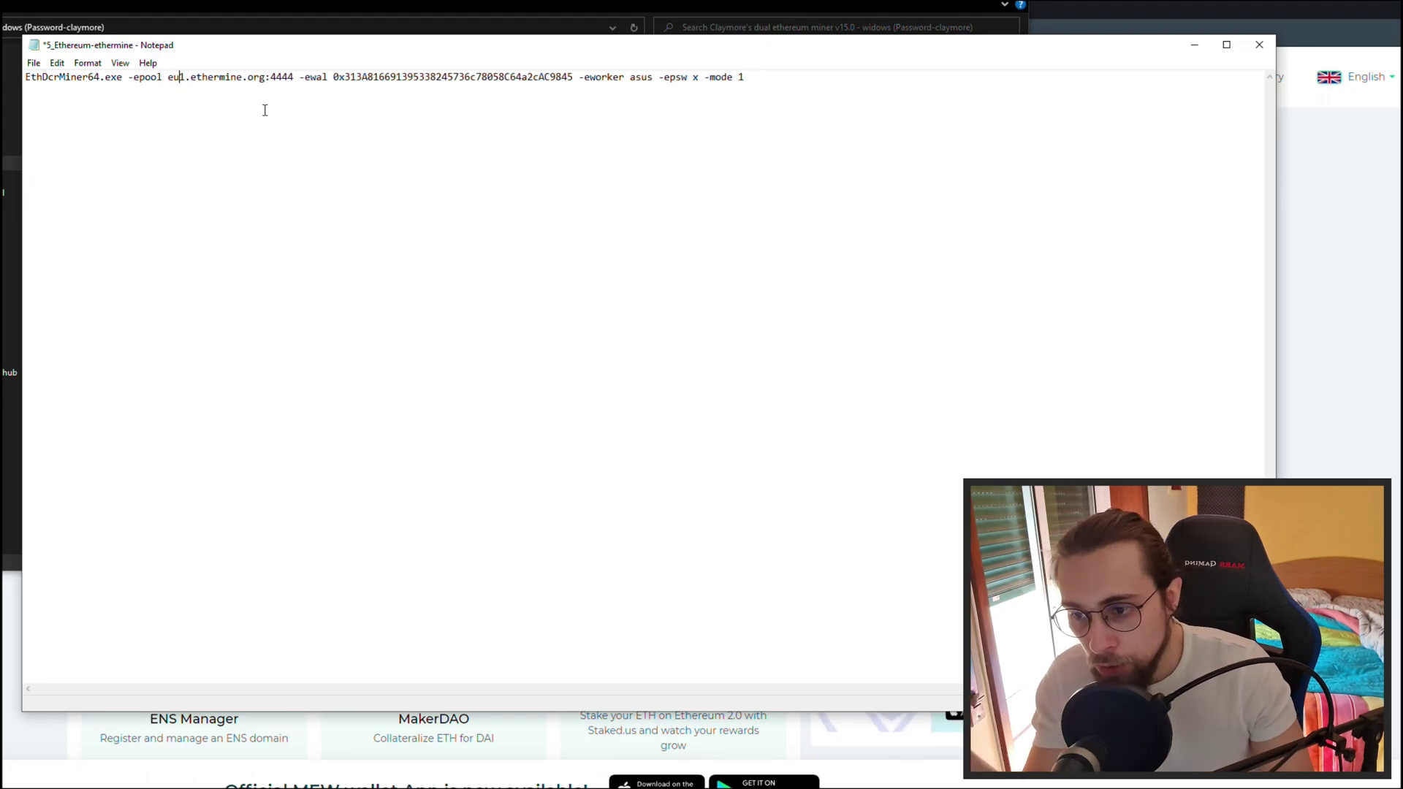
# Bring up Ethermine's How to Connect table of regional servers and ports
pyautogui.hotkey('alt', 'Tab')
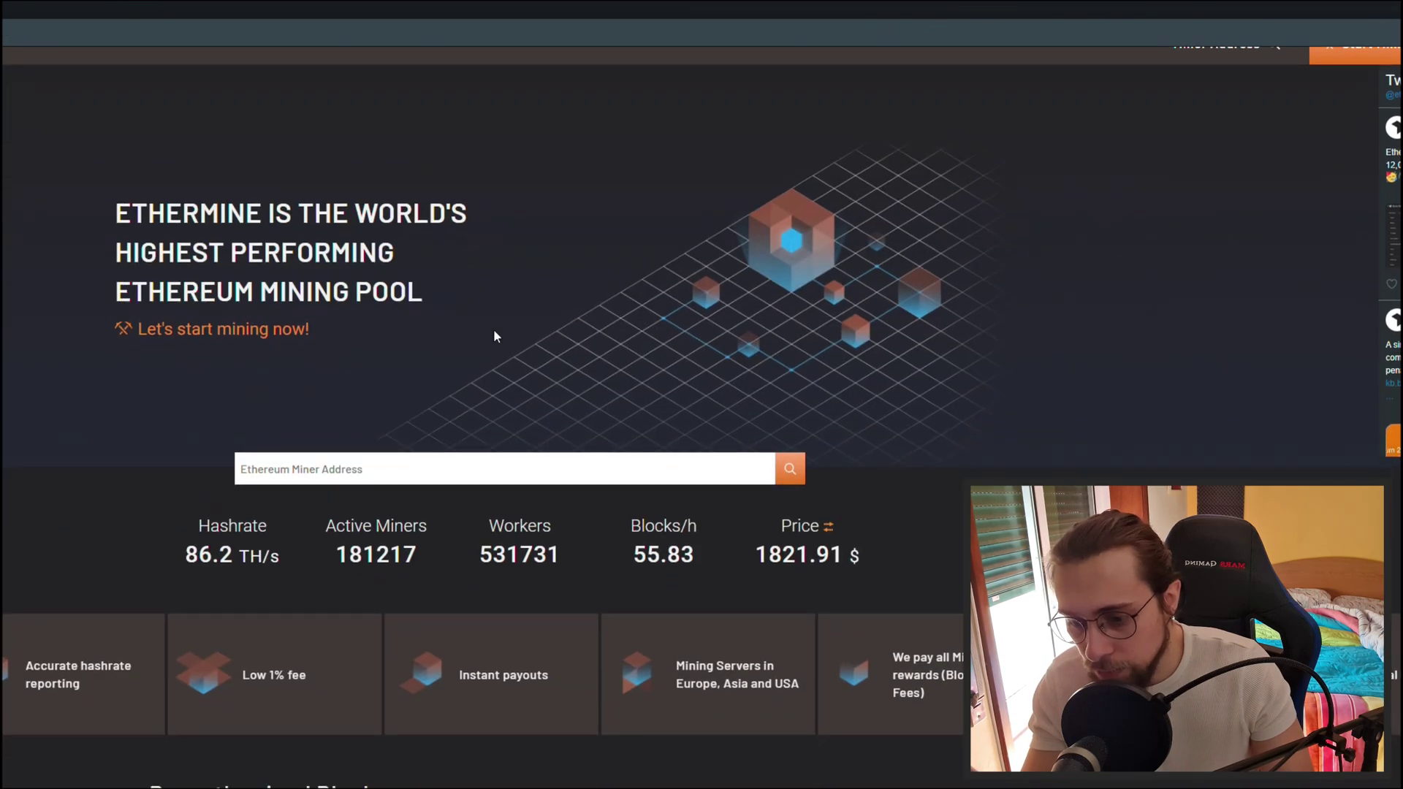
pyautogui.scroll(-8, 493, 329)
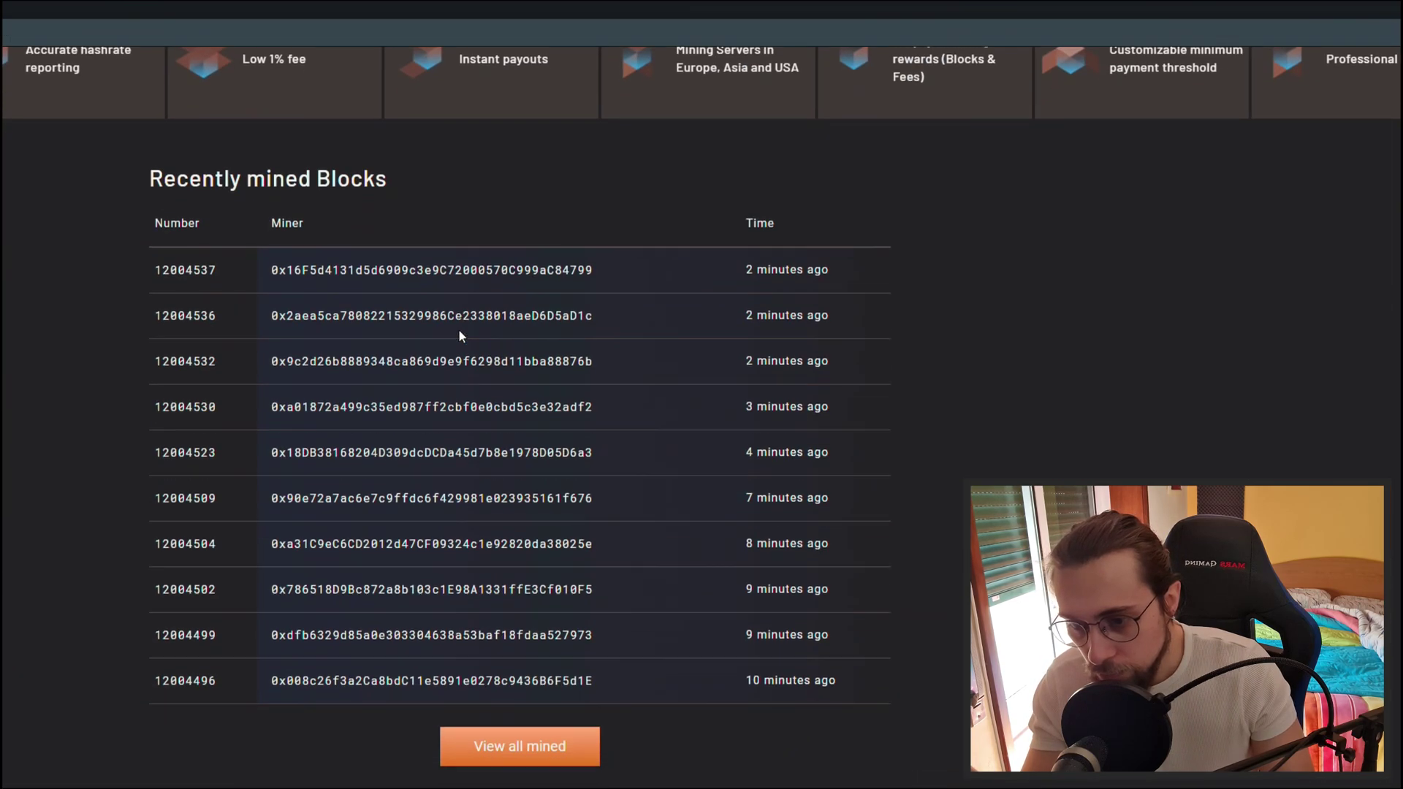
pyautogui.scroll(-3, 459, 329)
pyautogui.scroll(12, 459, 329)
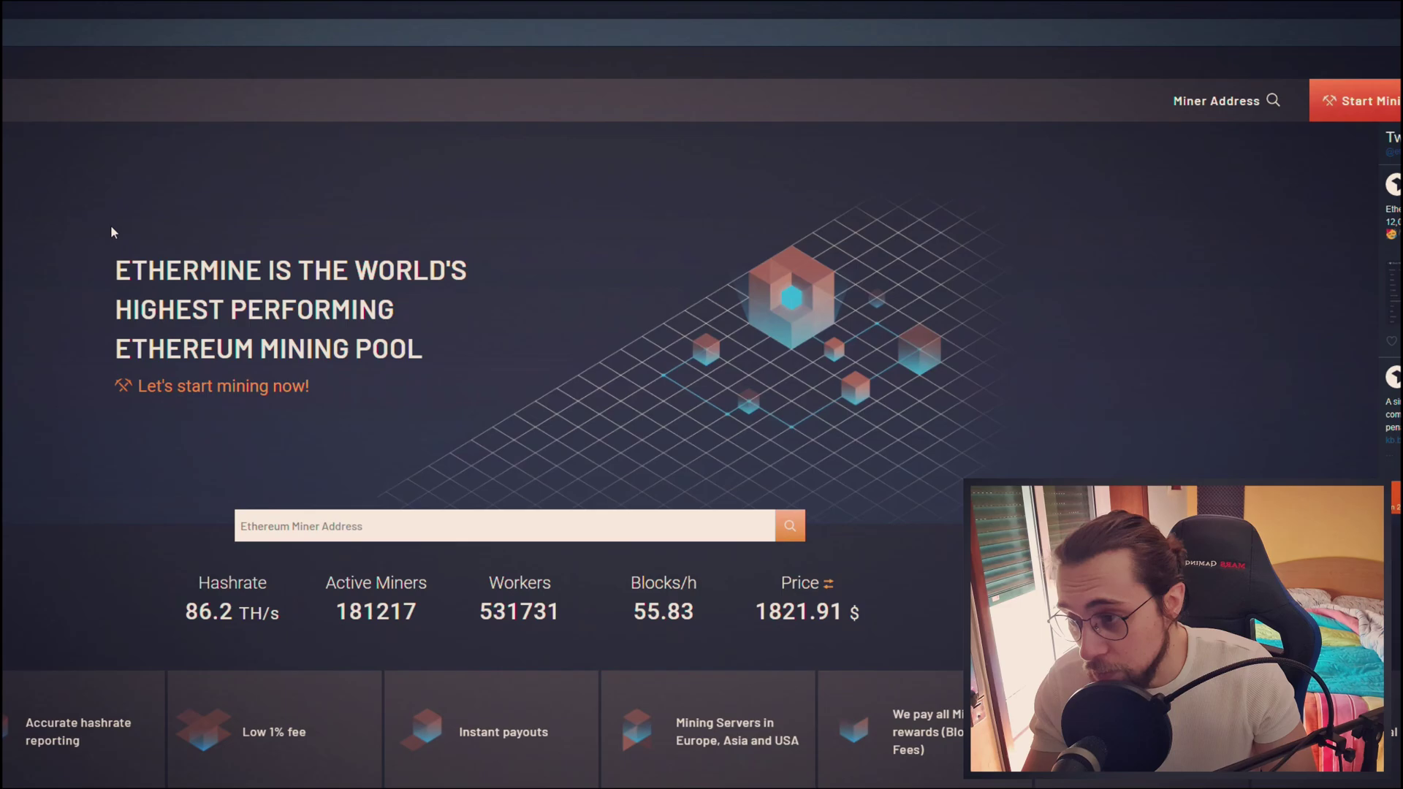
pyautogui.scroll(-10, 71, 327)
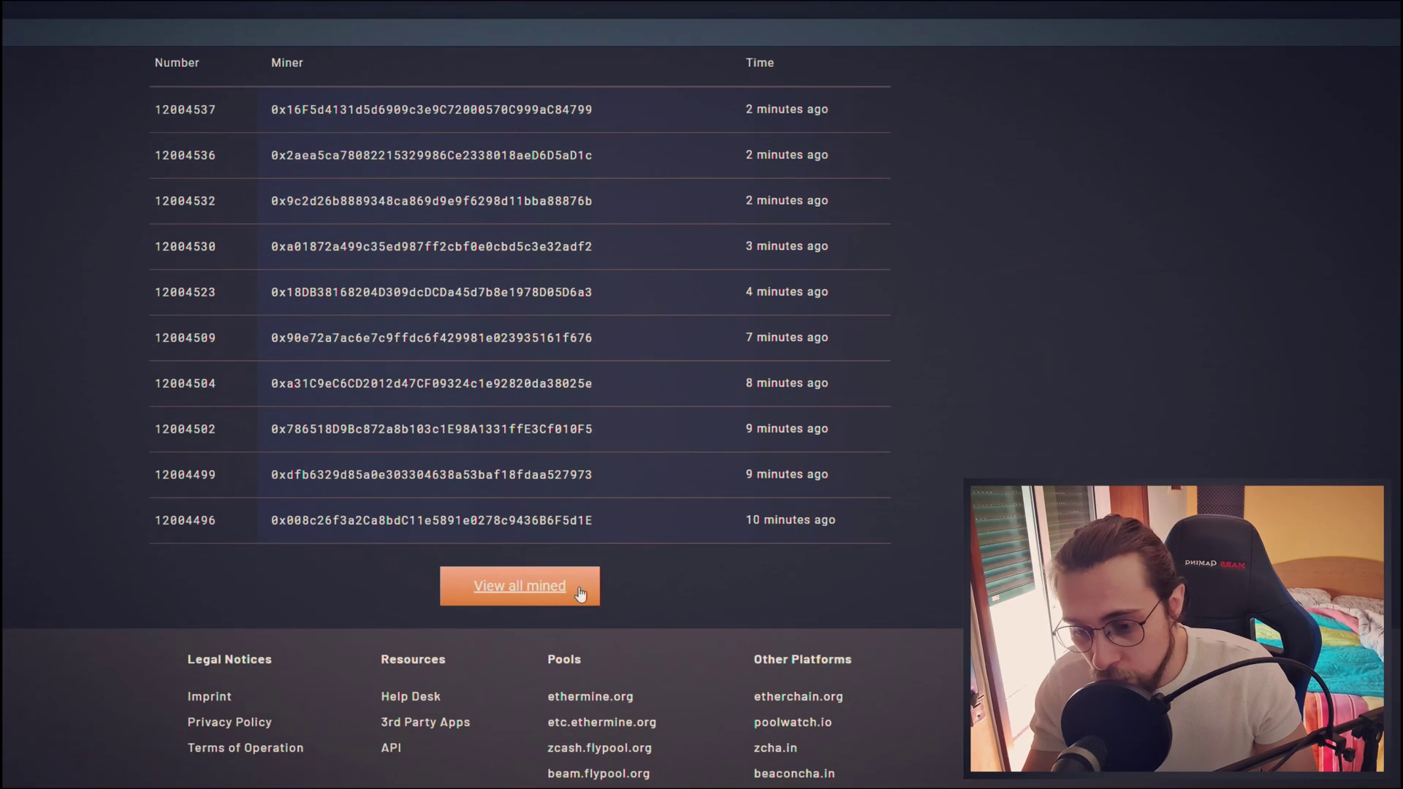
pyautogui.scroll(10, 605, 686)
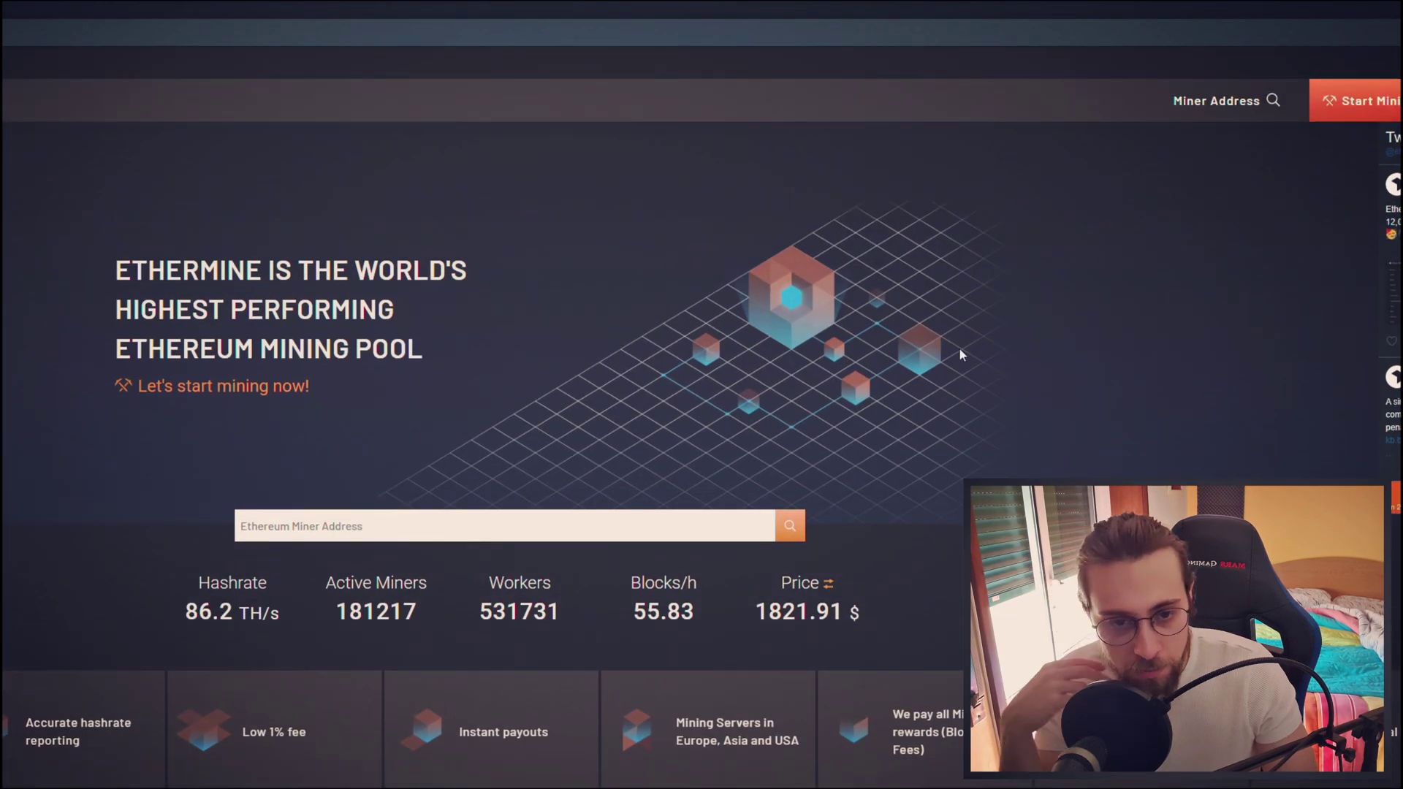
pyautogui.click(1217, 100)
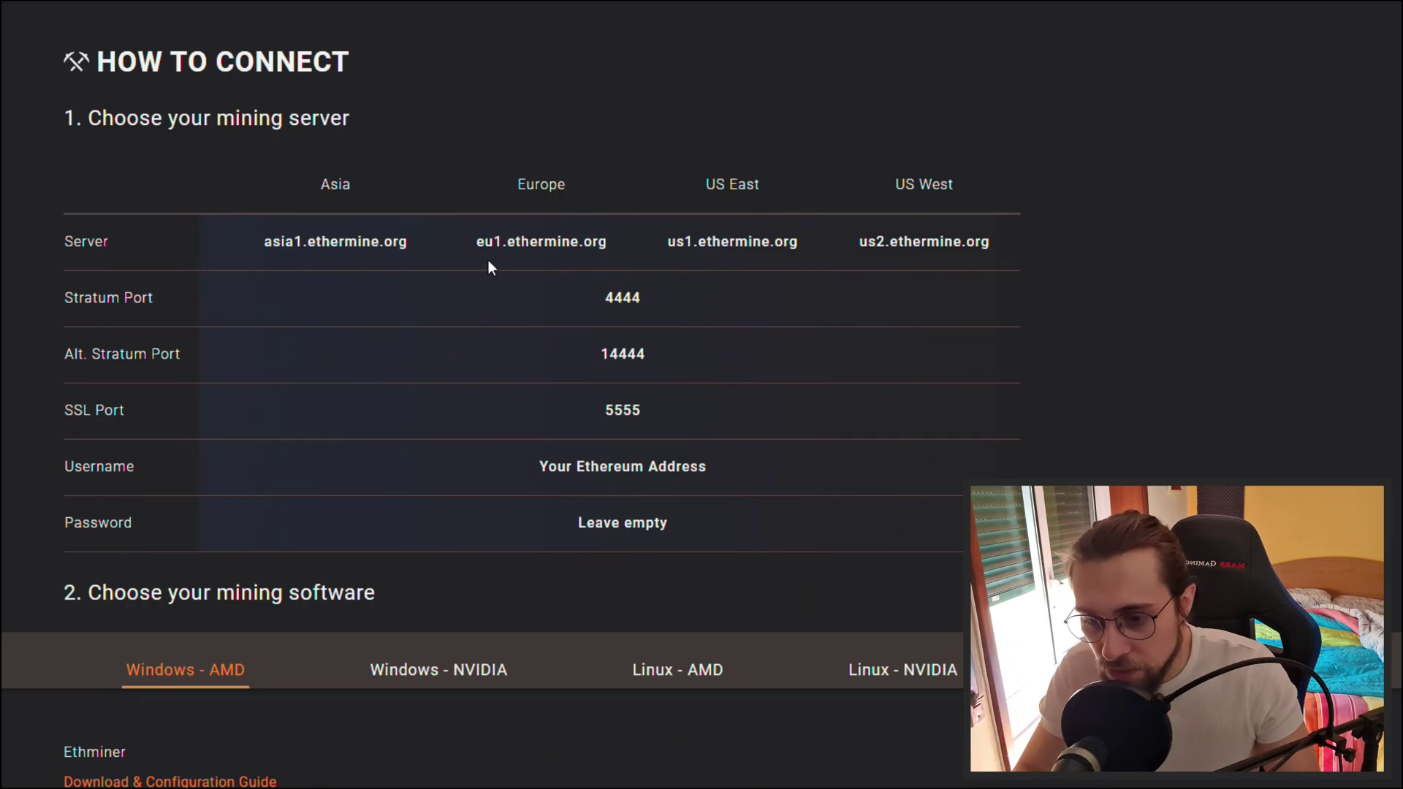
# Highlight eu1 in the Europe server entry eu1.ethermine.org
pyautogui.moveTo(477, 244)
pyautogui.mouseDown()
pyautogui.moveTo(539, 242)
pyautogui.moveTo(501, 241)
pyautogui.mouseUp()
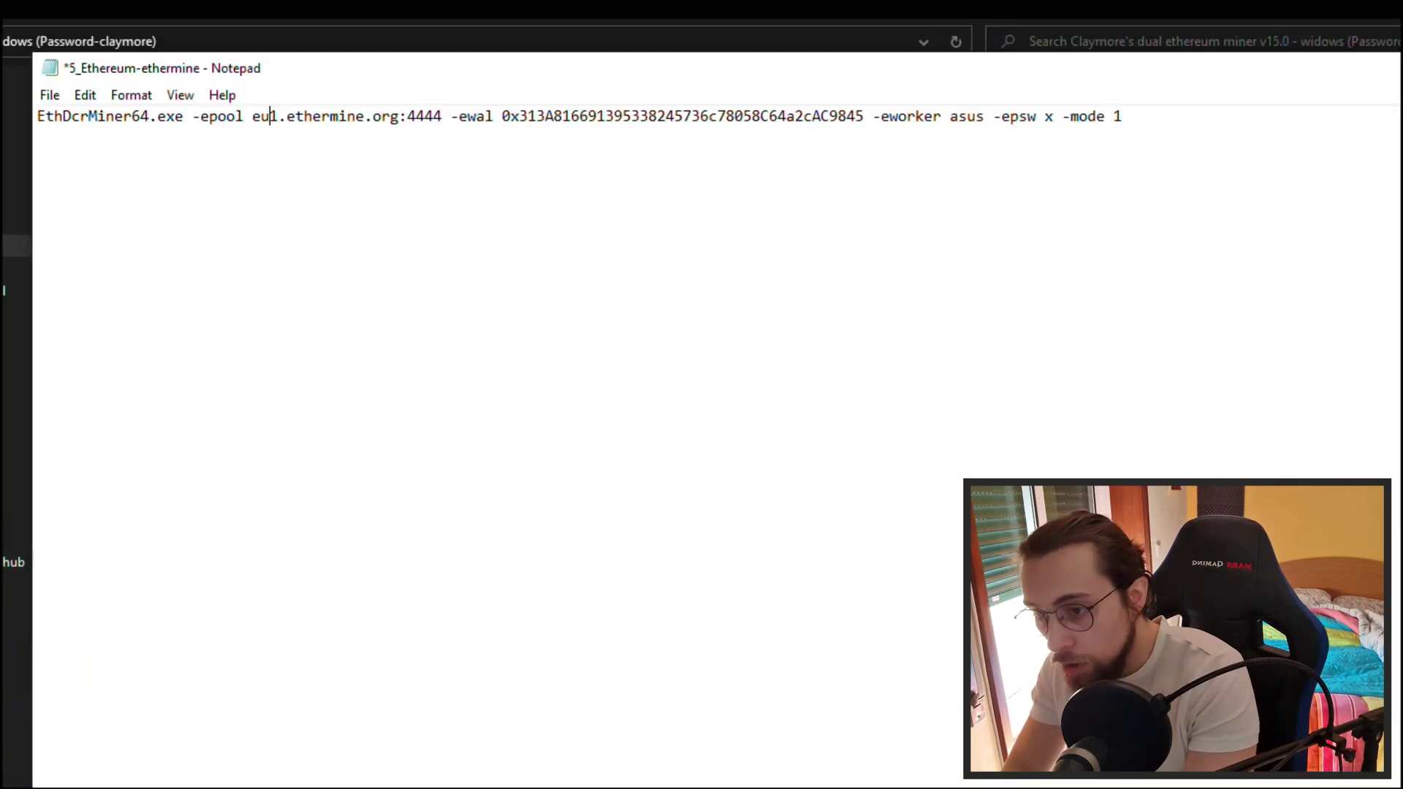
# Set the pool host back to eu1.ethermine.org:4444 after trying other prefixes
pyautogui.write('s')
pyautogui.press('BackSpace')
pyautogui.press('BackSpace')
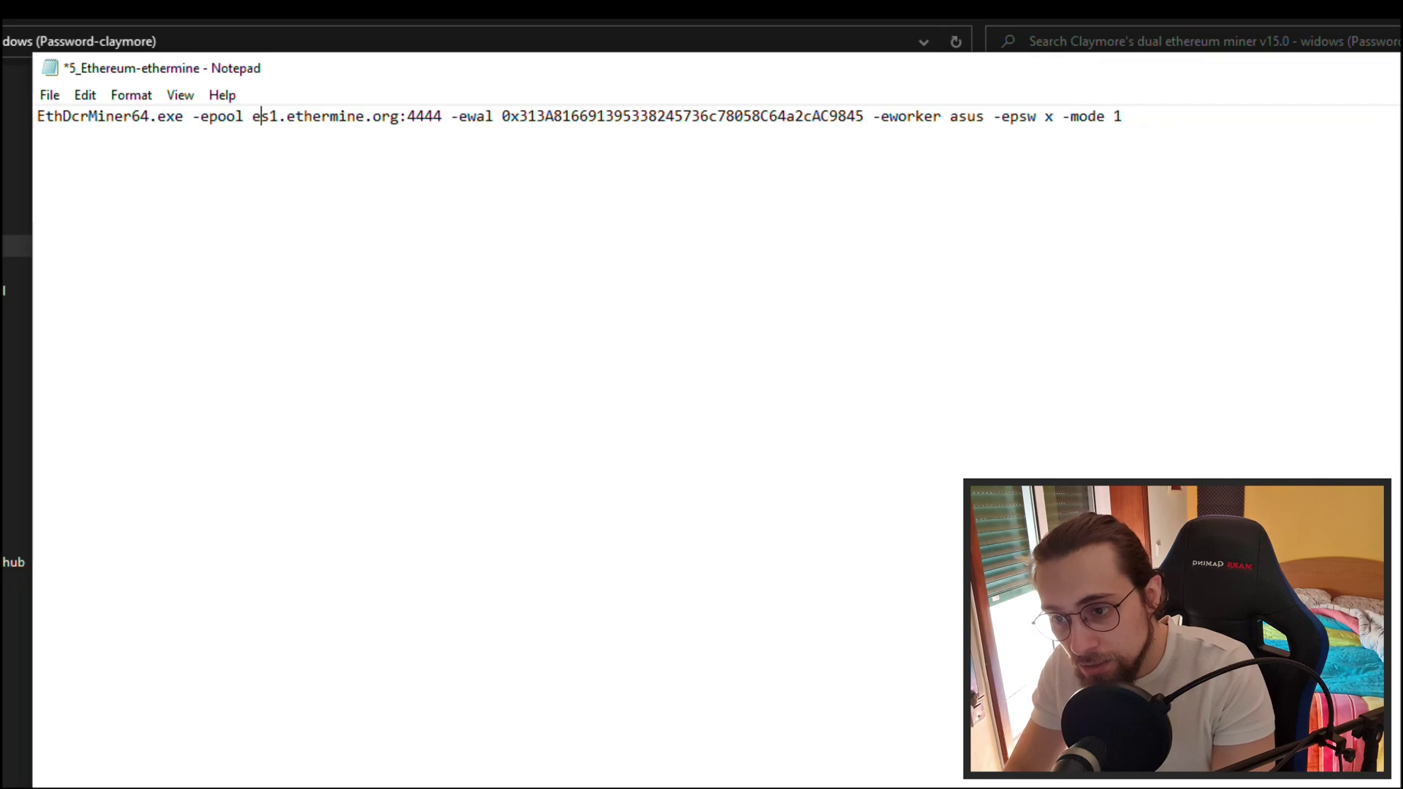
pyautogui.write('us3')
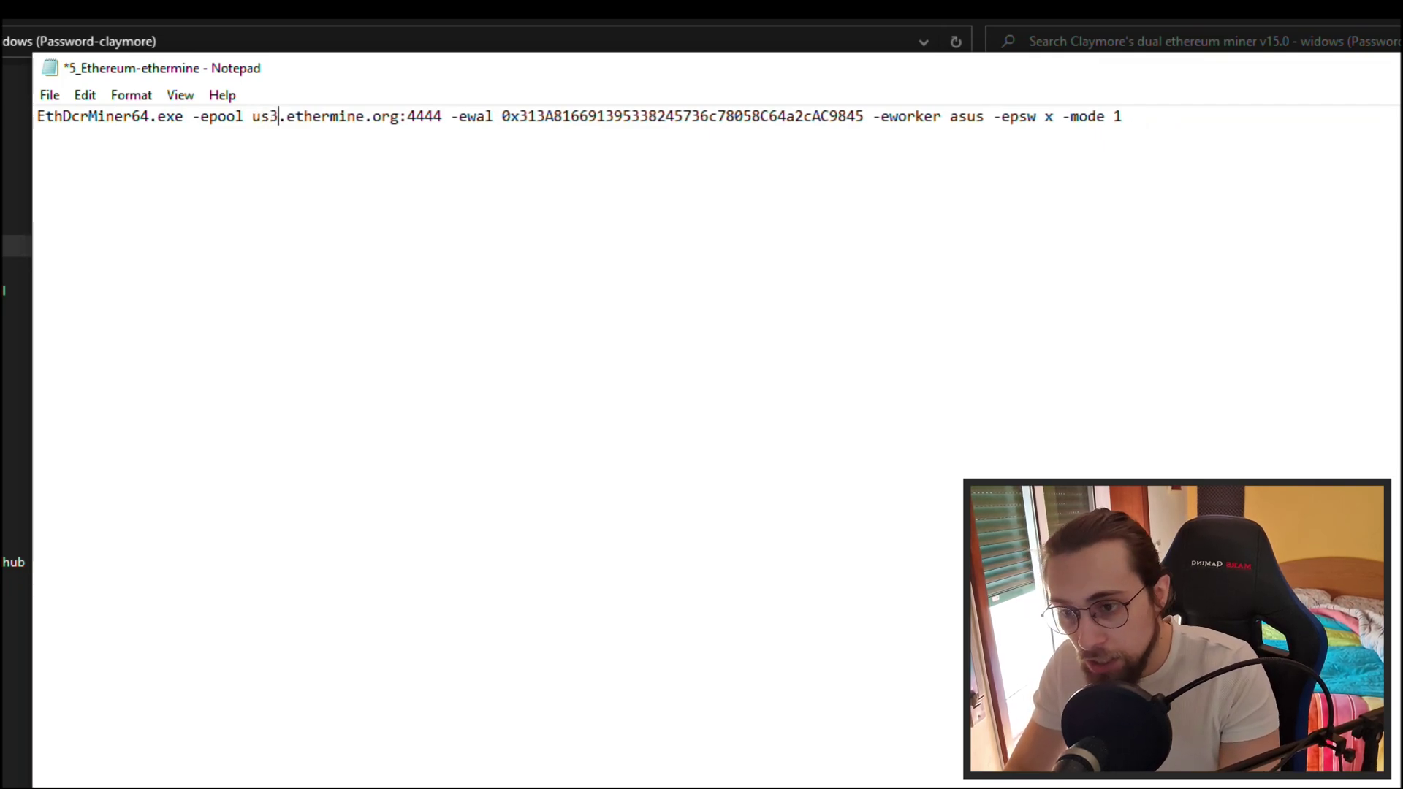
pyautogui.press('BackSpace')
pyautogui.write('2')
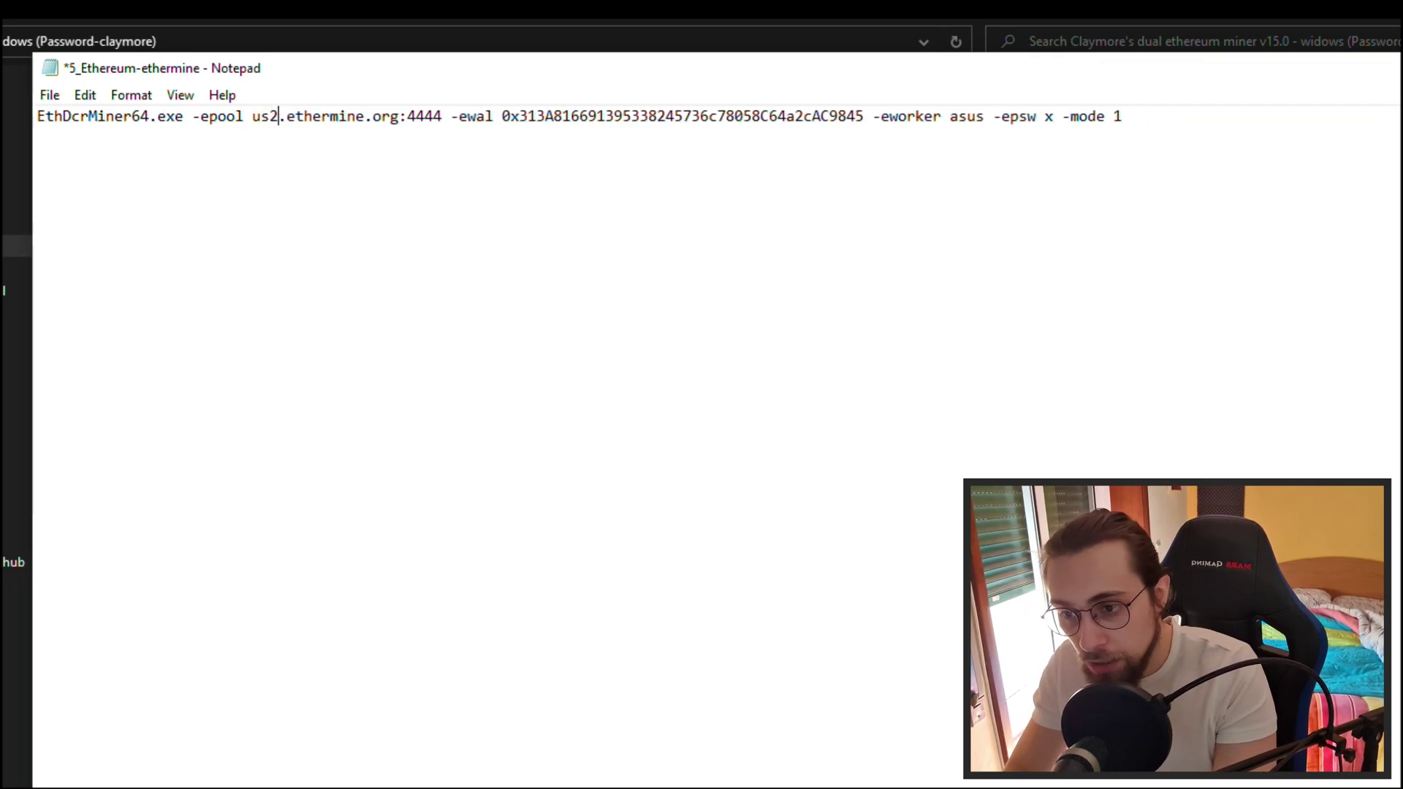
pyautogui.press('BackSpace')
pyautogui.press('BackSpace')
pyautogui.press('BackSpace')
pyautogui.write('eu1')
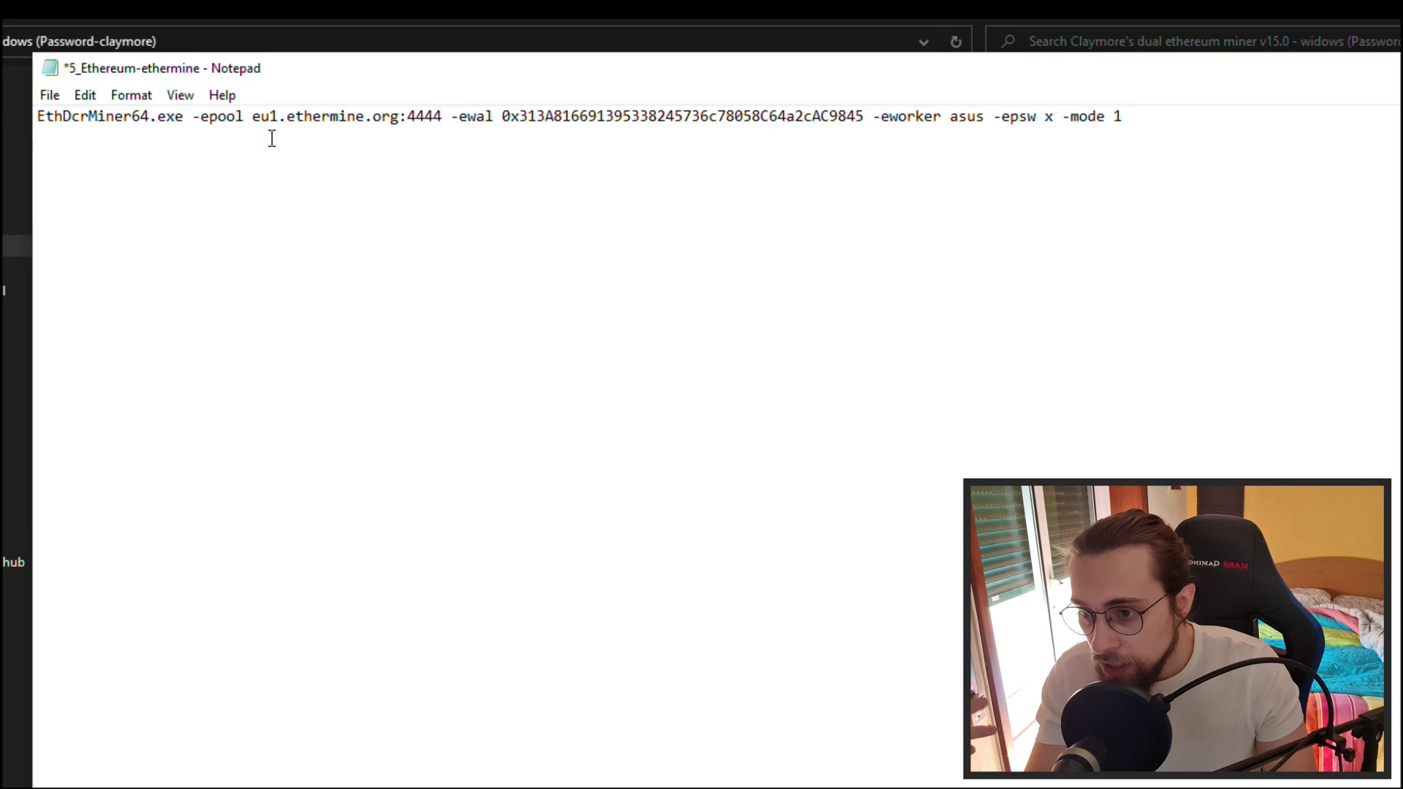
# Check the pool and wallet address values, and select the old worker name asus
pyautogui.moveTo(252, 116); pyautogui.dragTo(441, 117)
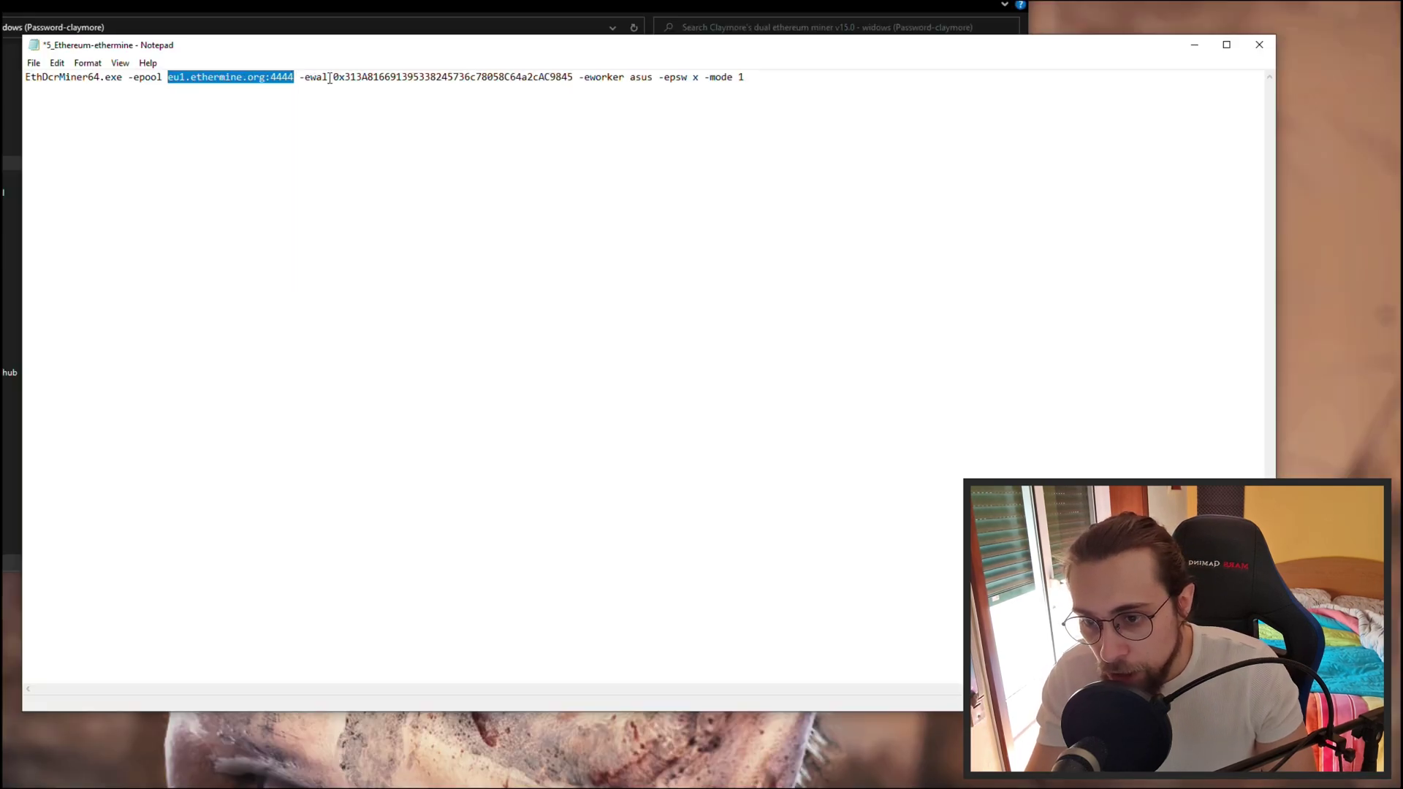
pyautogui.moveTo(333, 76); pyautogui.dragTo(571, 73)
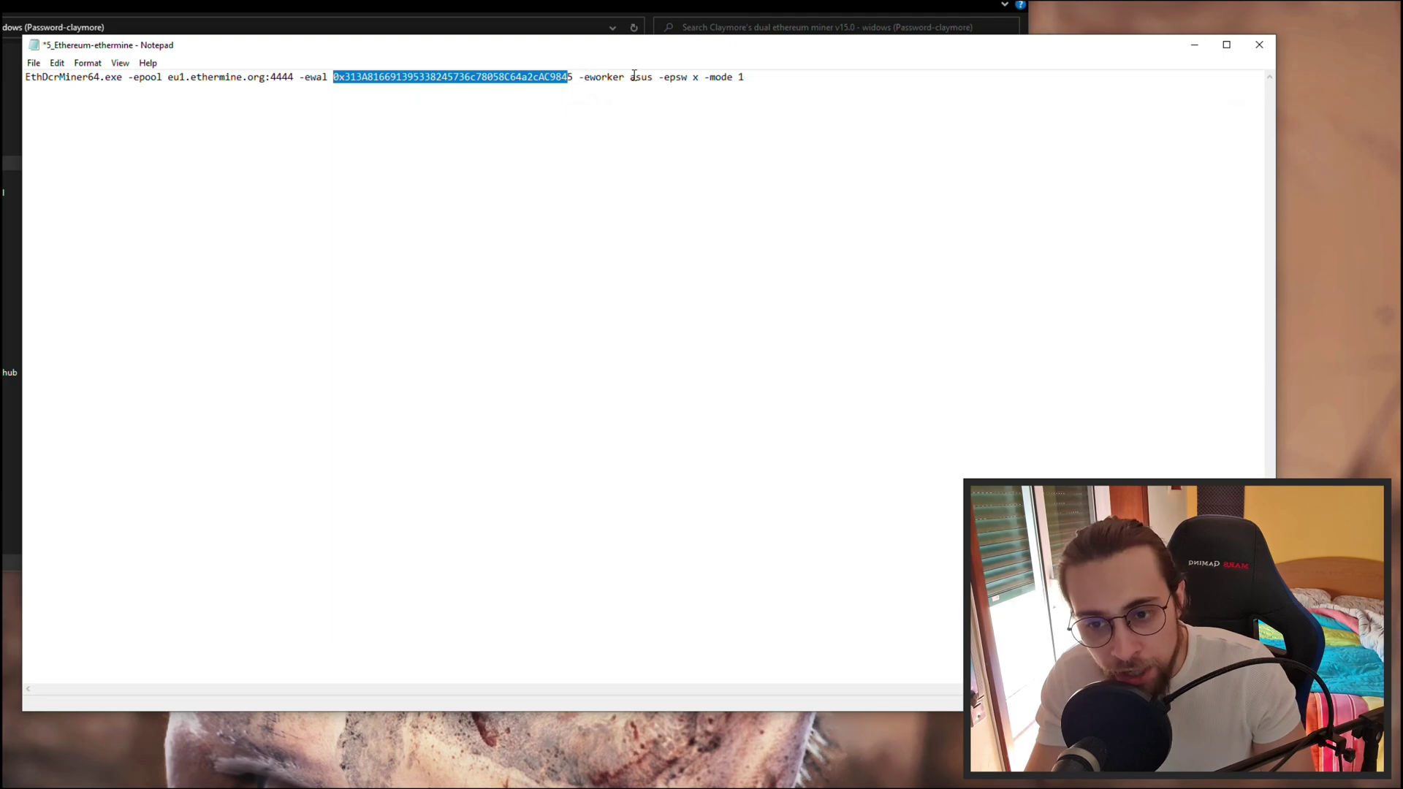
pyautogui.moveTo(632, 76); pyautogui.dragTo(651, 76)
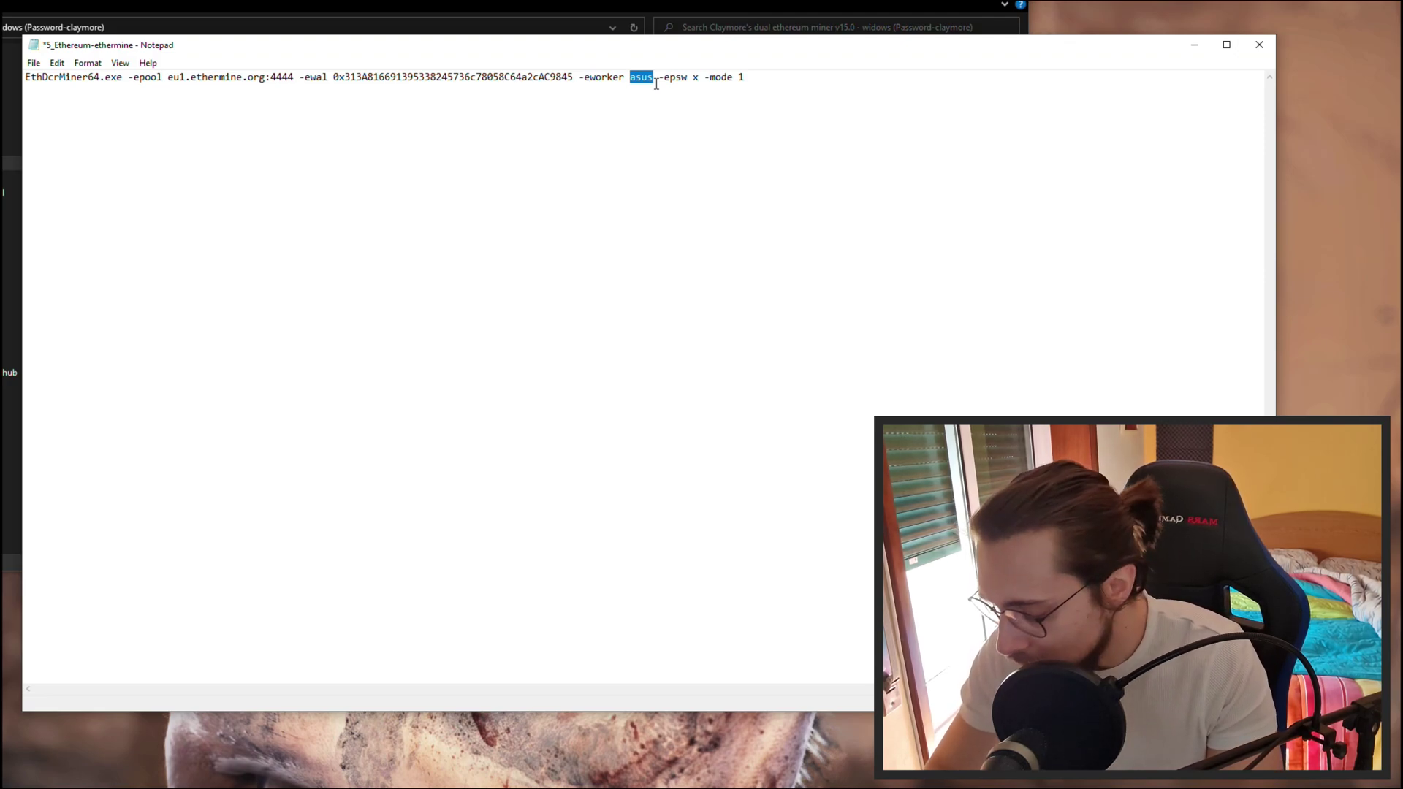
# Change the worker name to RX5600XT and review the wallet address and worker values
pyautogui.write('RX5600XT')
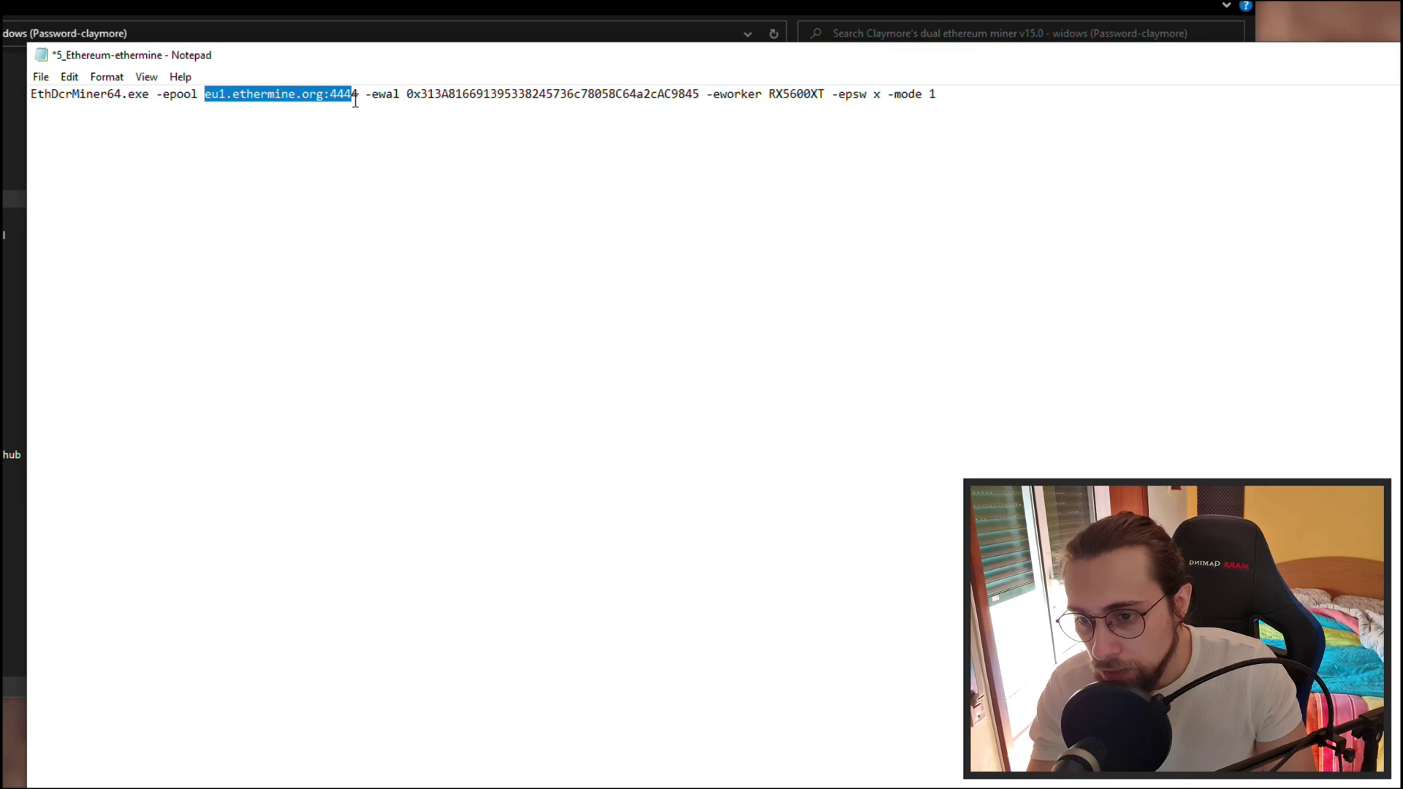
pyautogui.moveTo(407, 94); pyautogui.dragTo(701, 94)
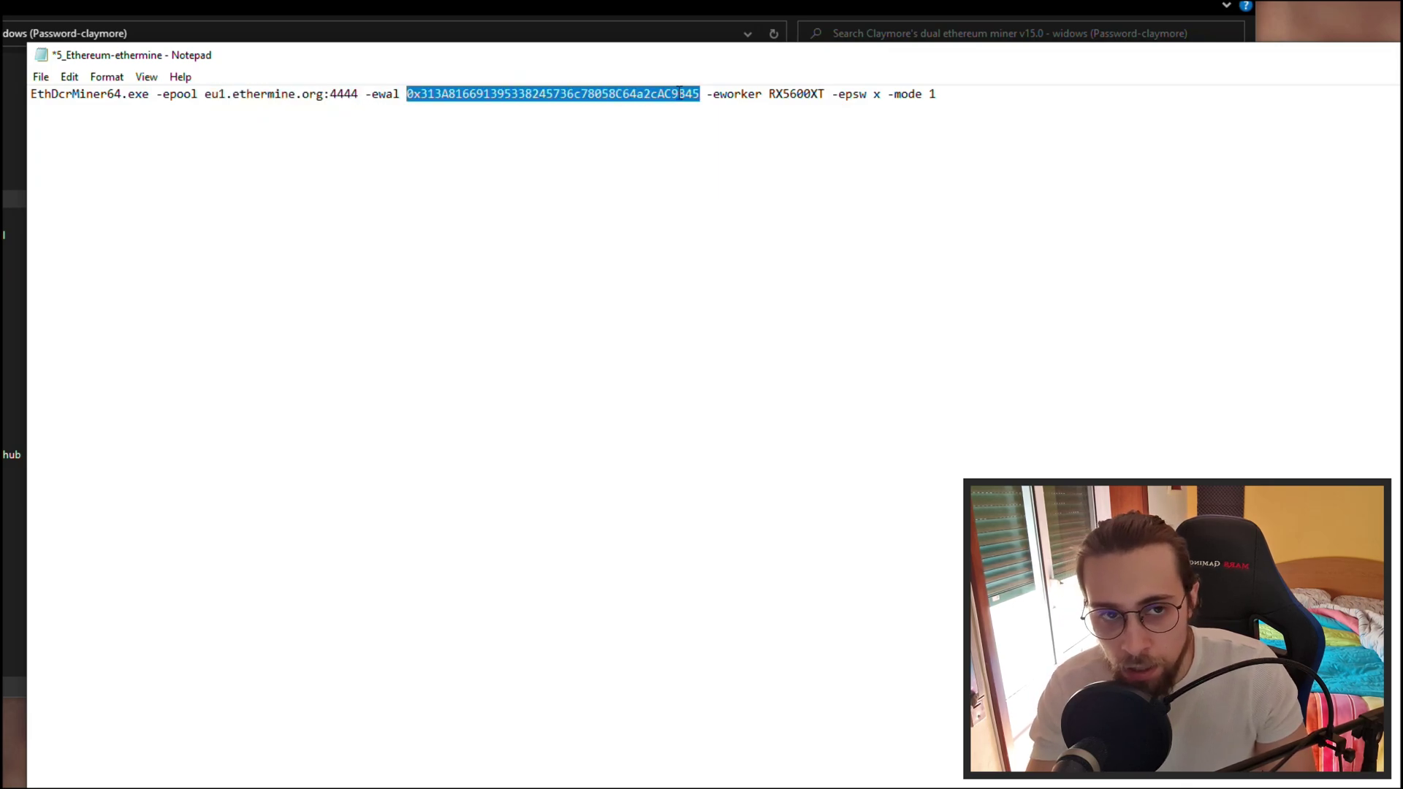
pyautogui.moveTo(769, 93); pyautogui.dragTo(827, 95)
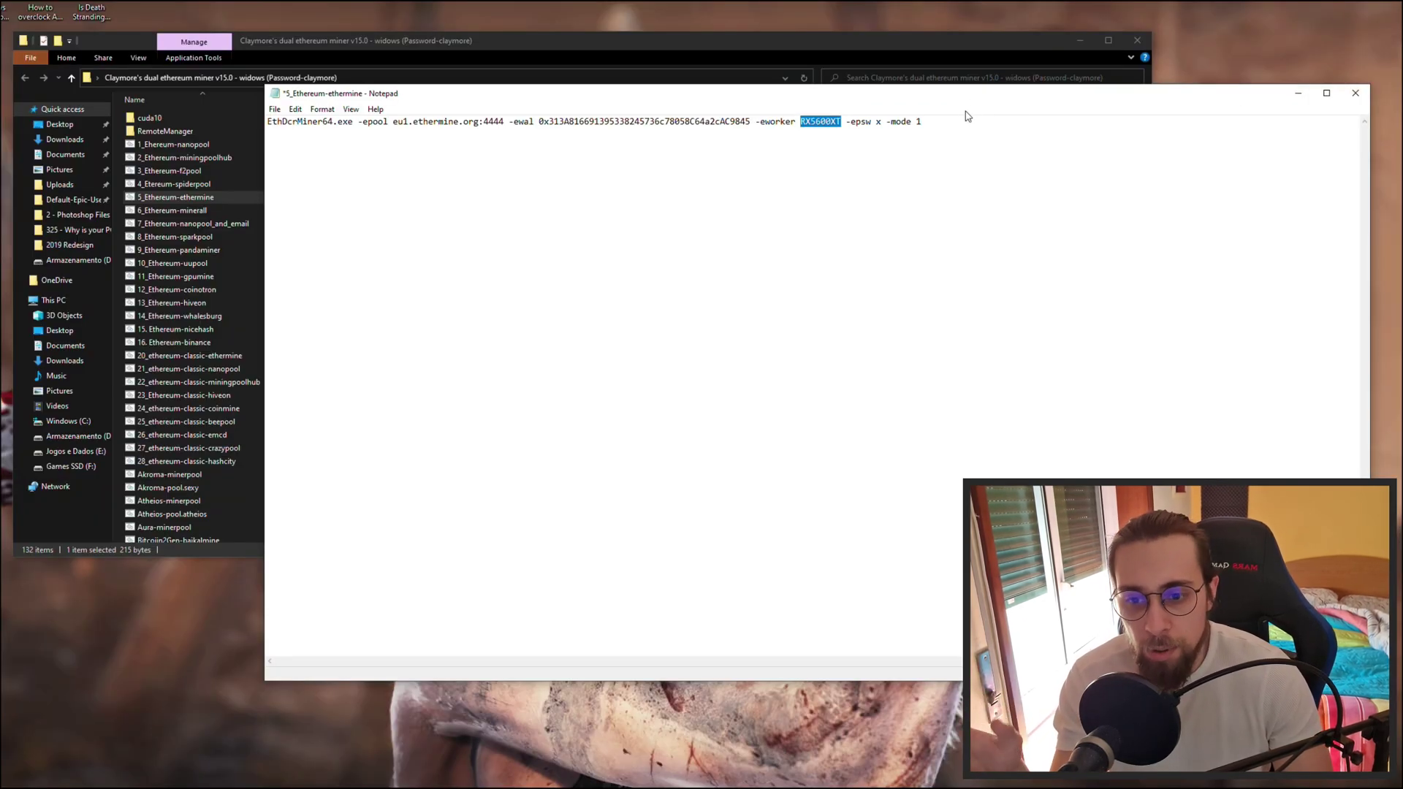
# Review the pool, wallet and worker arguments, then close the Claymore miner folder window
pyautogui.moveTo(967, 115); pyautogui.dragTo(358, 121)
pyautogui.click(958, 133)
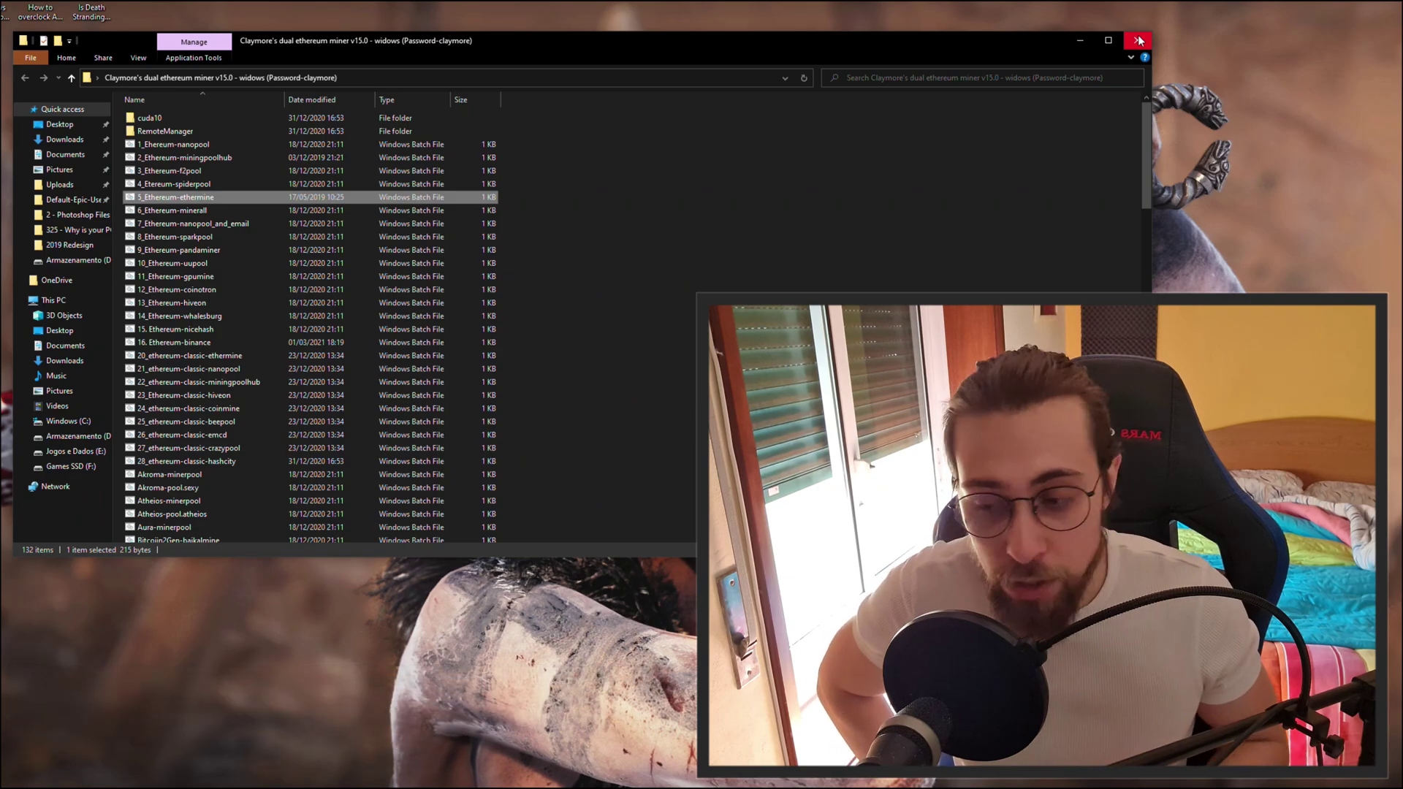
pyautogui.click(1139, 40)
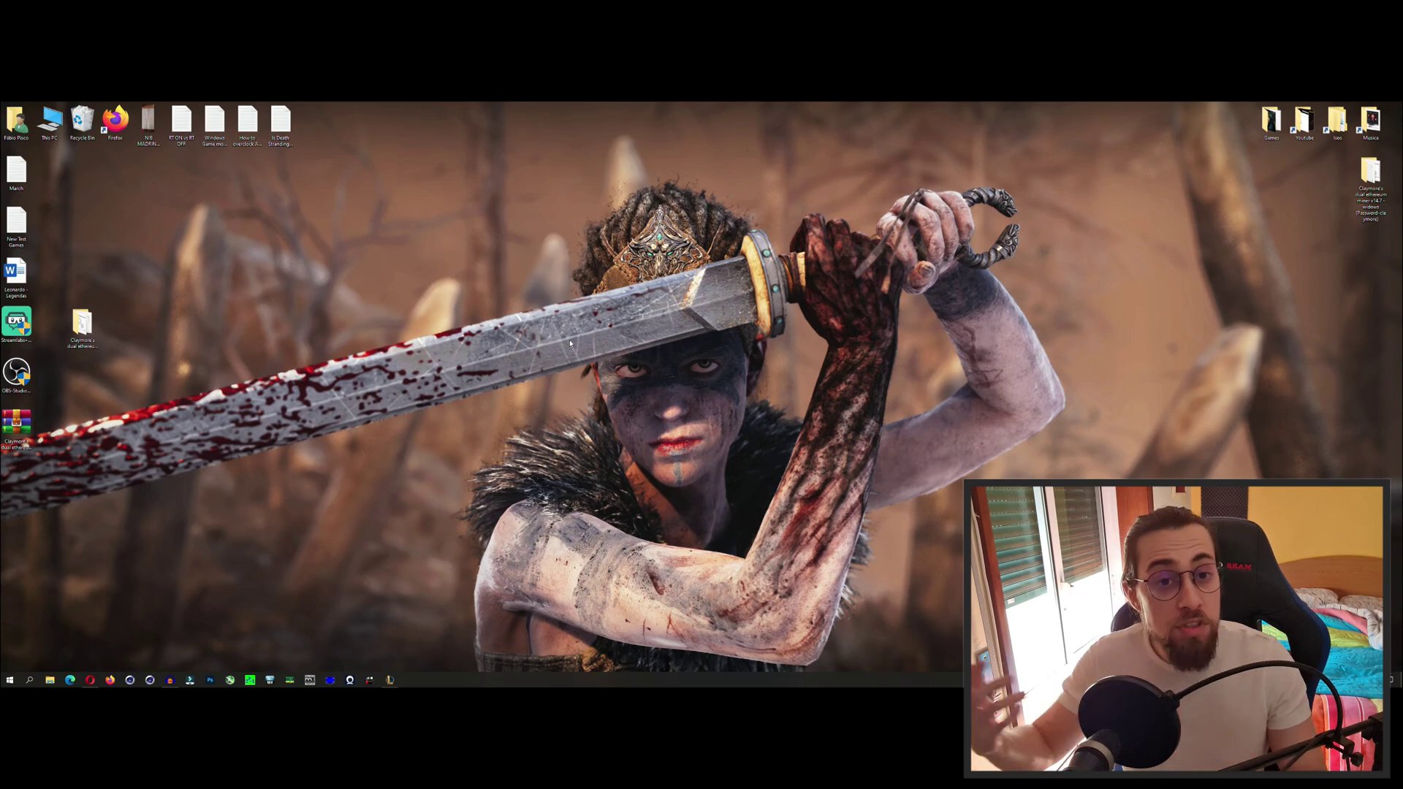
# In a new Opera tab, search for 'ethereum profit calculator'
pyautogui.click(90, 679)
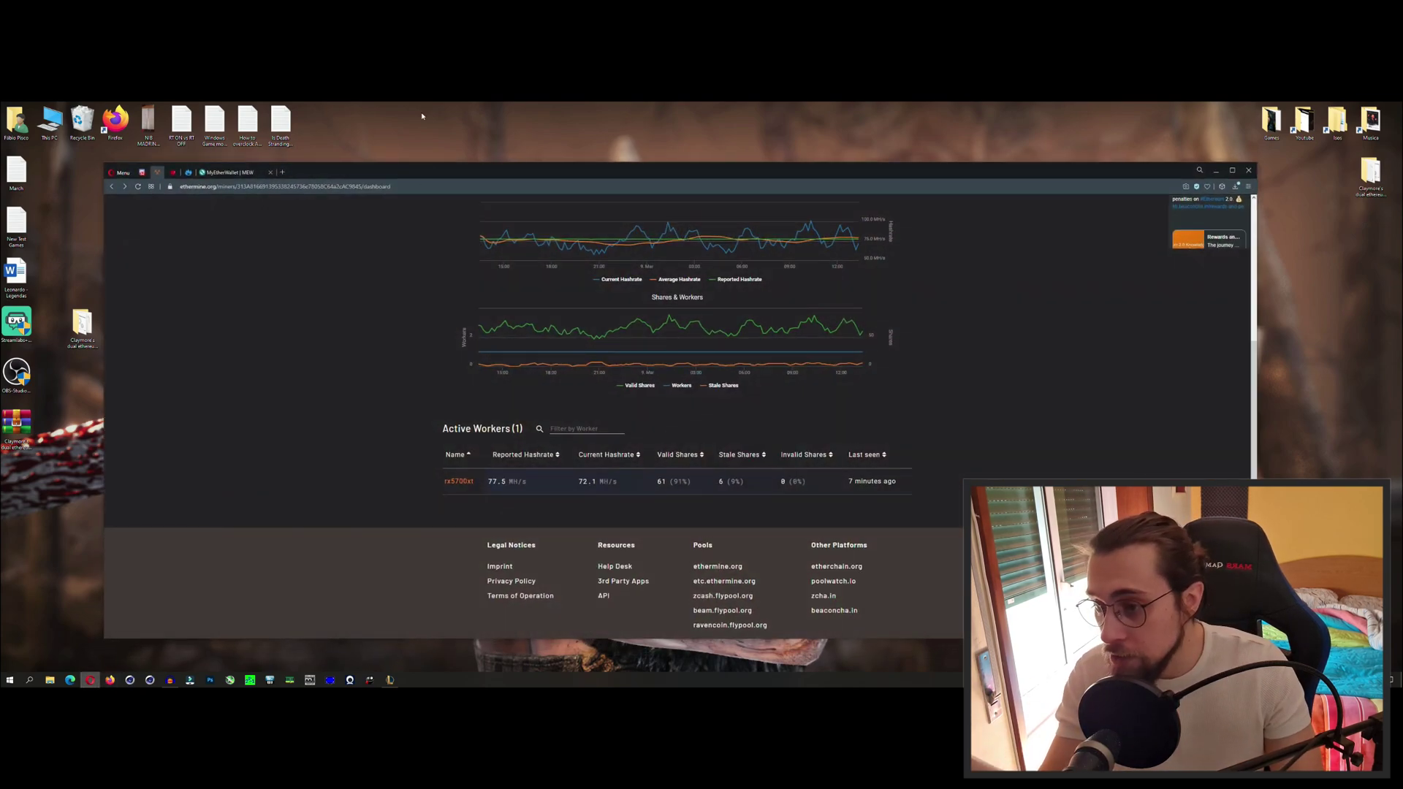
pyautogui.click(486, 60)
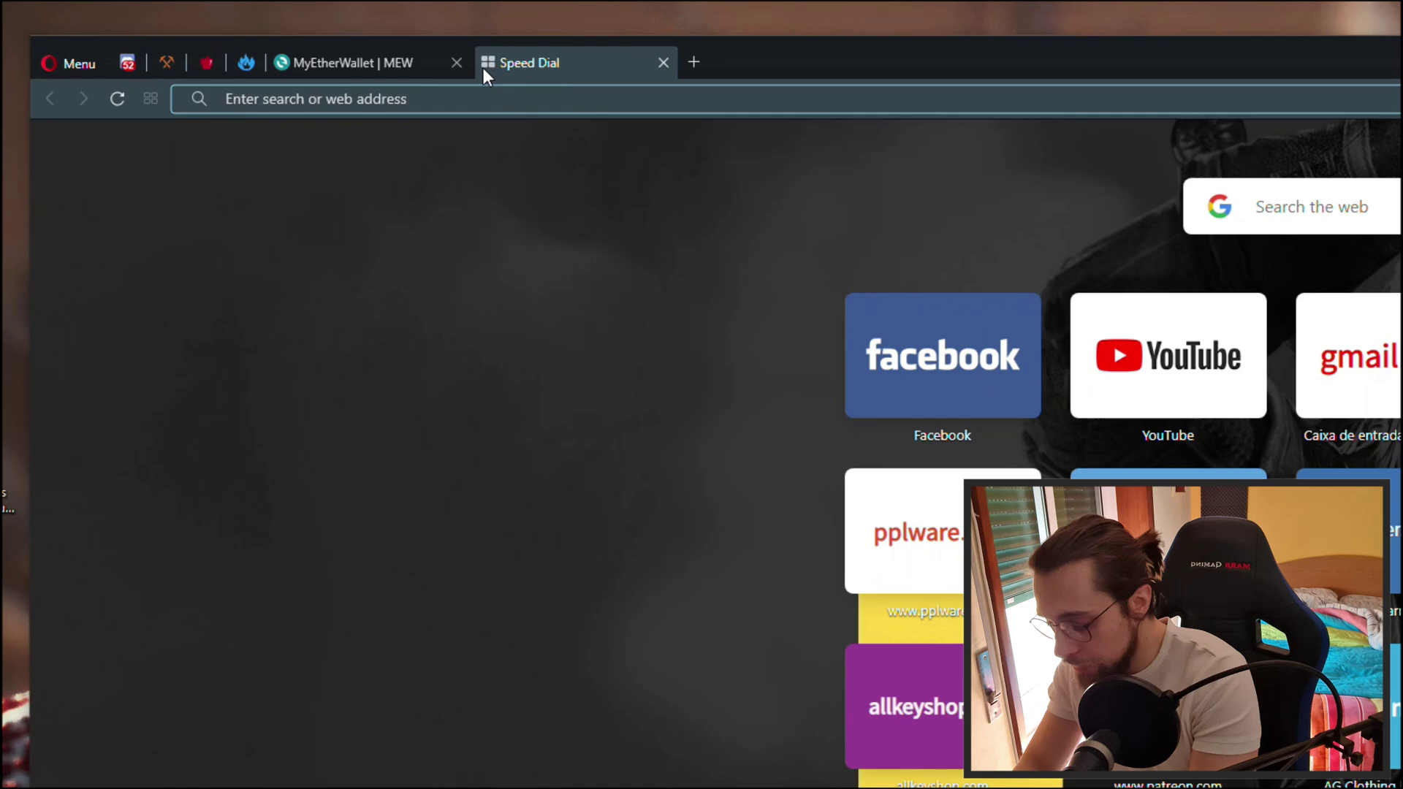
pyautogui.write('ether')
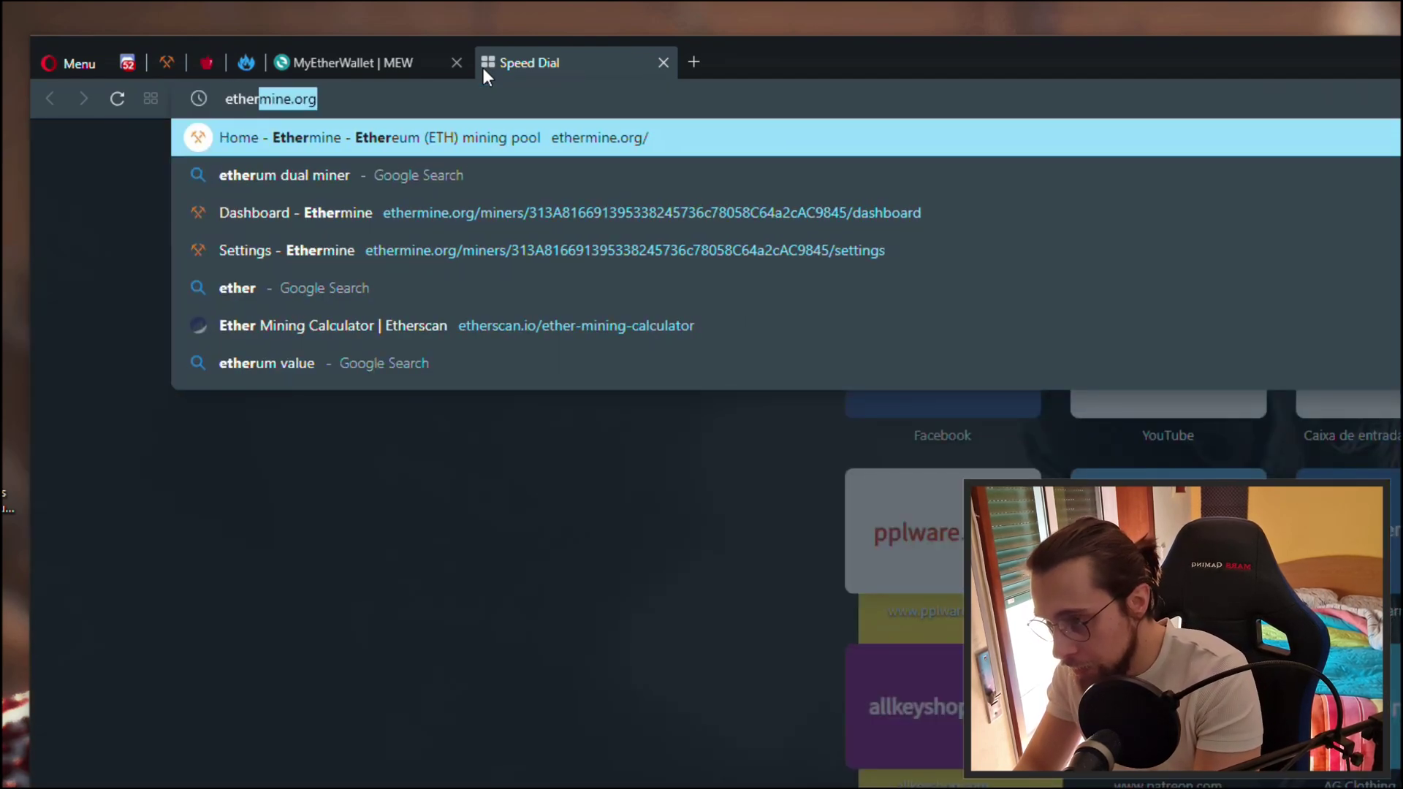
pyautogui.write('eum prof')
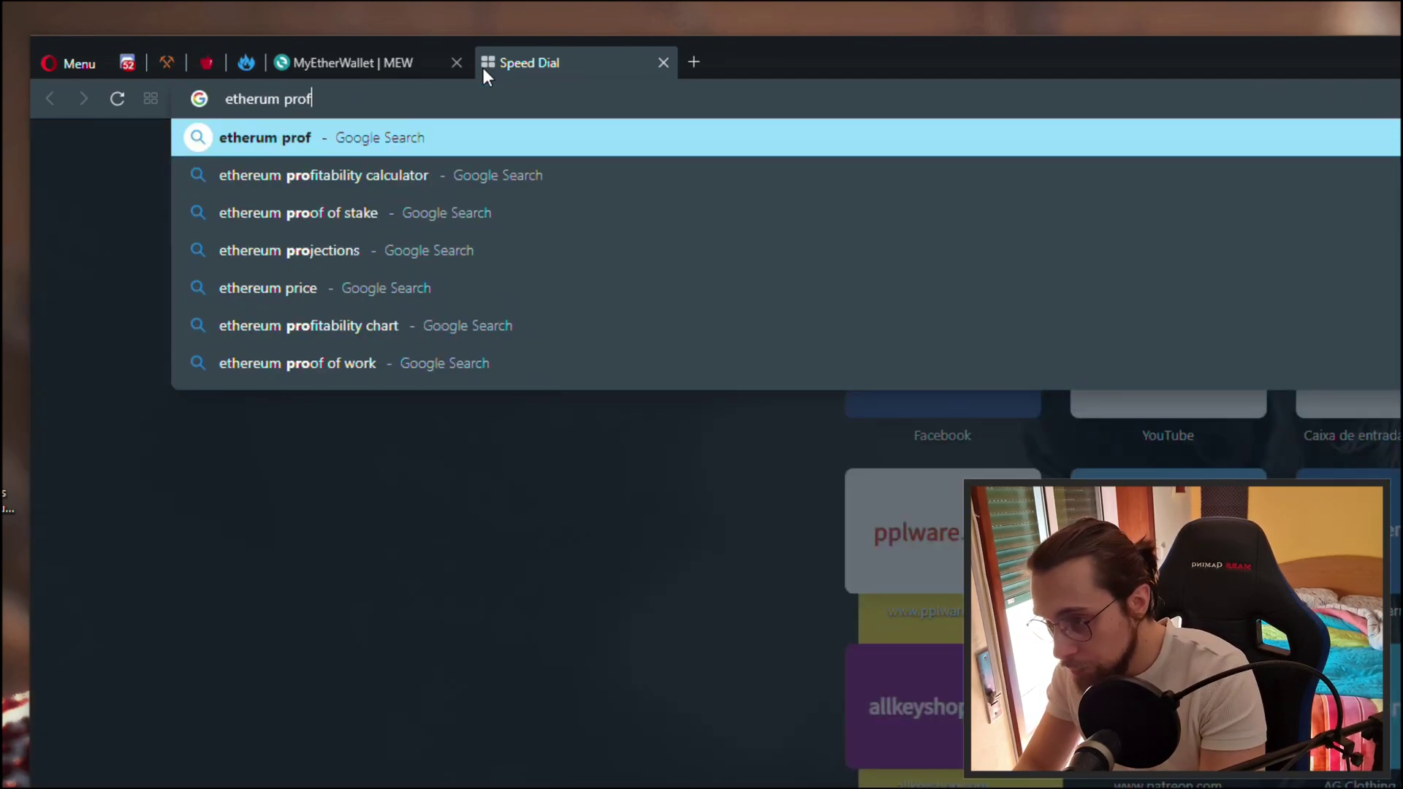
pyautogui.write('it')
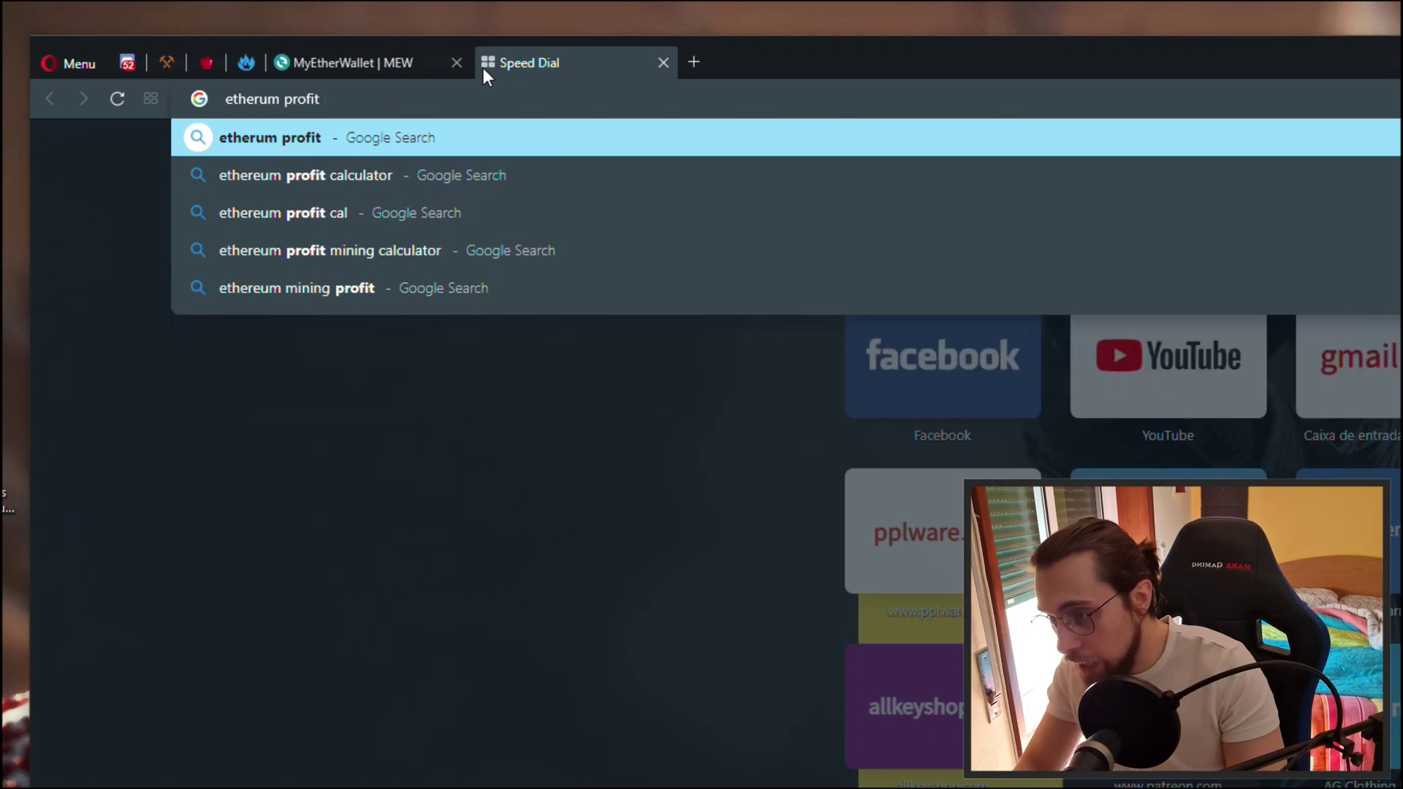
pyautogui.press('Down')
pyautogui.press('Return')
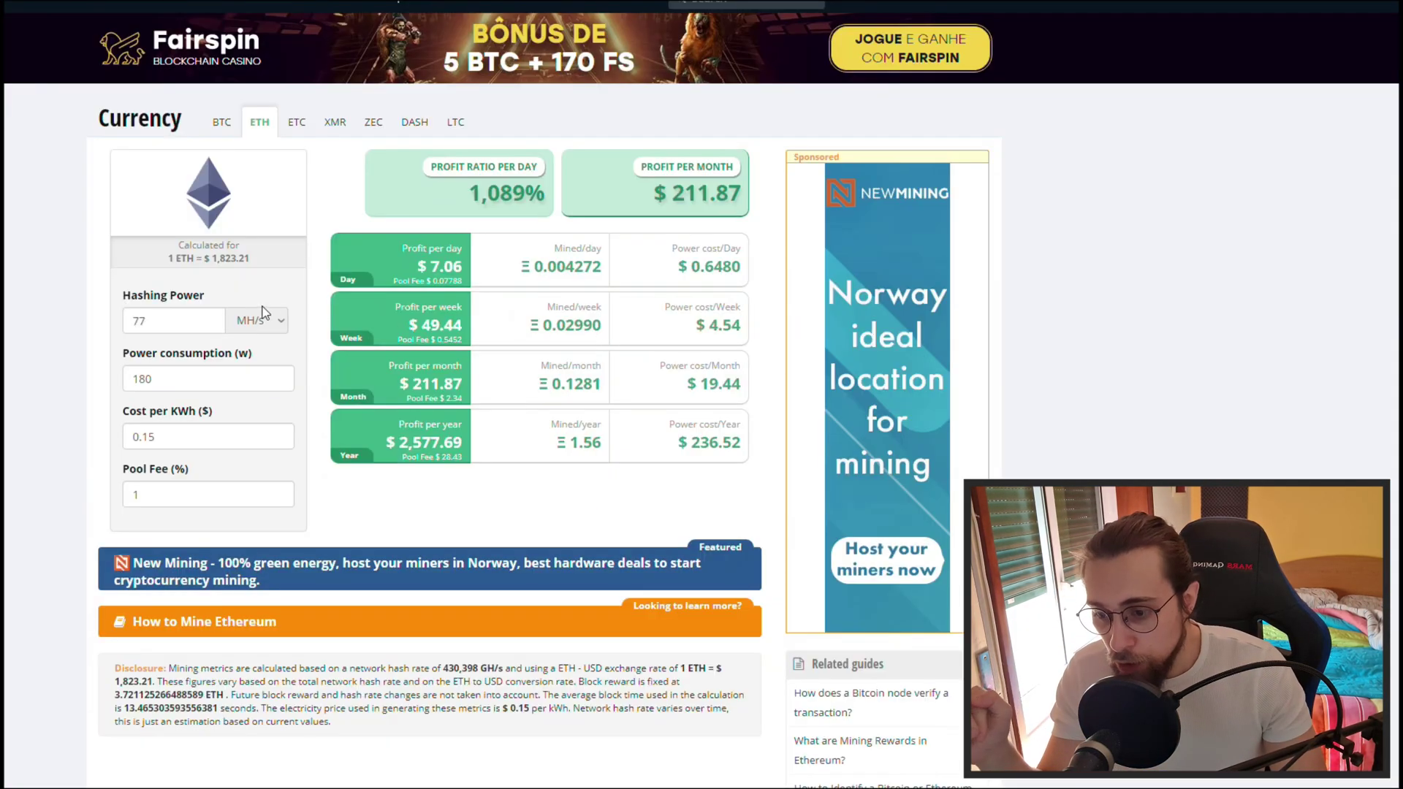
pyautogui.moveTo(184, 318); pyautogui.dragTo(131, 329)
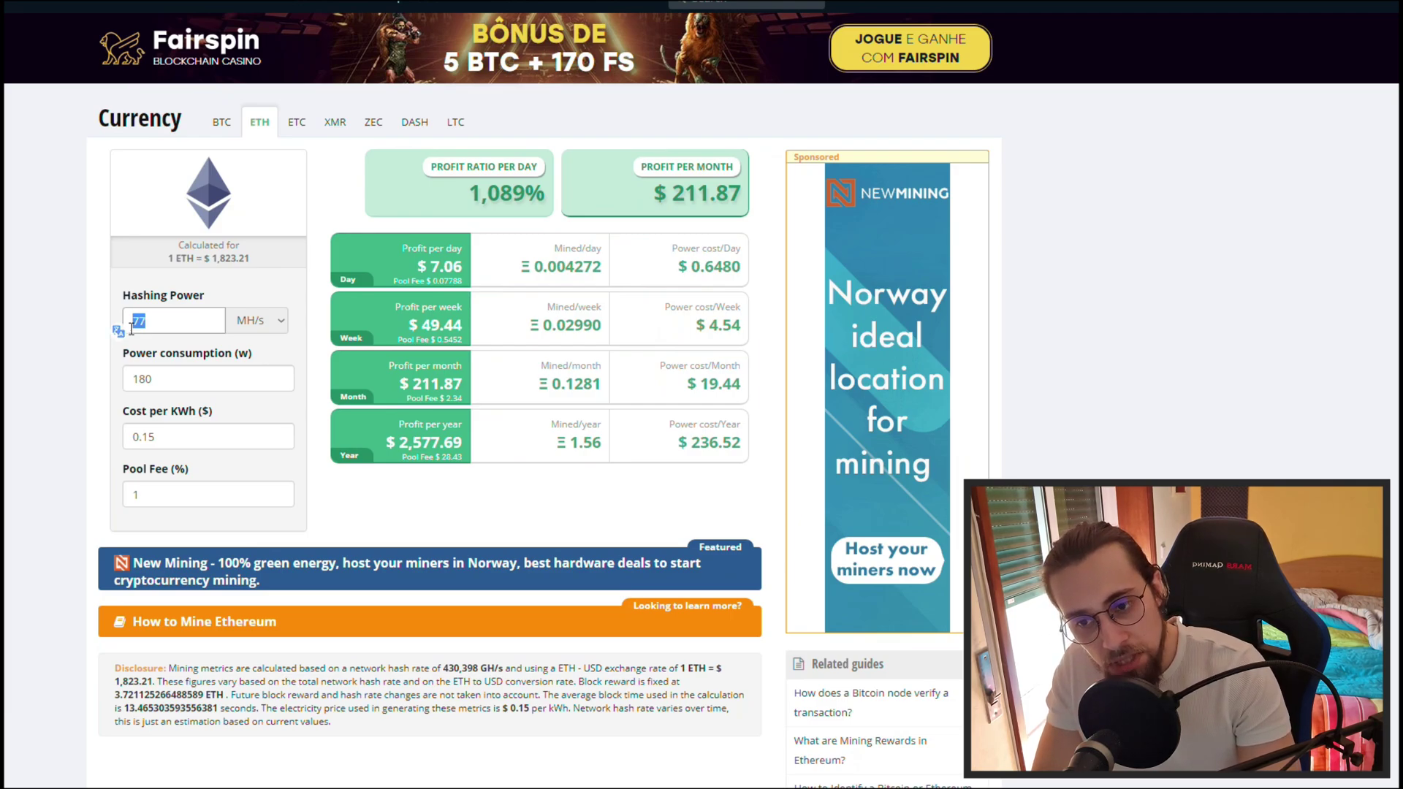
pyautogui.click(204, 373)
pyautogui.click(223, 431)
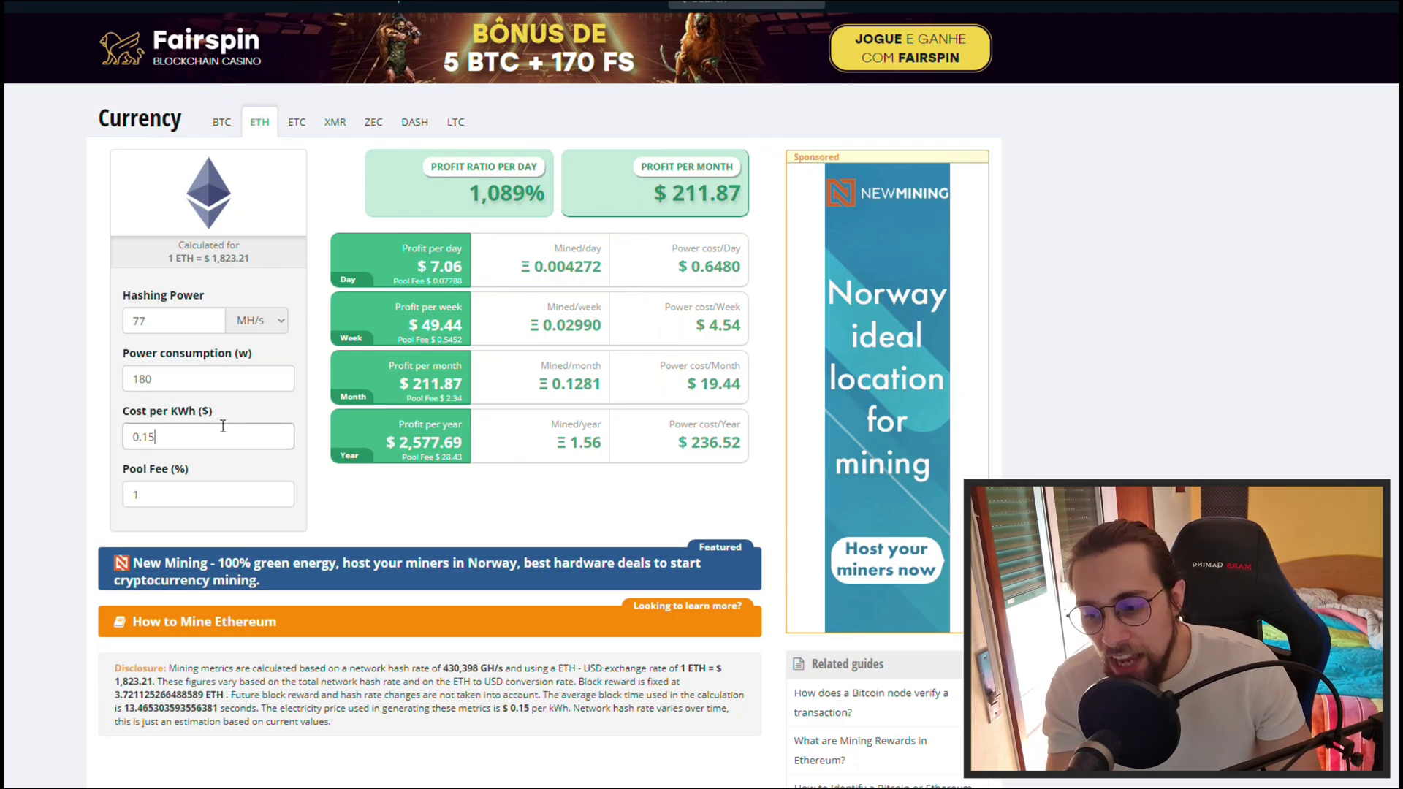
pyautogui.doubleClick(172, 379)
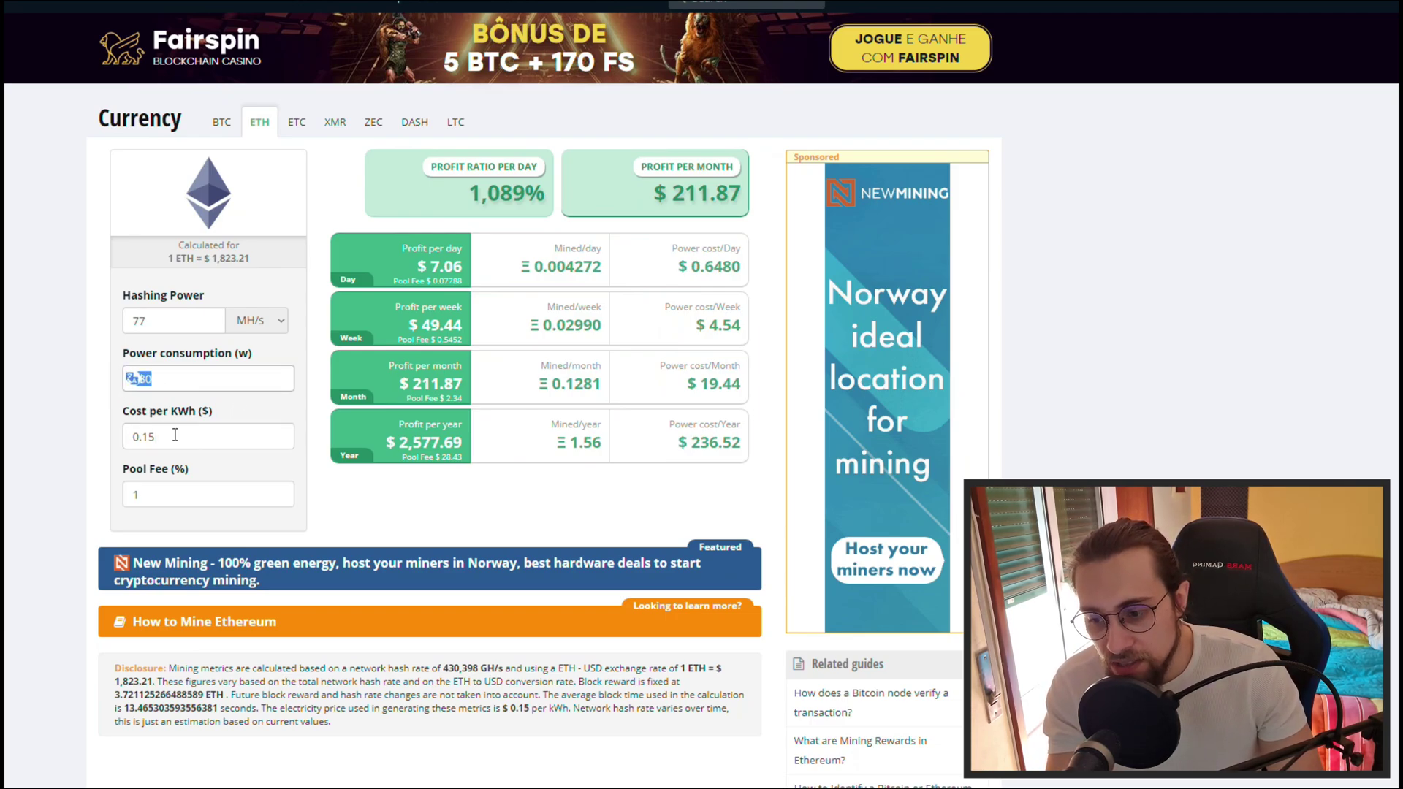
pyautogui.doubleClick(173, 436)
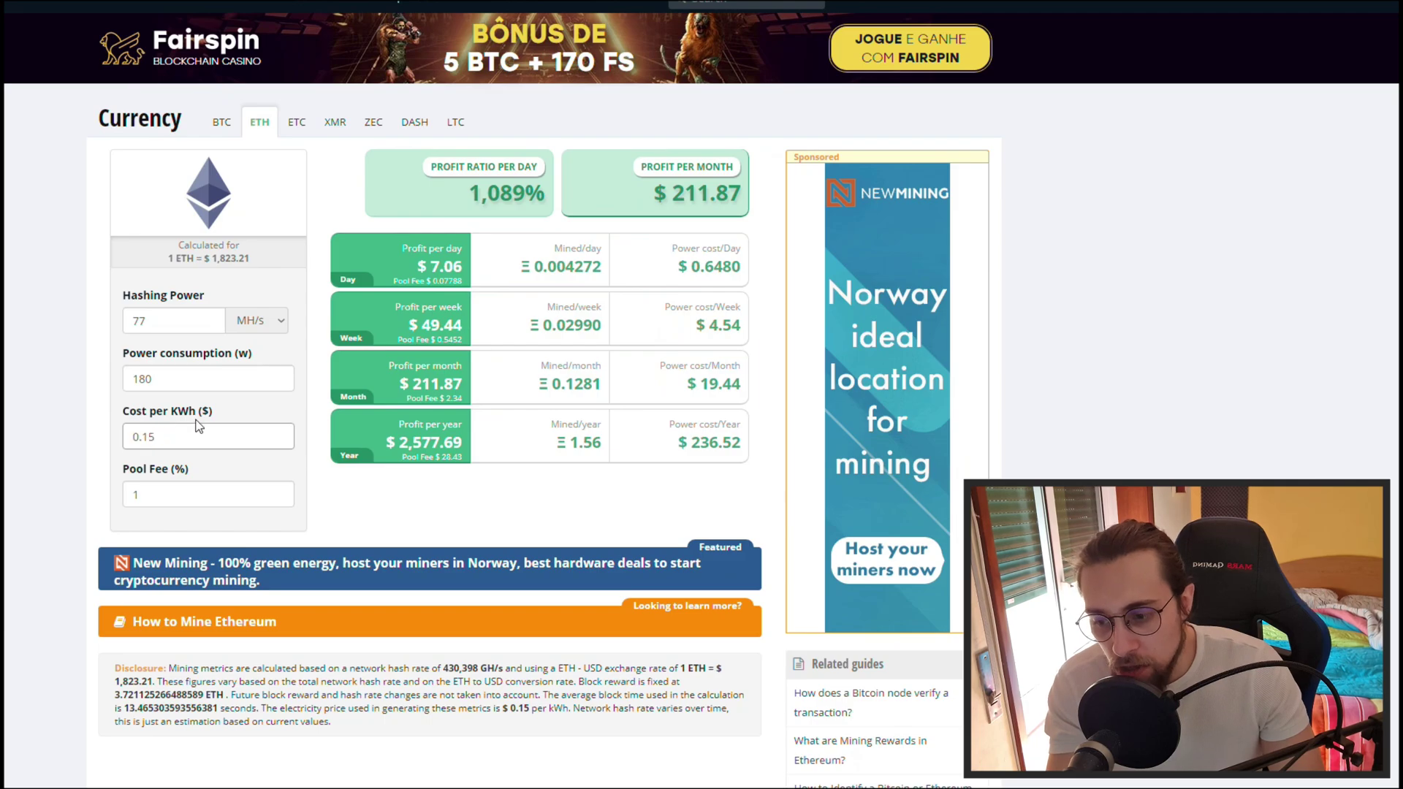
pyautogui.click(29, 448)
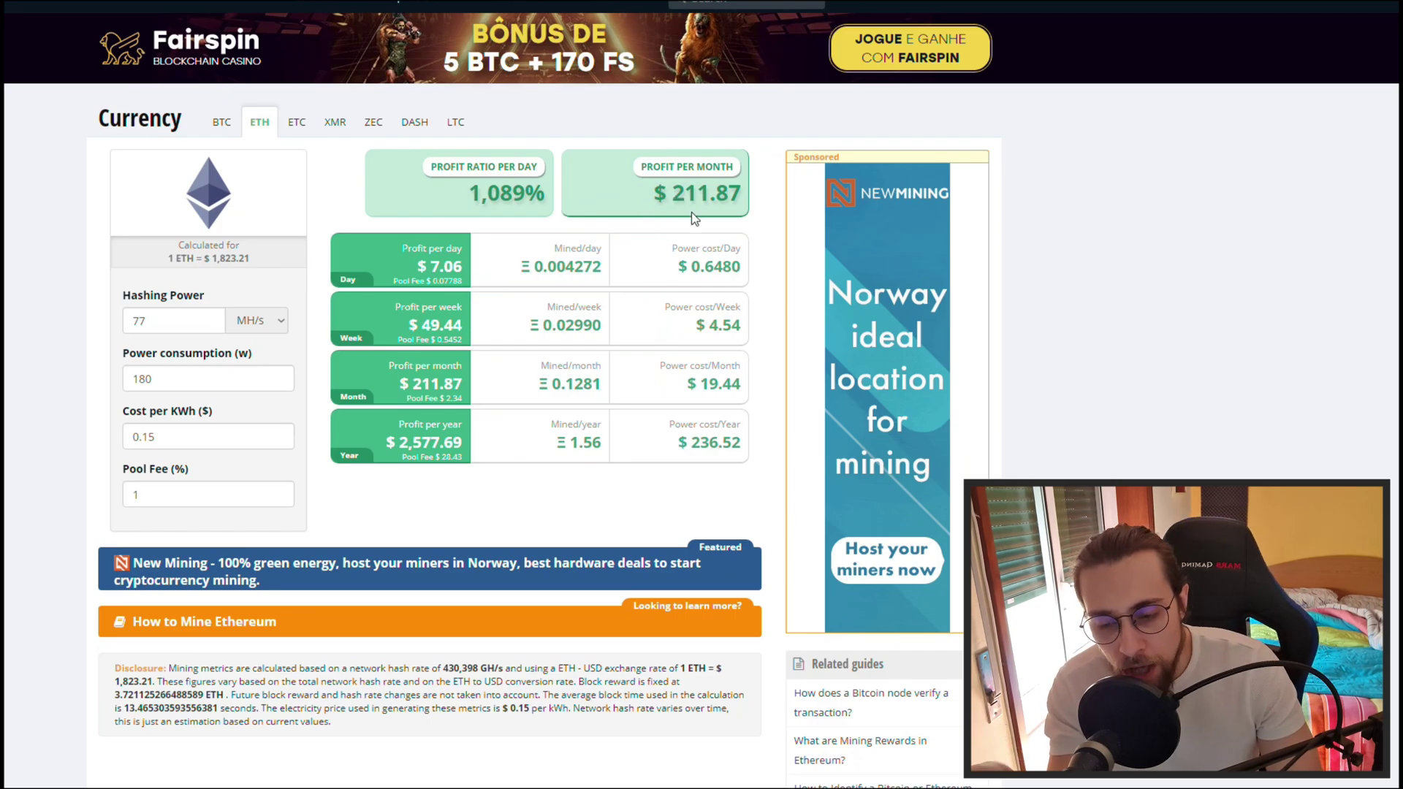
pyautogui.moveTo(698, 220)
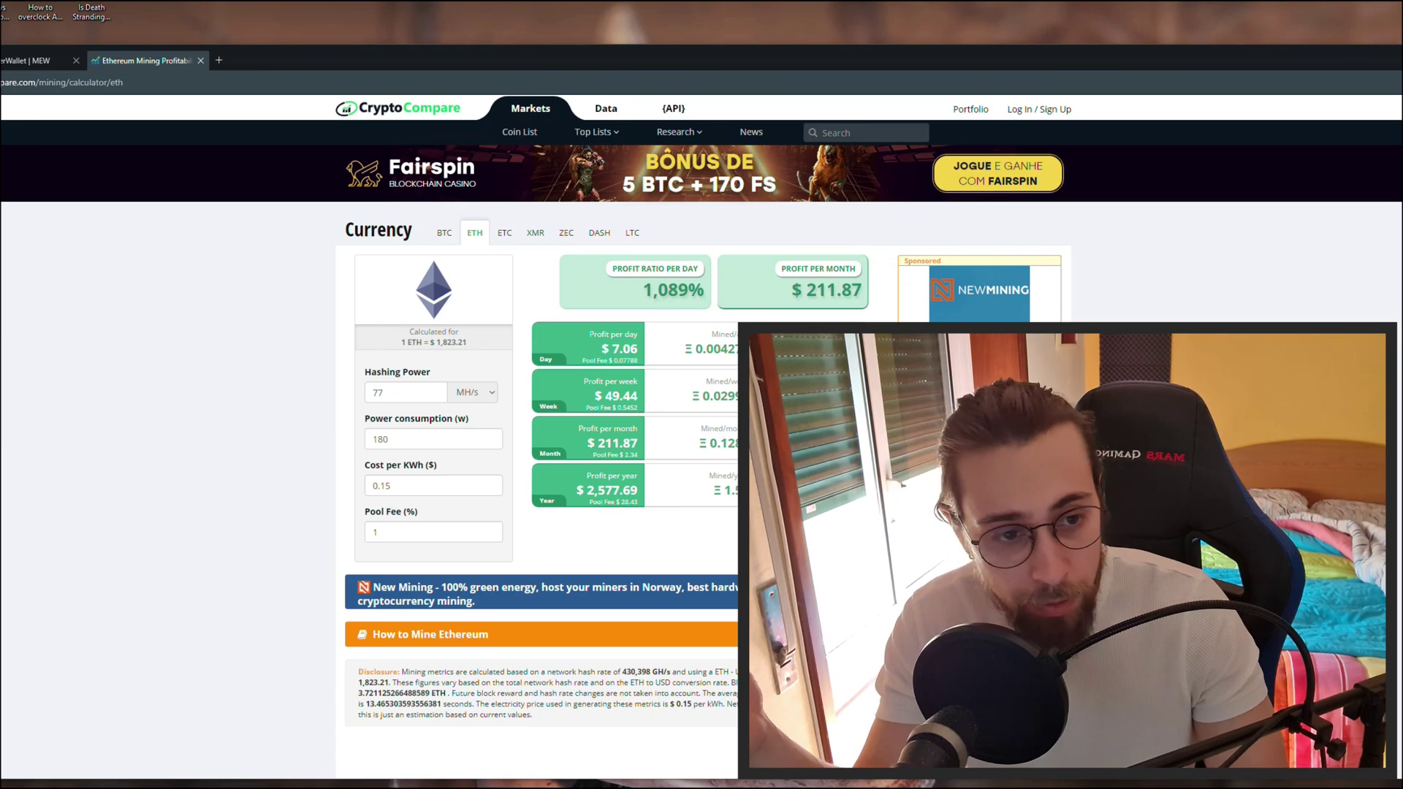
# Launch the 5_Ethereum-ethermine batch file from the Claymore folder and move its console window left
pyautogui.hotkey('alt', 'Tab')
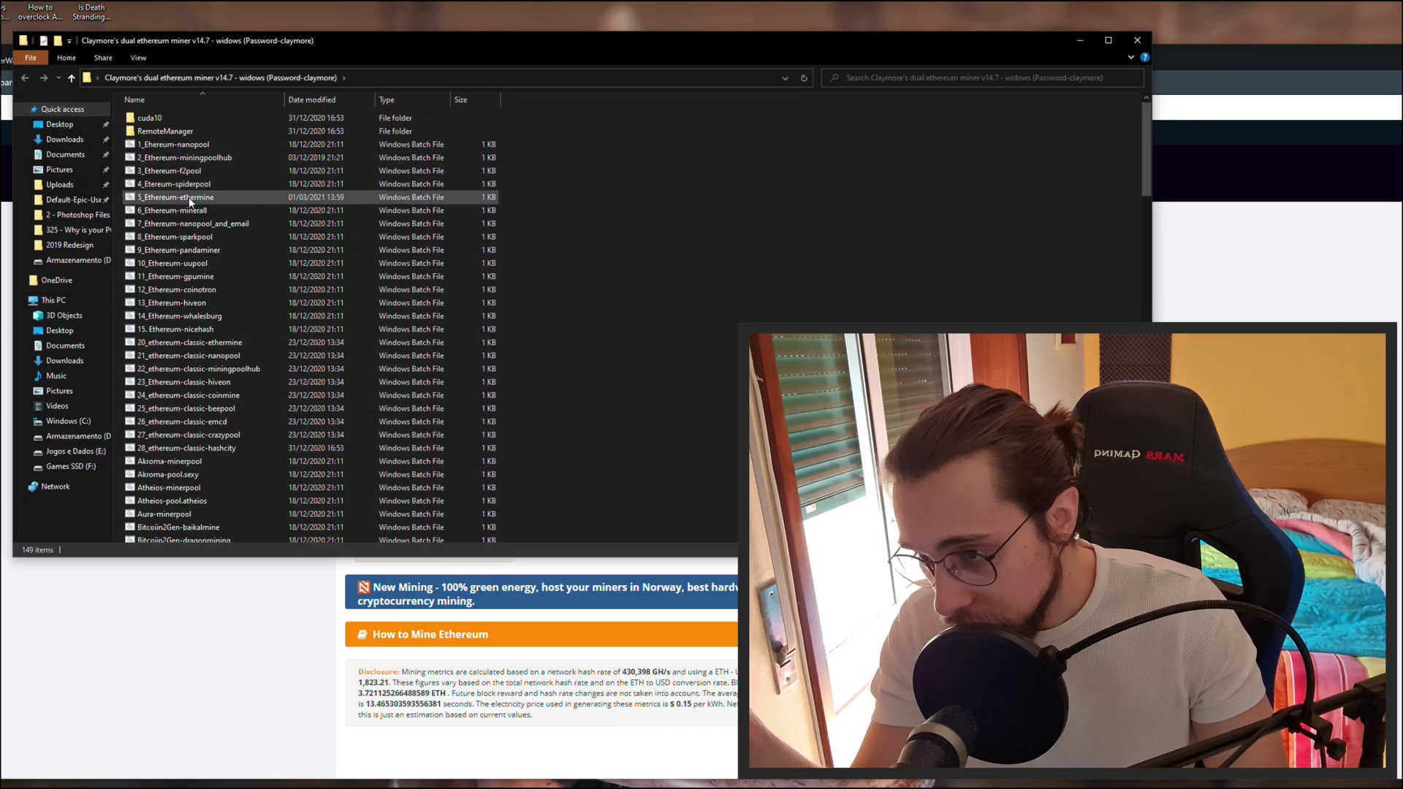
pyautogui.doubleClick(189, 198)
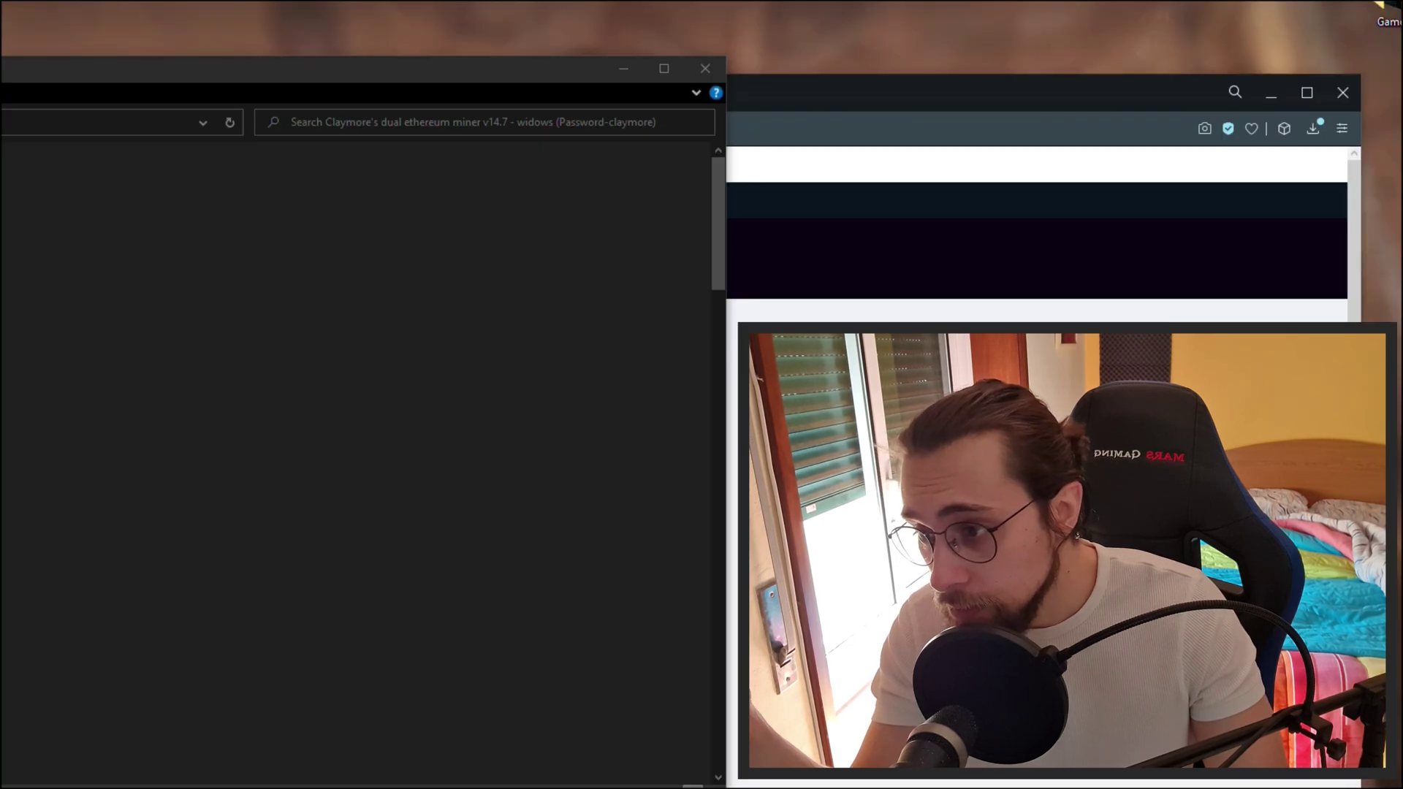
pyautogui.moveTo(827, 90); pyautogui.dragTo(348, 111)
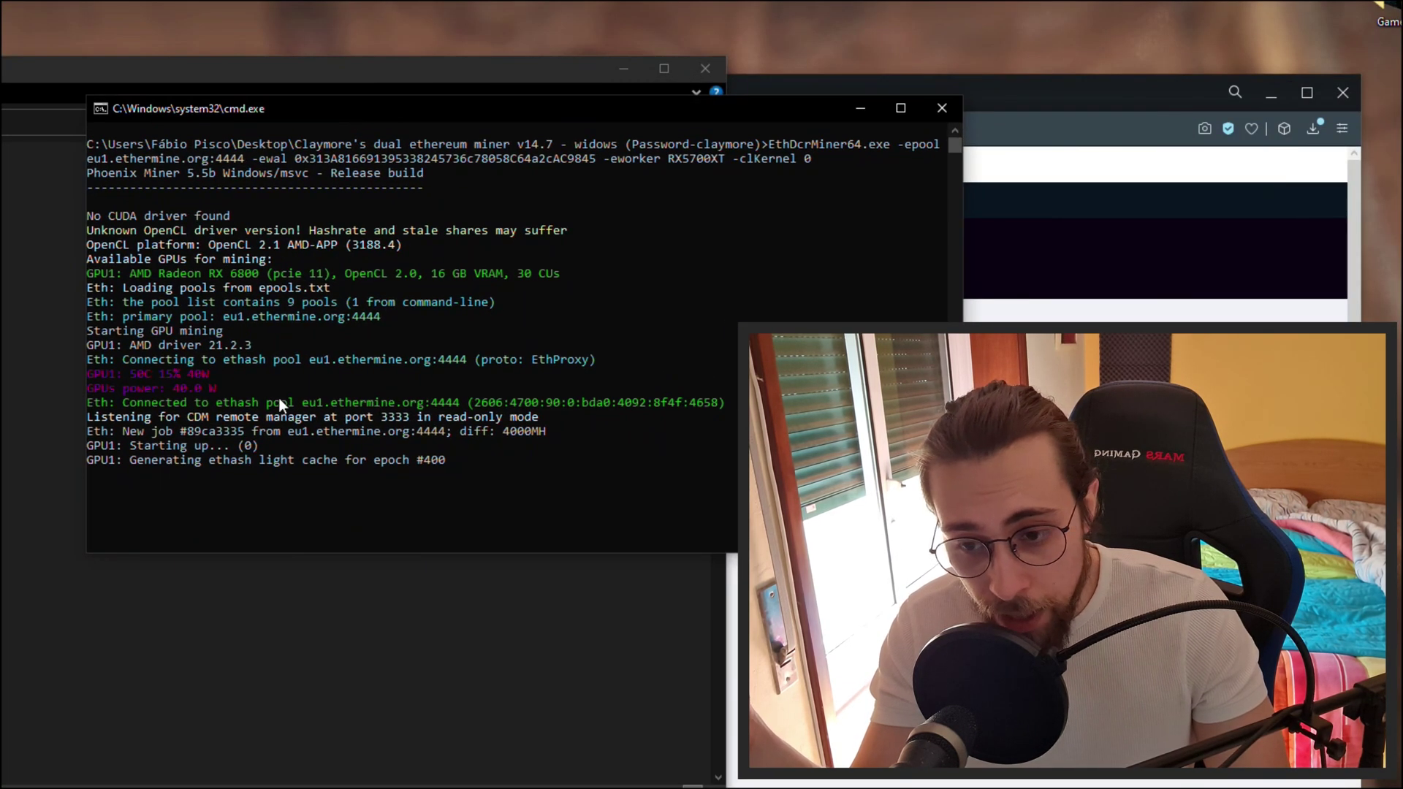